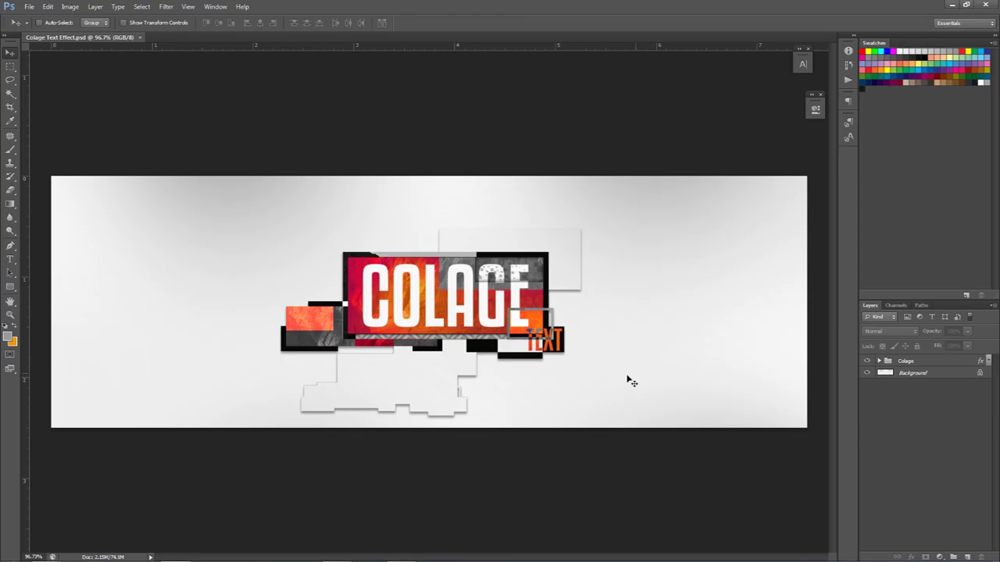
# Dismiss the Move tool's error alert twice and select the Colage group in Layers
pyautogui.click(547, 374)
pyautogui.click(487, 209)
pyautogui.click(443, 284)
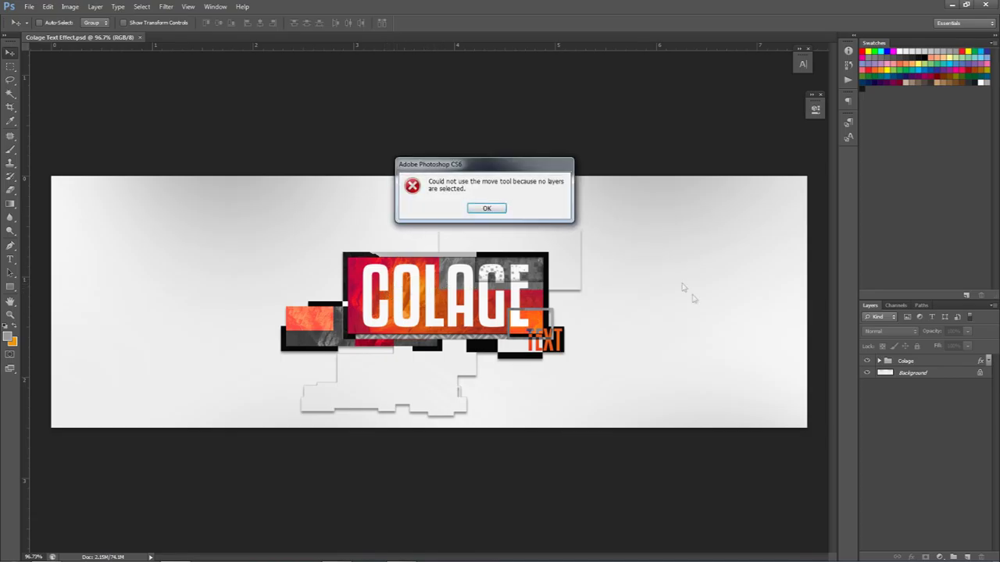
pyautogui.click(486, 209)
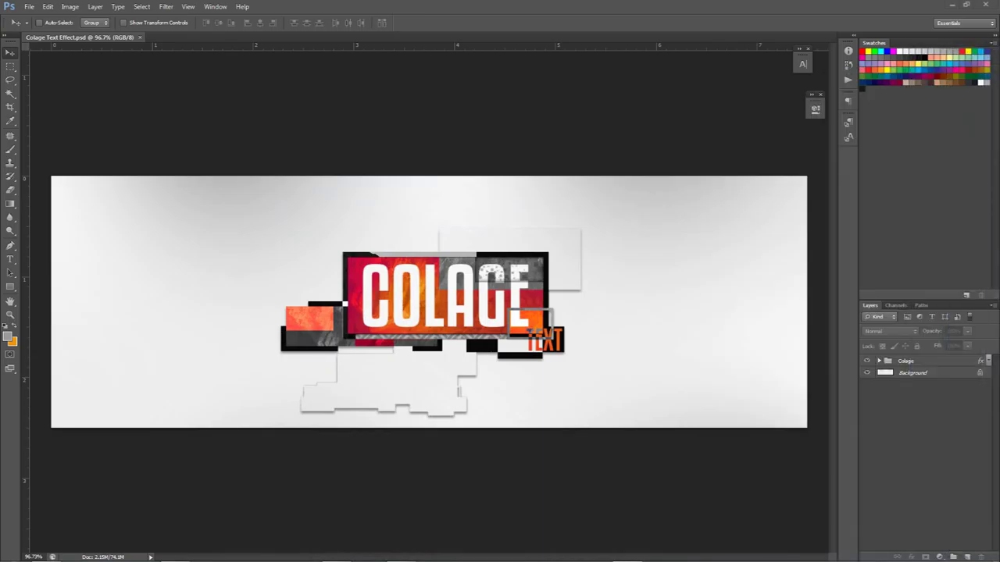
pyautogui.click(907, 363)
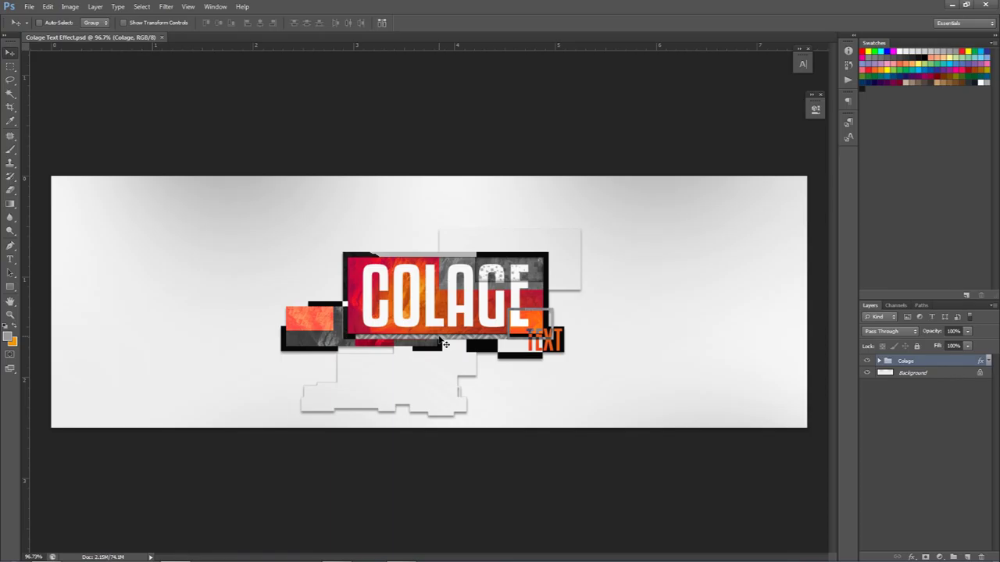
# Hide the Colage group and add an empty Layer 20 above it
pyautogui.click(866, 361)
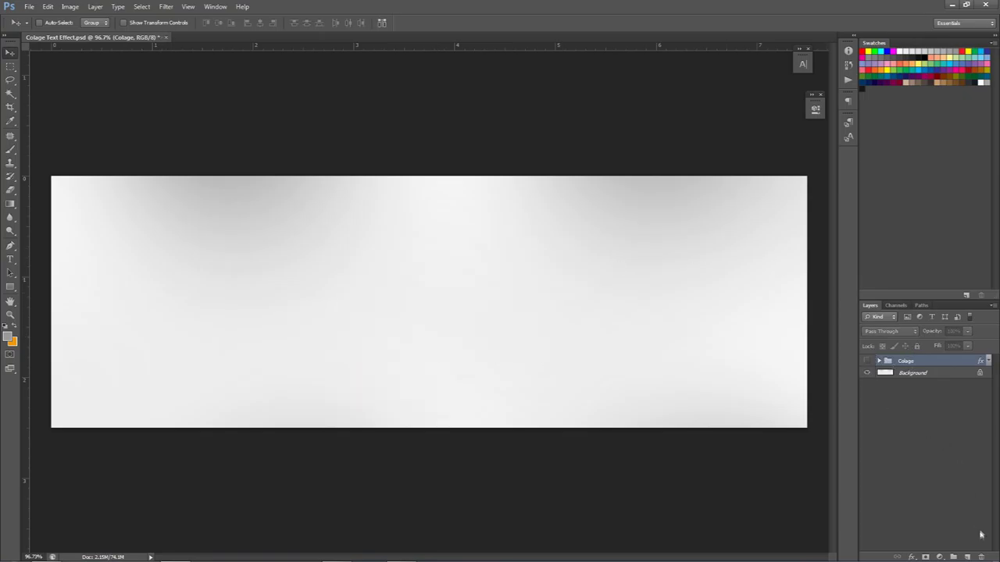
pyautogui.click(967, 557)
pyautogui.moveTo(11, 287); pyautogui.dragTo(56, 286)
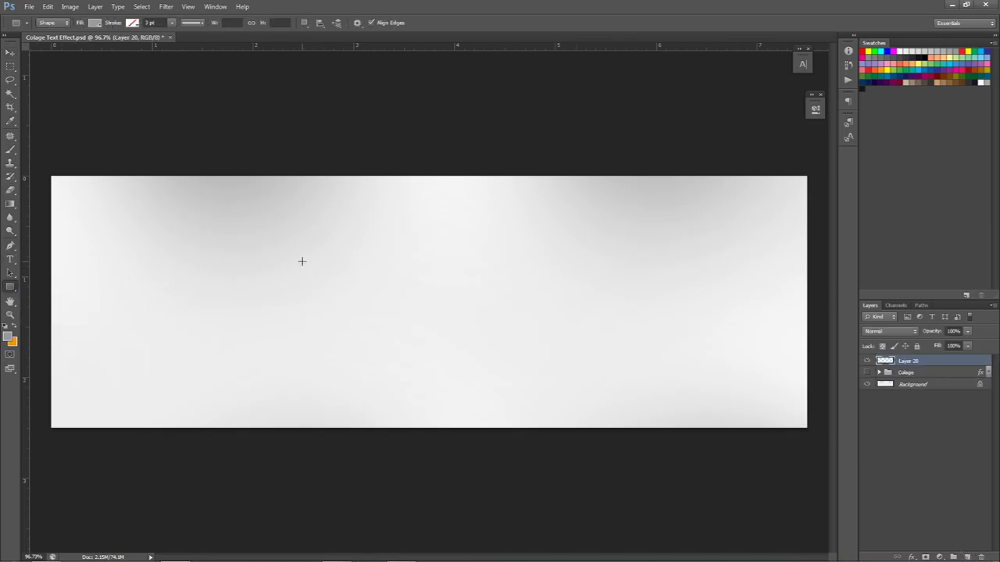
pyautogui.click(866, 361)
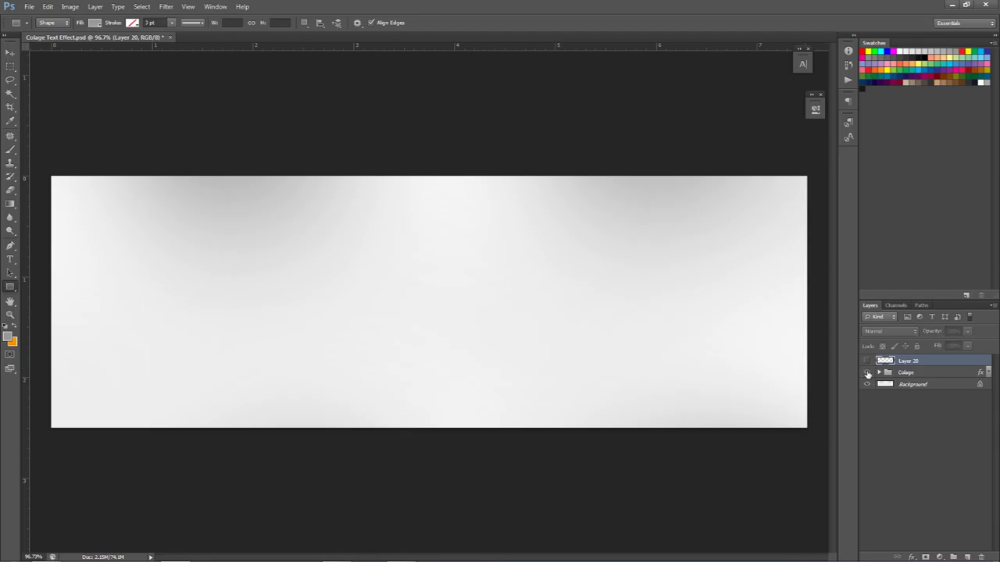
pyautogui.click(866, 372)
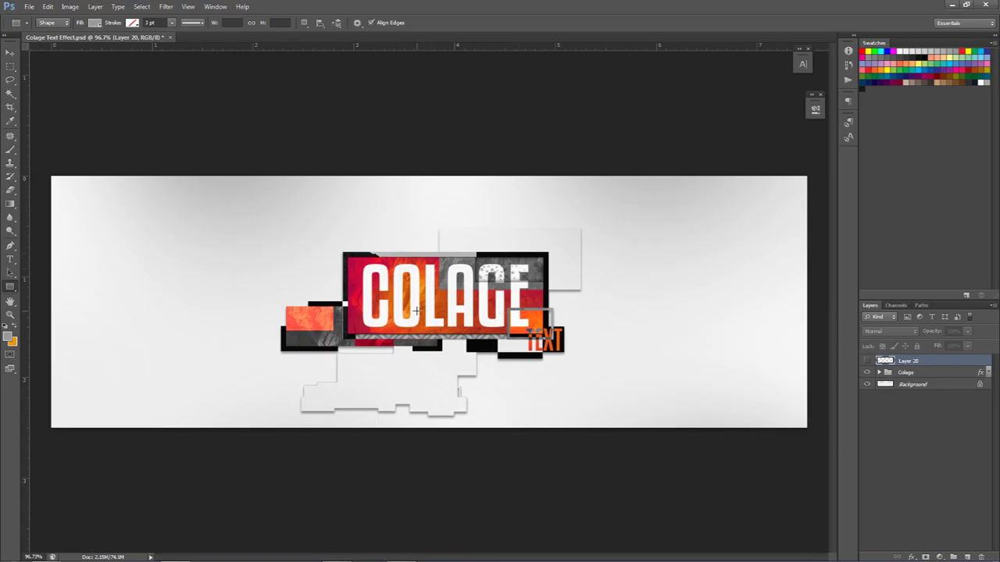
pyautogui.click(867, 373)
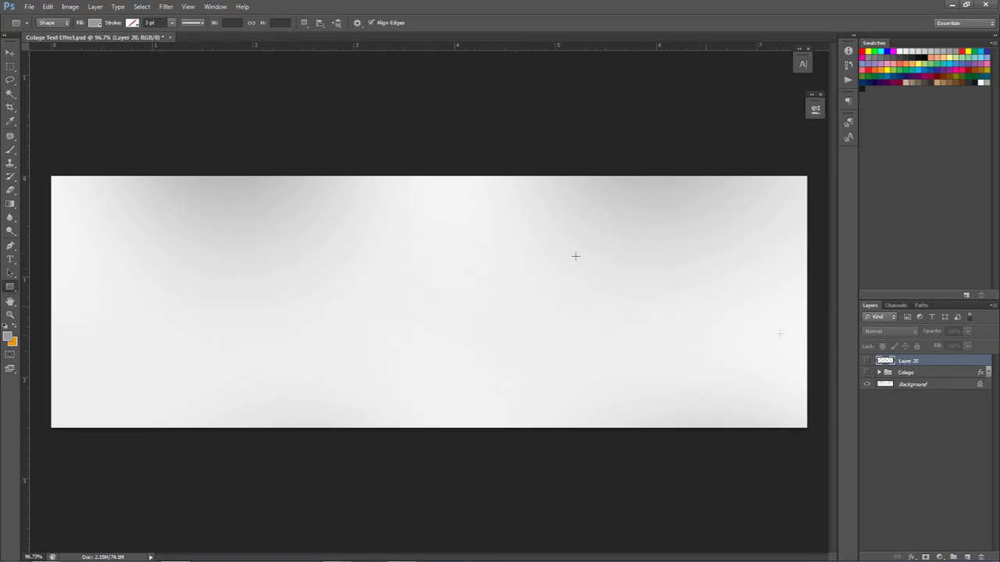
# Draw a grey rectangle near the canvas centre with the Rectangle Tool
pyautogui.click(11, 288)
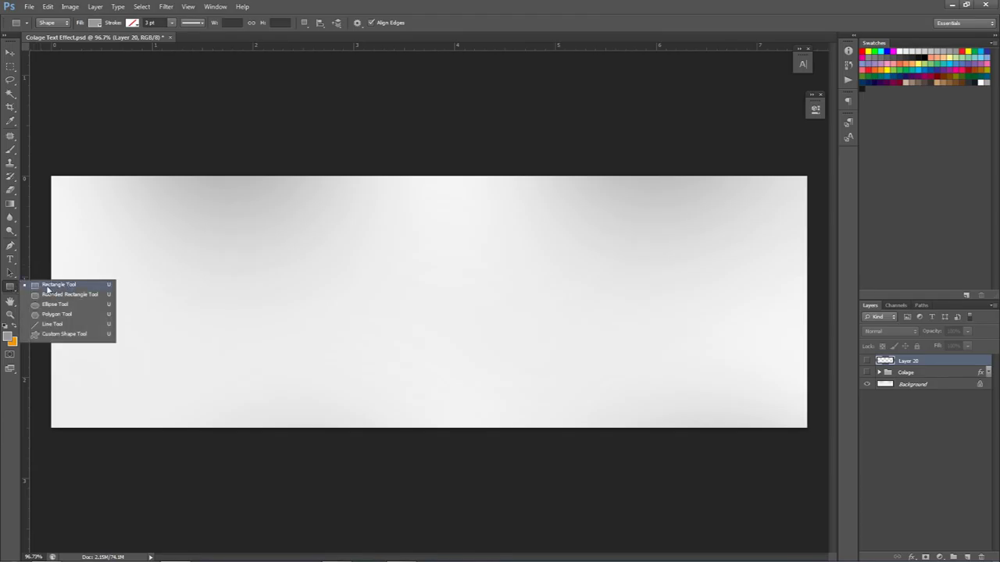
pyautogui.click(46, 286)
pyautogui.moveTo(354, 270); pyautogui.dragTo(545, 350)
# Centre the 383 × 162 px grey rectangle on the canvas using the Move tool and arrow nudges
pyautogui.click(10, 52)
pyautogui.moveTo(470, 287)
pyautogui.mouseDown()
pyautogui.moveTo(445, 279)
pyautogui.moveTo(478, 292)
pyautogui.moveTo(468, 295)
pyautogui.mouseUp()
pyautogui.press('Right')
pyautogui.press('Right')
pyautogui.press('Right')
pyautogui.press('Right')
pyautogui.press('Right')
pyautogui.press('Right')
pyautogui.press('Right')
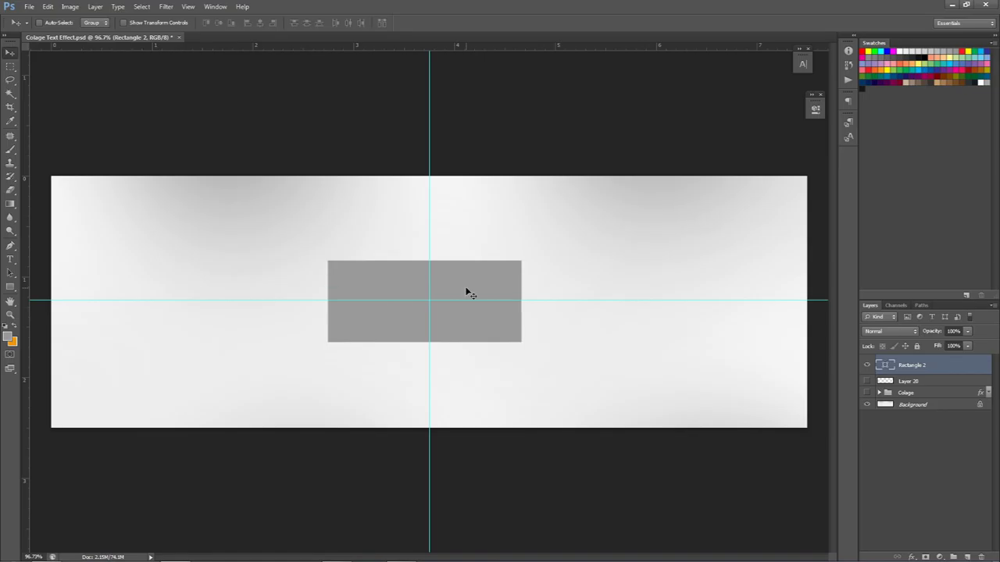
pyautogui.press('Right')
pyautogui.press('Left')
pyautogui.press('Left')
pyautogui.press('Left')
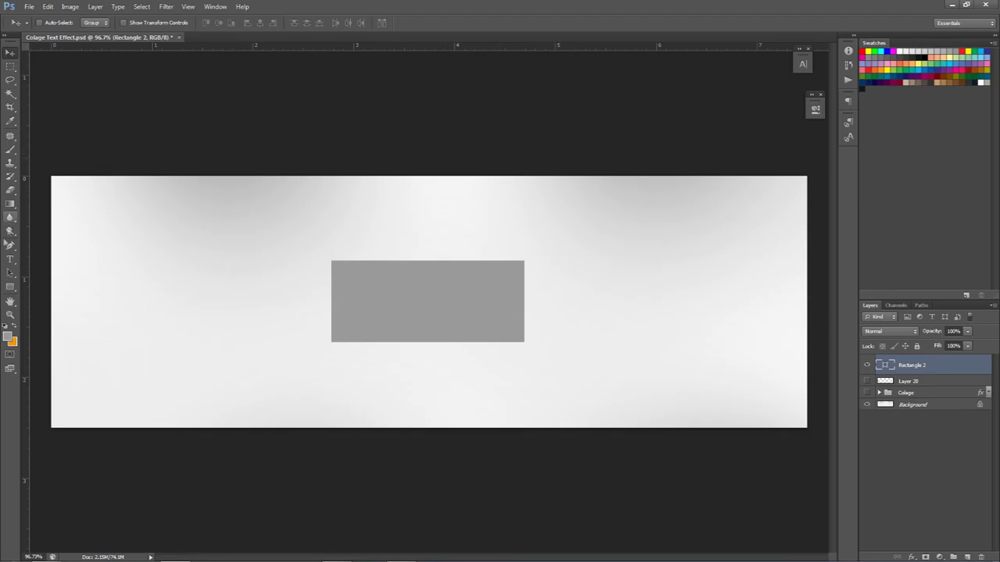
pyautogui.click(10, 288)
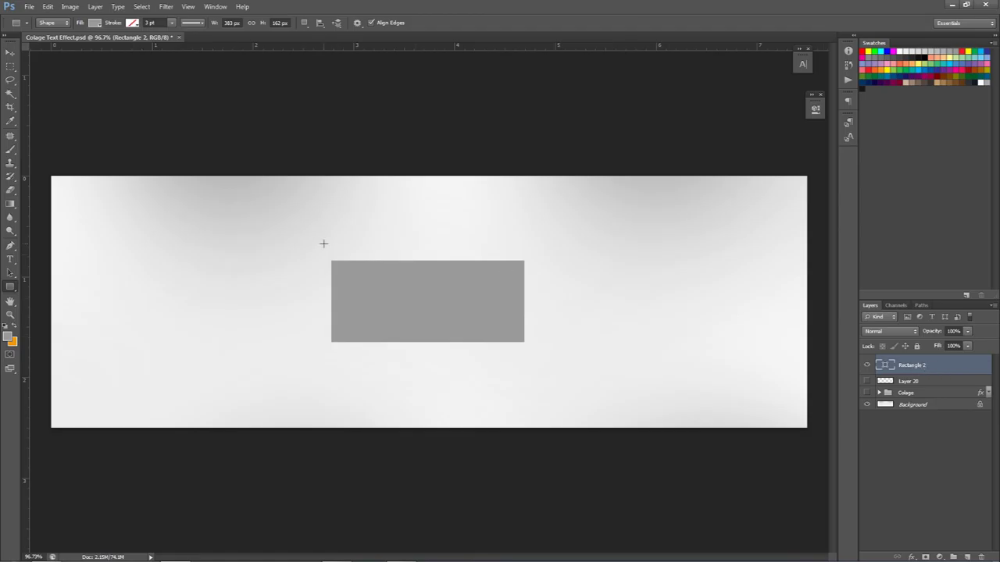
# Give Rectangle 2 a pink fill and a black stroke
pyautogui.click(95, 22)
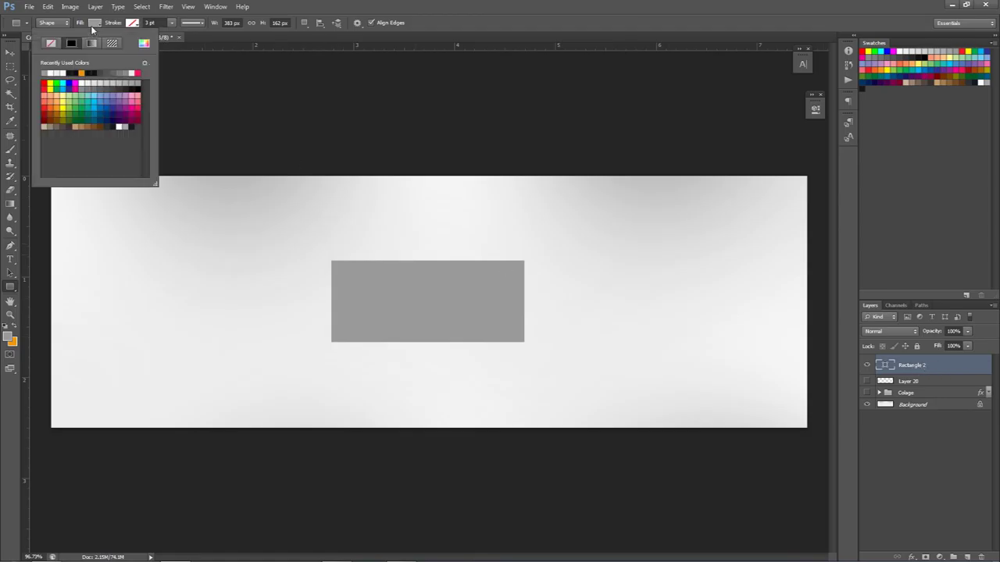
pyautogui.click(139, 102)
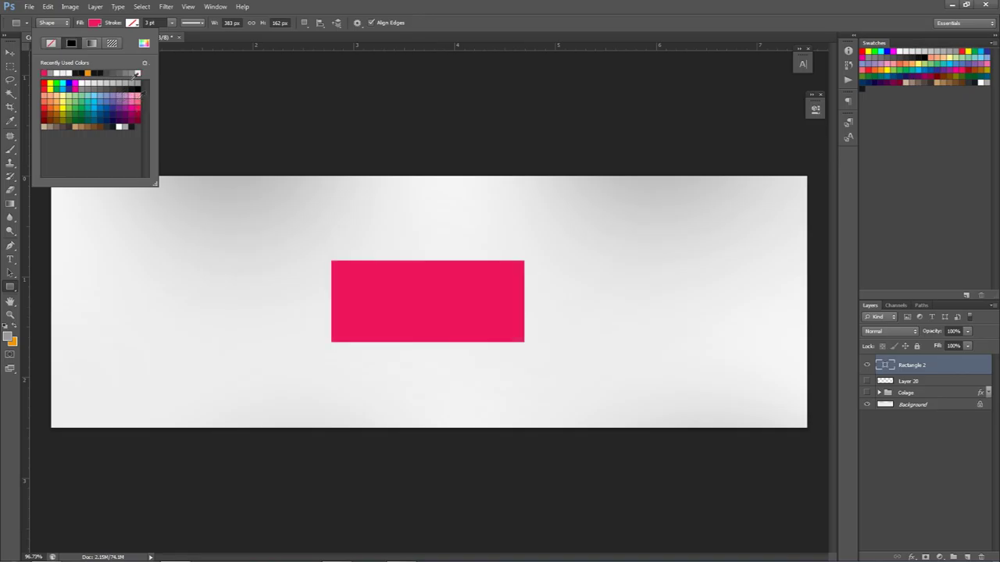
pyautogui.click(134, 23)
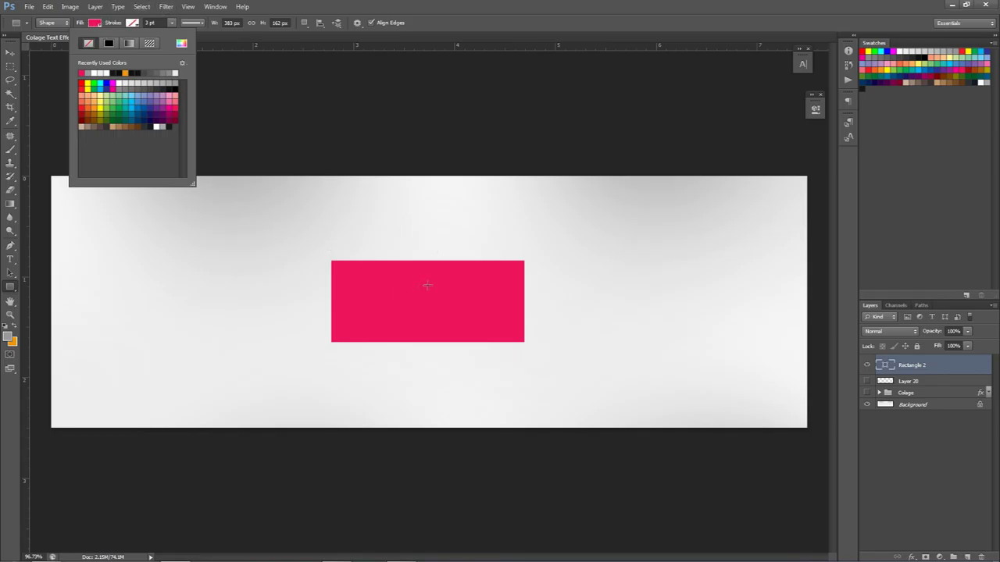
pyautogui.click(108, 45)
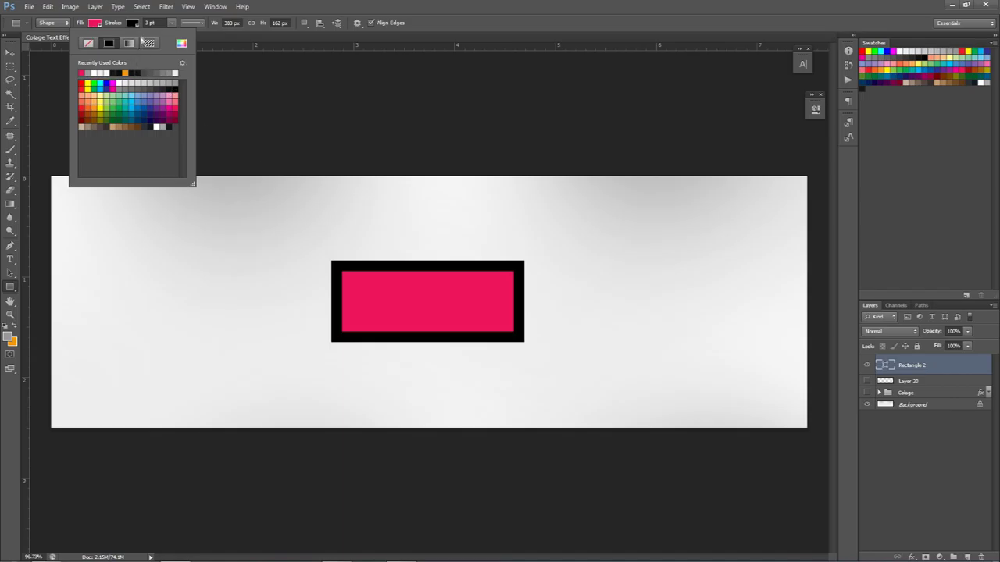
# Set the rectangle's stroke width to 1.5 pt, reconfirm the outline colour, then hide it
pyautogui.click(159, 23)
pyautogui.write('1.5')
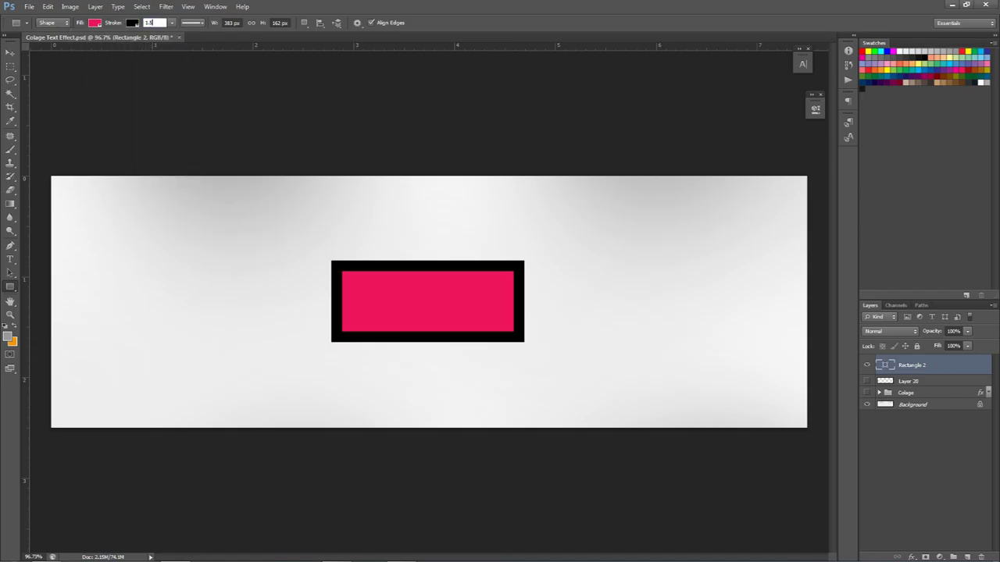
pyautogui.click(11, 57)
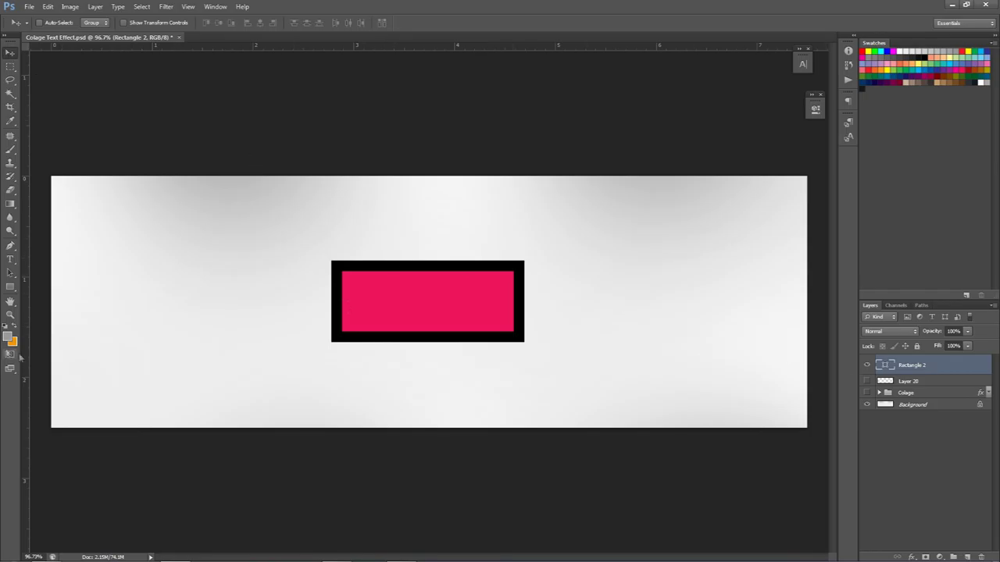
pyautogui.click(10, 288)
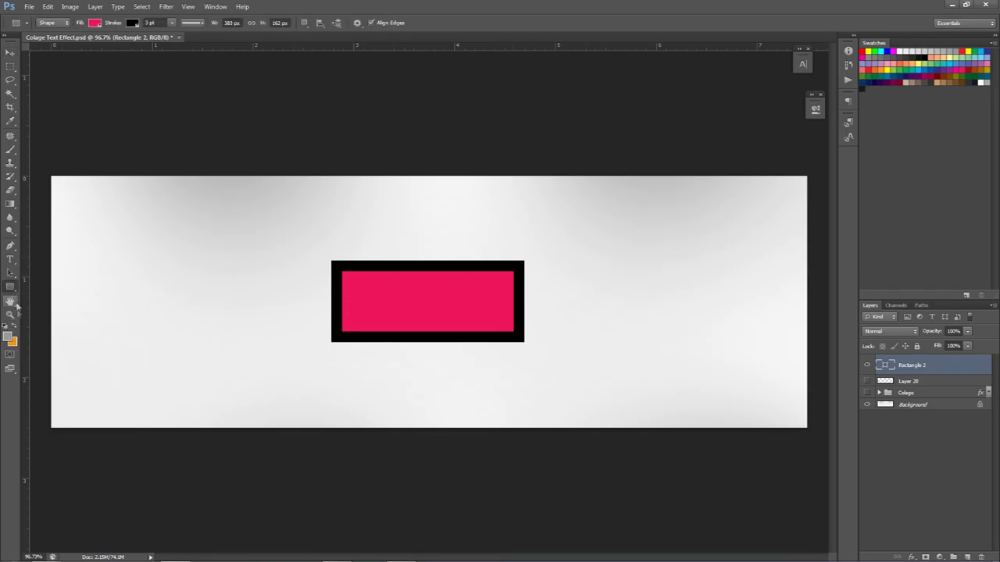
pyautogui.click(153, 23)
pyautogui.write('1.5')
pyautogui.press('Return')
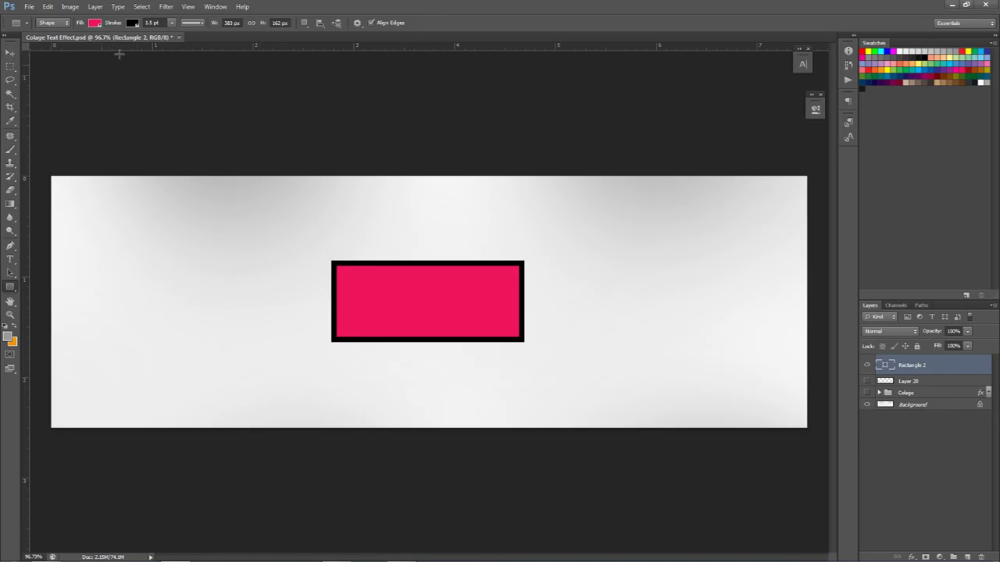
pyautogui.click(133, 24)
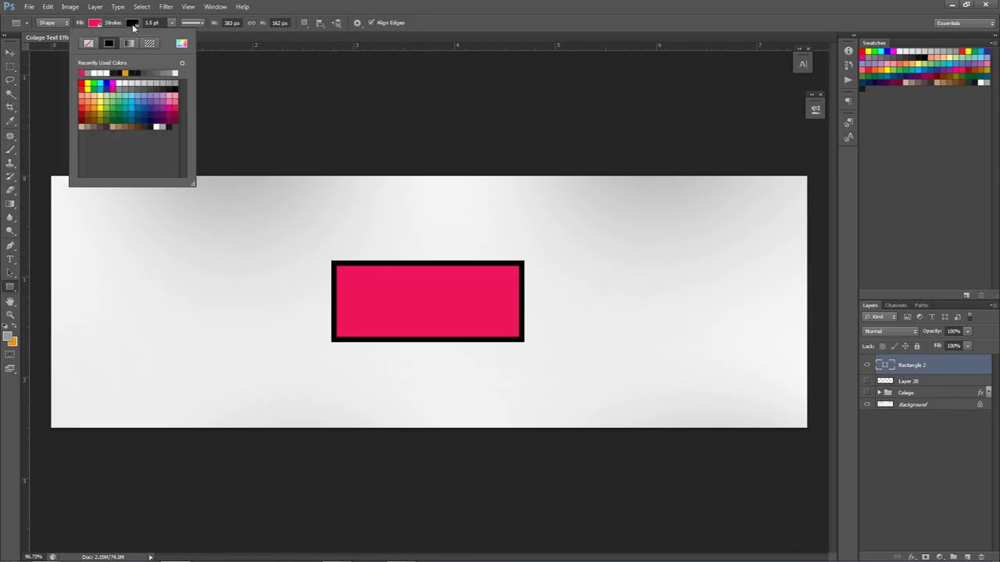
pyautogui.click(171, 86)
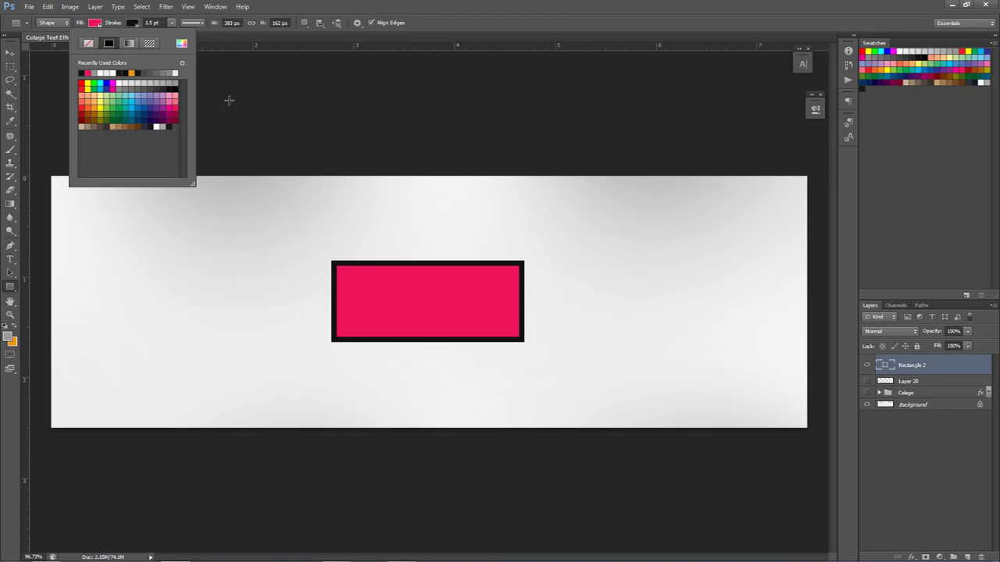
pyautogui.click(10, 52)
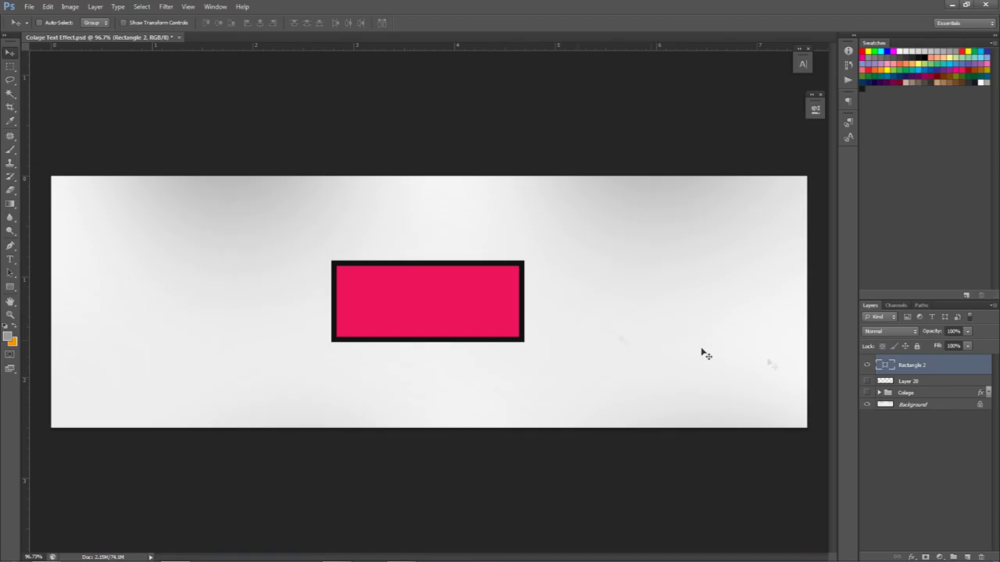
pyautogui.click(867, 363)
# Delete the empty Layer 20, show Rectangle 2 again and select it
pyautogui.click(866, 381)
pyautogui.click(867, 393)
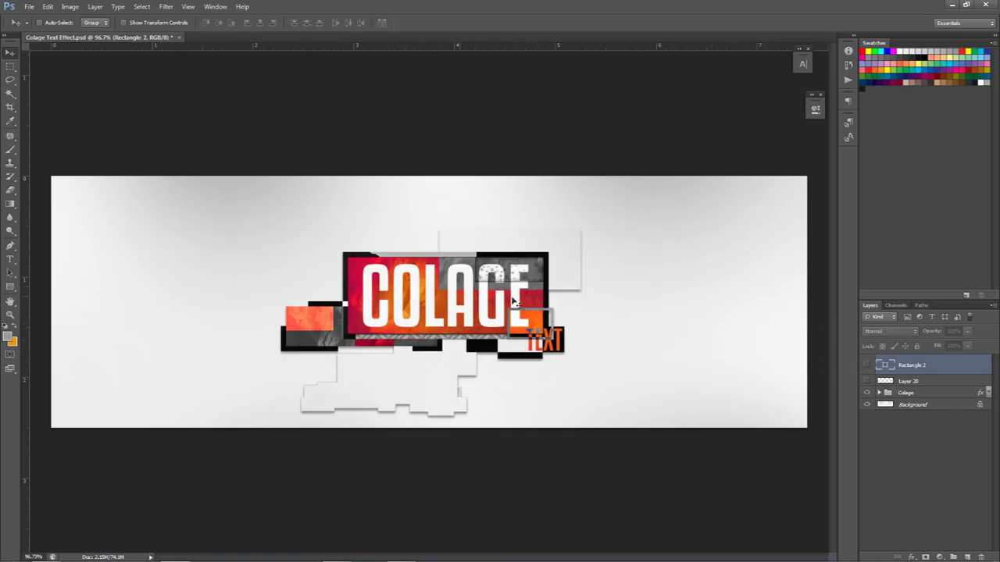
pyautogui.click(867, 391)
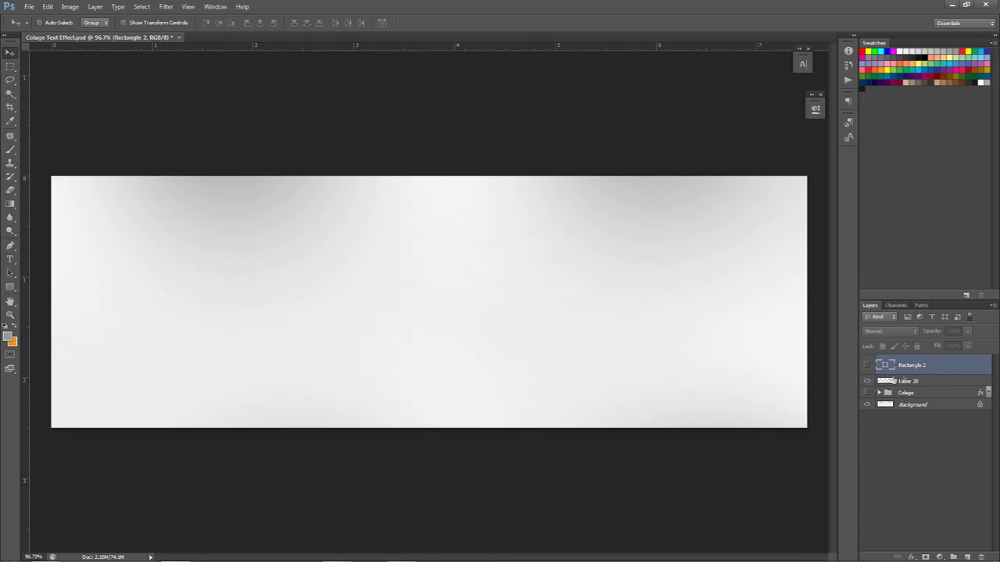
pyautogui.click(904, 381)
pyautogui.press('Delete')
pyautogui.click(868, 381)
pyautogui.click(868, 381)
pyautogui.click(866, 365)
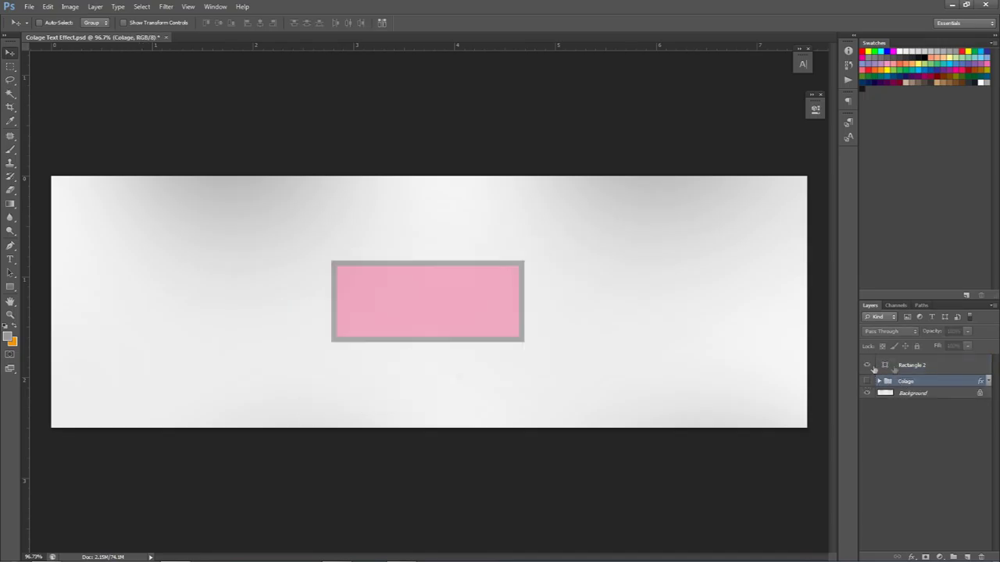
pyautogui.click(912, 365)
# Type 'COLAGE' at font size 10 and move it onto the pink rectangle
pyautogui.press('t')
pyautogui.click(639, 290)
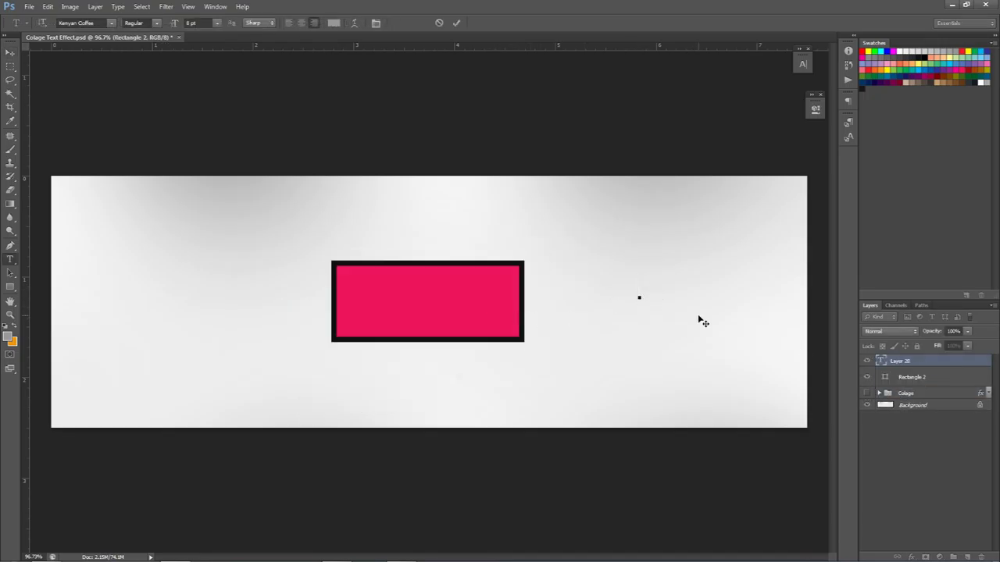
pyautogui.write('COLAGE')
pyautogui.hotkey('ctrl', 'a')
pyautogui.click(205, 22)
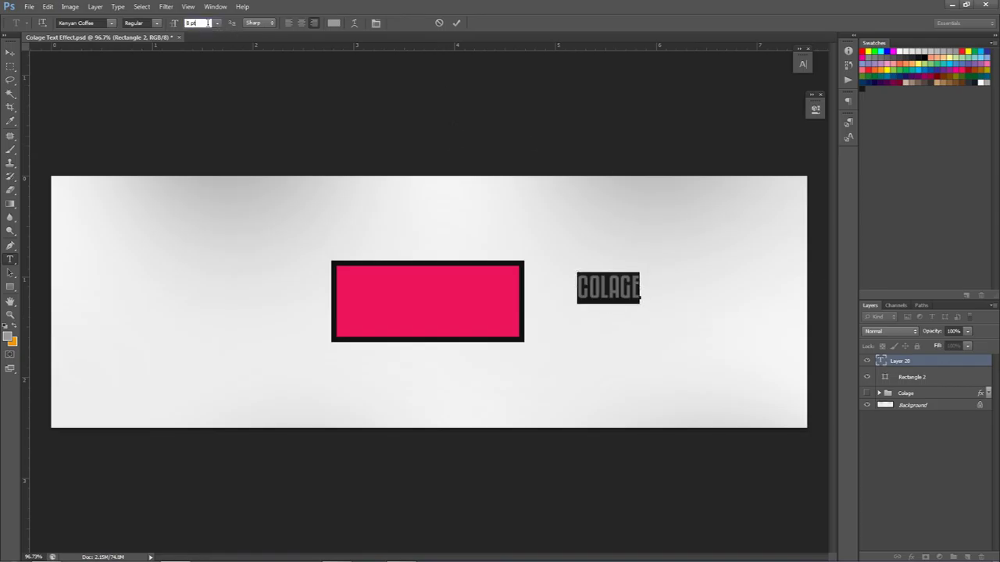
pyautogui.write('10')
pyautogui.press('Return')
pyautogui.click(457, 23)
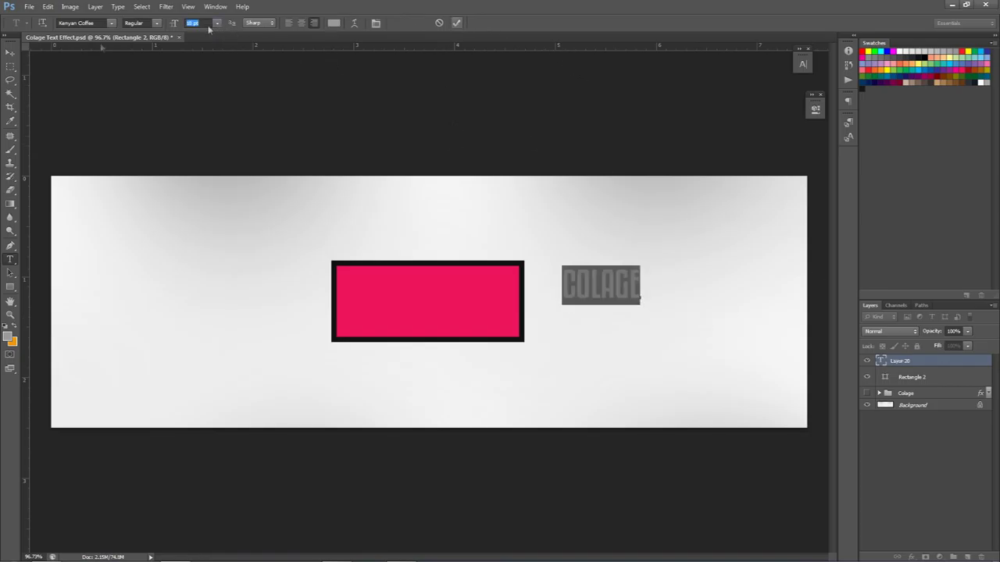
pyautogui.click(12, 53)
pyautogui.moveTo(578, 261); pyautogui.dragTo(387, 272)
# Enlarge COLAGE to size 15 and slightly more, then position it inside the rectangle
pyautogui.press('t')
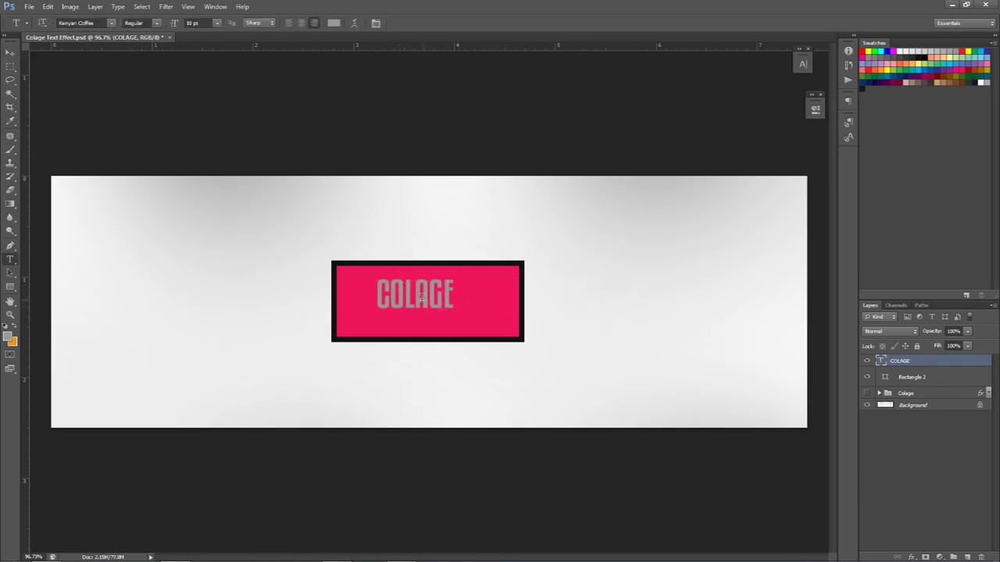
pyautogui.click(414, 296)
pyautogui.hotkey('ctrl', 'a')
pyautogui.click(195, 22)
pyautogui.write('15')
pyautogui.press('Return')
pyautogui.press('Up')
pyautogui.press('Up')
pyautogui.press('Up')
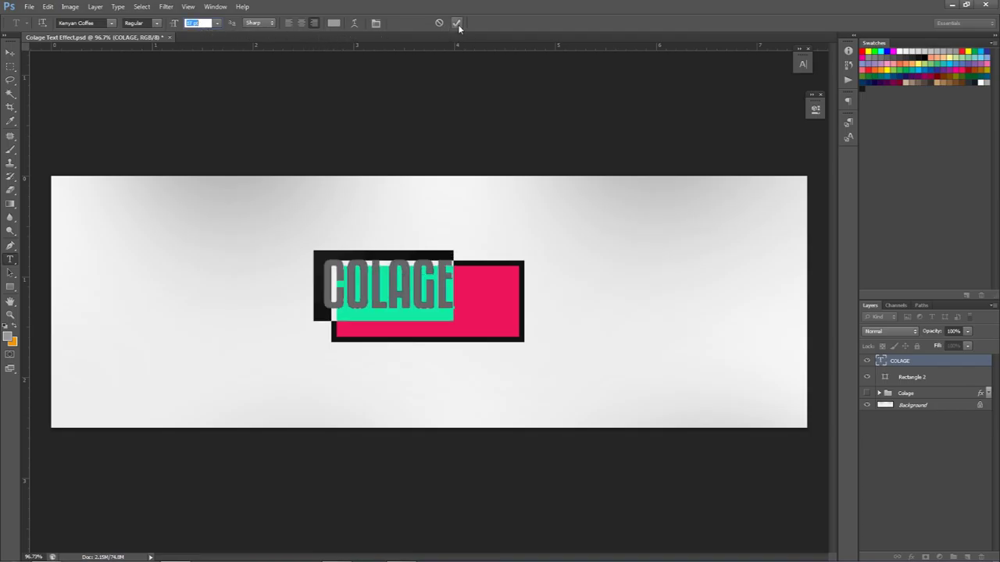
pyautogui.press('Up')
pyautogui.click(457, 23)
pyautogui.press('v')
pyautogui.moveTo(347, 269); pyautogui.dragTo(403, 288)
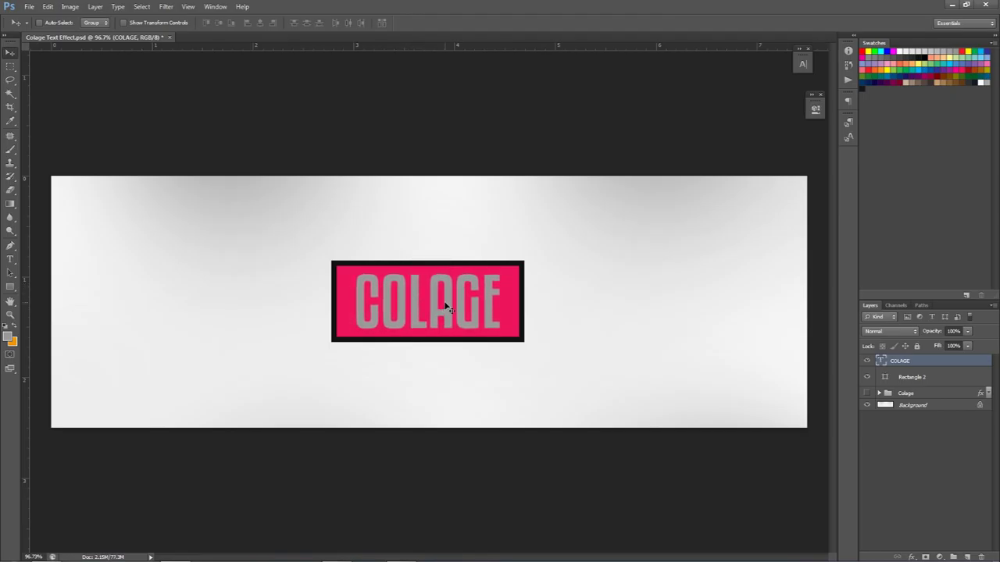
# Set the COLAGE text colour to near-white #f5f5f5 from the Character panel
pyautogui.click(803, 64)
pyautogui.click(803, 64)
pyautogui.click(803, 64)
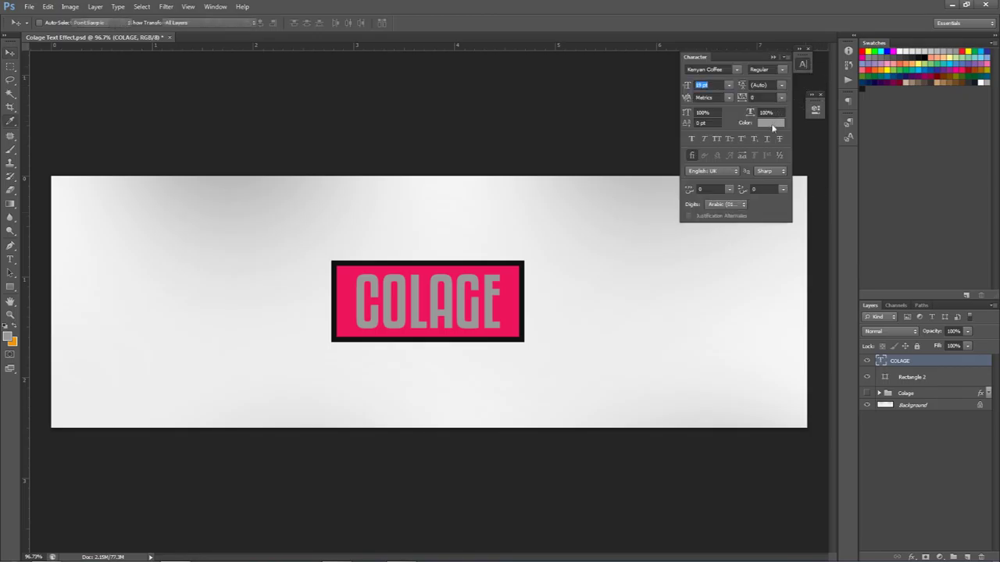
pyautogui.click(771, 123)
pyautogui.click(647, 378)
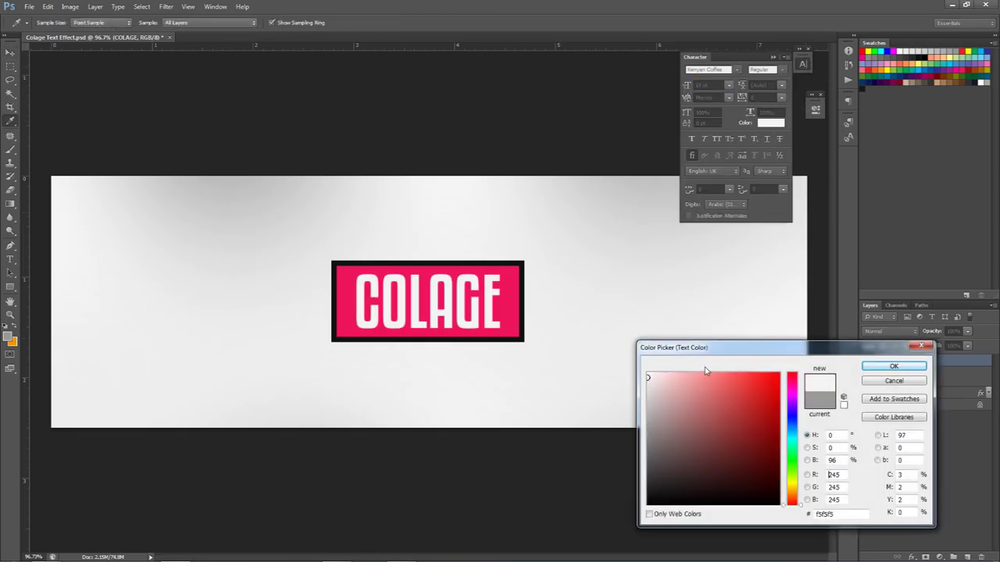
pyautogui.click(888, 367)
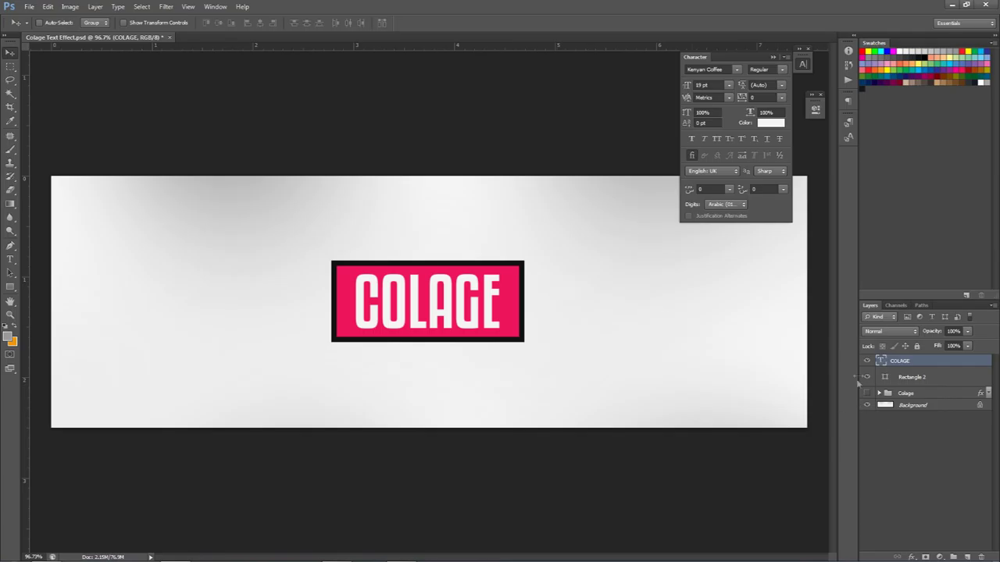
# Check the Colage reference artwork, then place the Little_Chief_Mountain_GNP1 photo into the document
pyautogui.moveTo(866, 361); pyautogui.dragTo(866, 378)
pyautogui.click(866, 393)
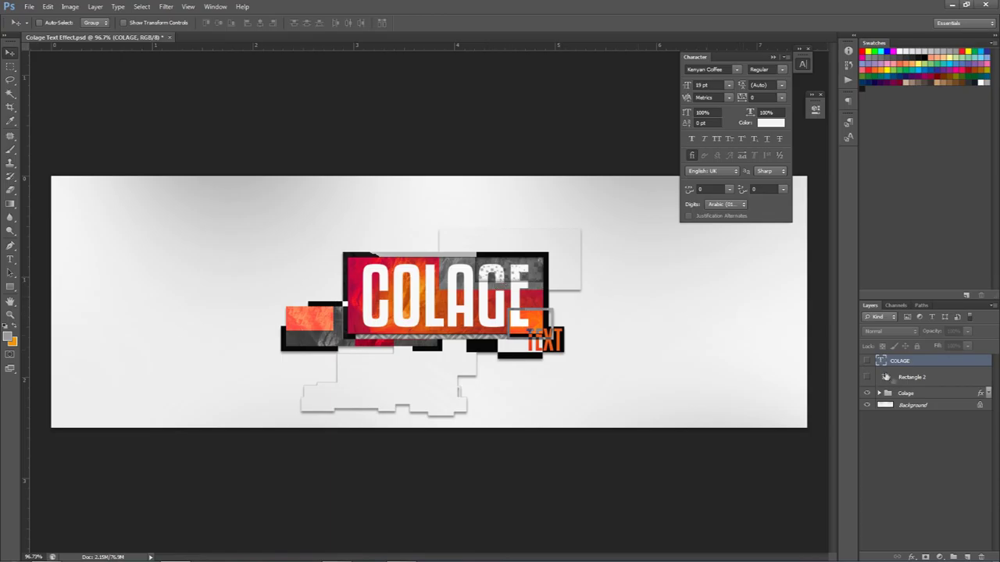
pyautogui.click(867, 393)
pyautogui.click(867, 377)
pyautogui.click(866, 361)
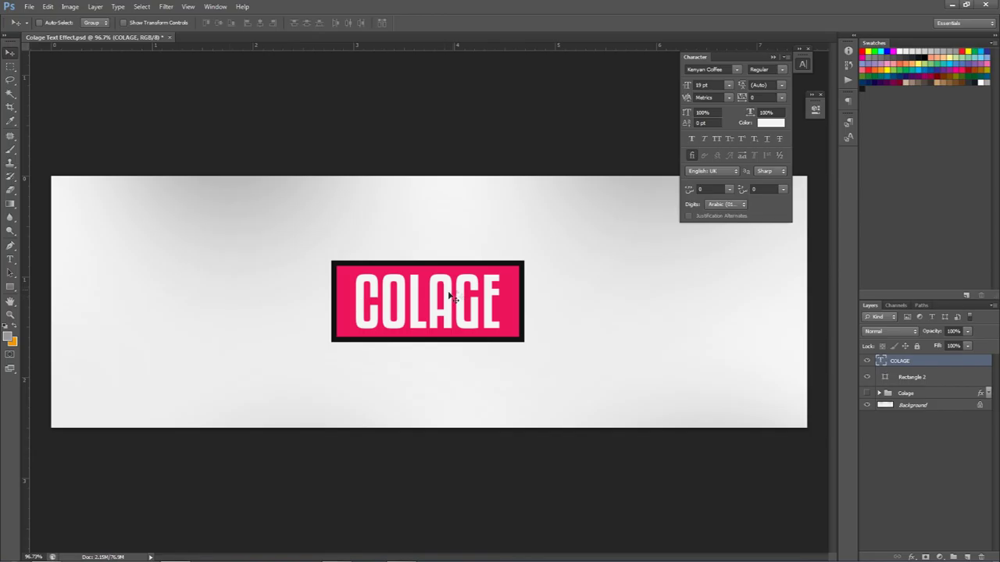
pyautogui.moveTo(786, 230); pyautogui.dragTo(614, 307)
# Commit the mountain photo, move it below COLAGE and clip it to the rectangle
pyautogui.click(523, 24)
pyautogui.moveTo(920, 363)
pyautogui.mouseDown()
pyautogui.moveTo(917, 389)
pyautogui.moveTo(912, 378)
pyautogui.mouseUp()
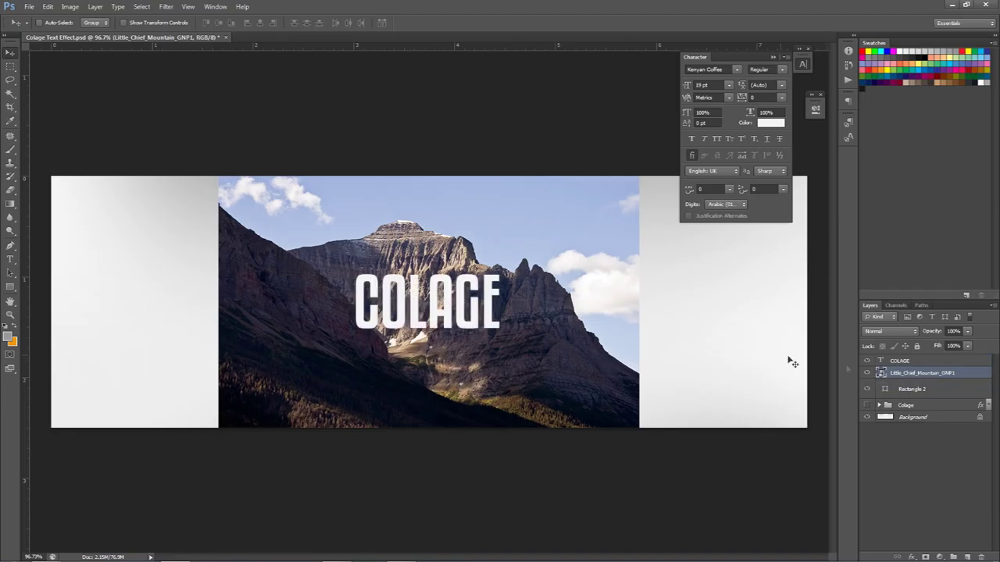
pyautogui.rightClick(910, 373)
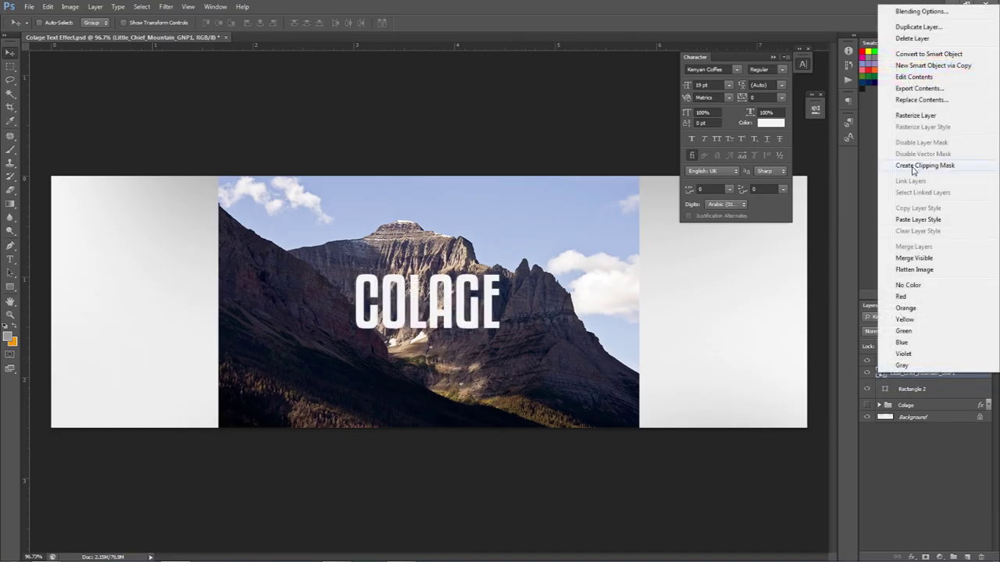
pyautogui.click(914, 166)
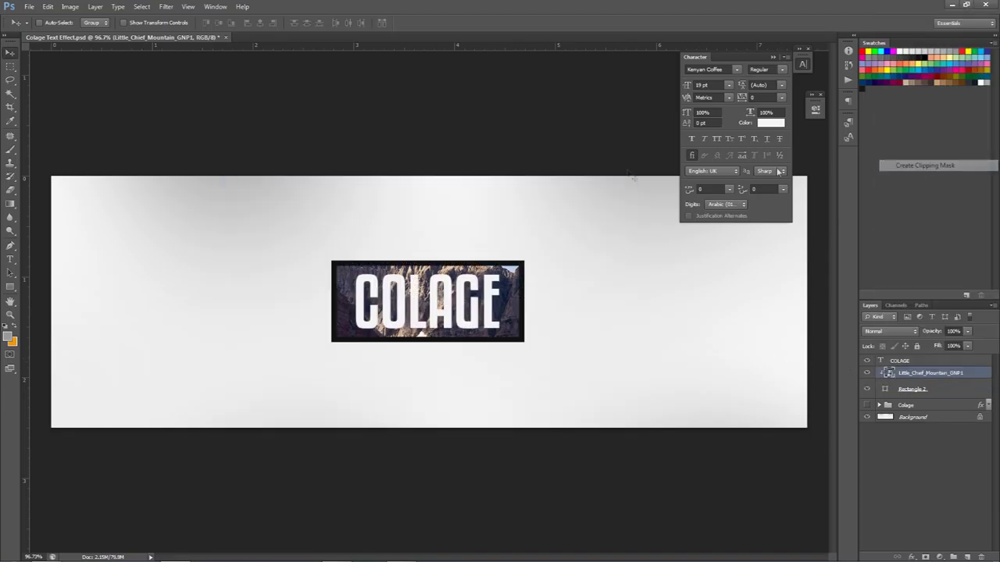
# Try several blend modes on the clipped photo, settling on Pin Light
pyautogui.click(884, 332)
pyautogui.click(885, 325)
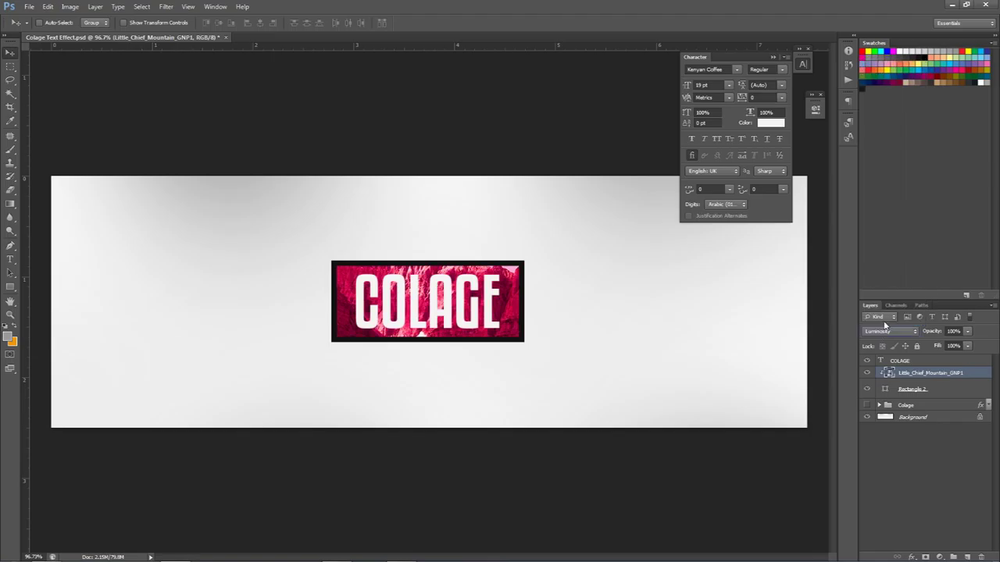
pyautogui.click(882, 331)
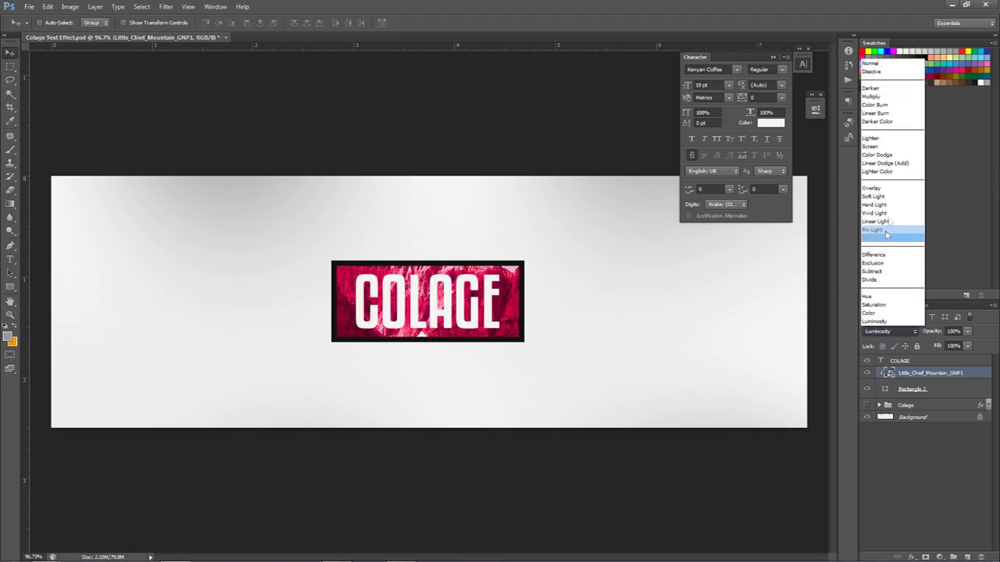
pyautogui.click(891, 153)
pyautogui.scroll(2, 900, 330)
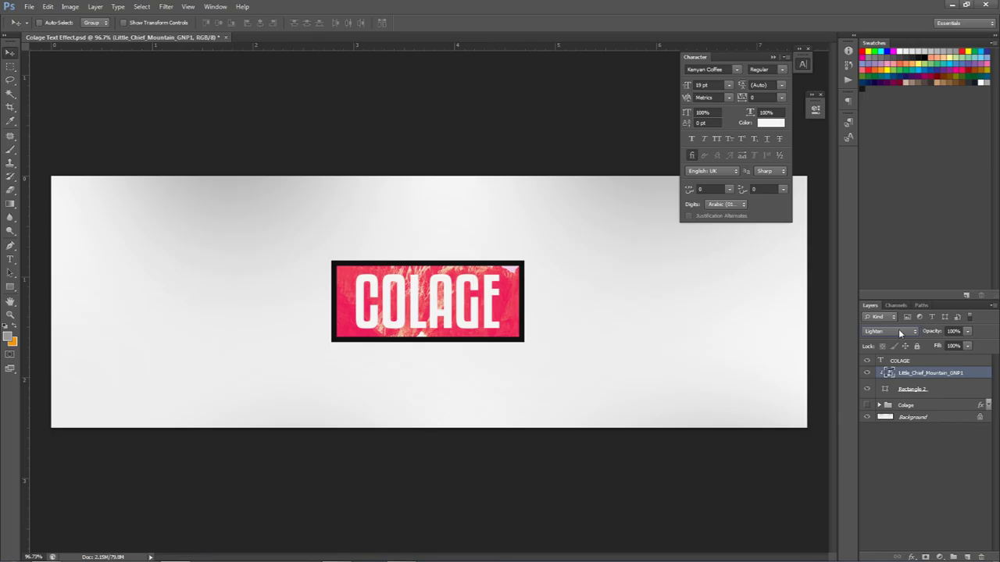
pyautogui.click(898, 328)
pyautogui.click(883, 188)
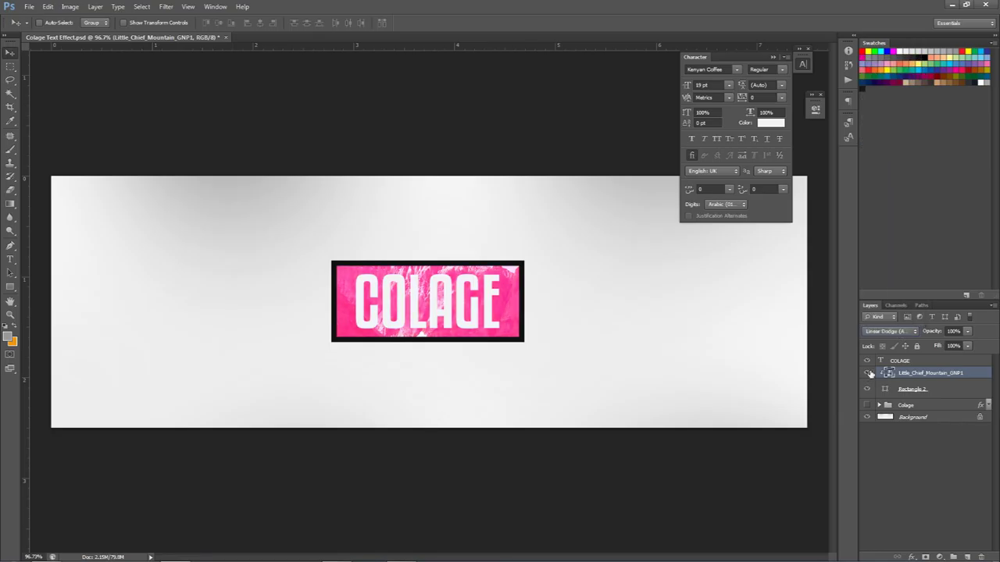
pyautogui.scroll(-5, 888, 332)
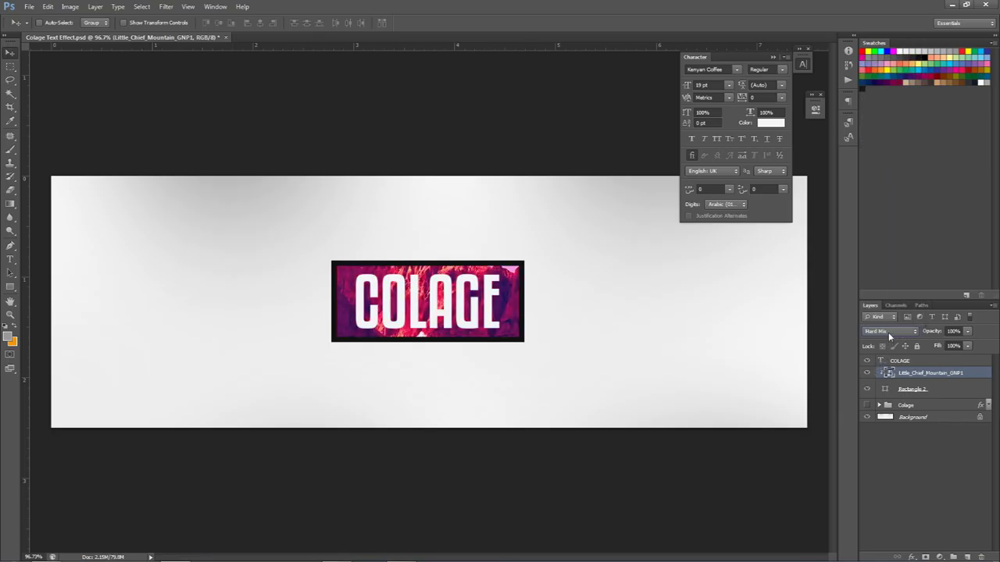
pyautogui.scroll(-1, 888, 332)
pyautogui.scroll(1, 888, 332)
# Lower the photo's opacity to 50% and show the Colage reference artwork again
pyautogui.moveTo(966, 333)
pyautogui.mouseDown()
pyautogui.moveTo(935, 346)
pyautogui.moveTo(964, 333)
pyautogui.mouseUp()
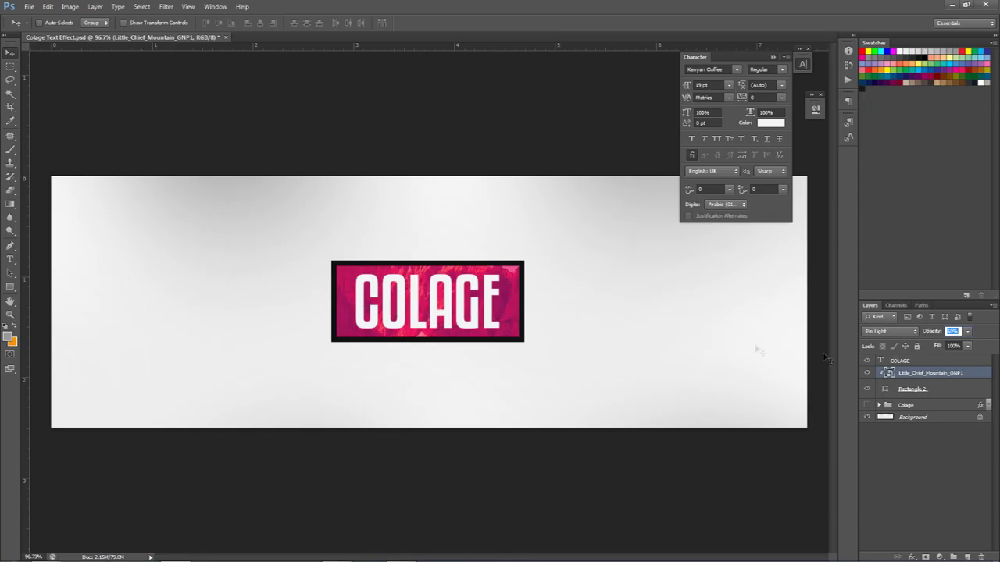
pyautogui.click(551, 301)
pyautogui.moveTo(866, 361); pyautogui.dragTo(867, 389)
pyautogui.click(867, 405)
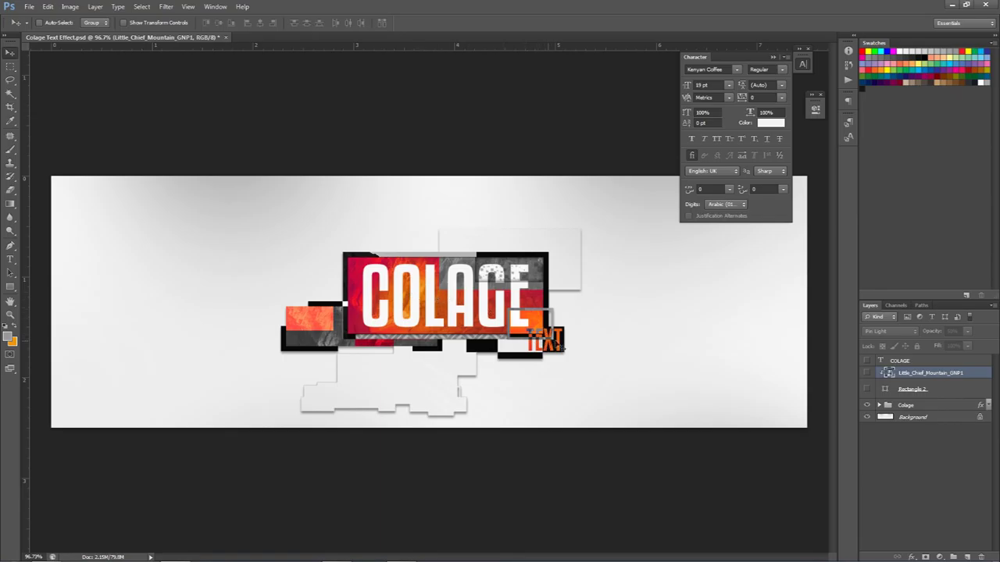
# Restore the COLAGE layers, hide the reference group, and add a new layer above it
pyautogui.click(866, 373)
pyautogui.click(866, 360)
pyautogui.click(866, 389)
pyautogui.click(867, 405)
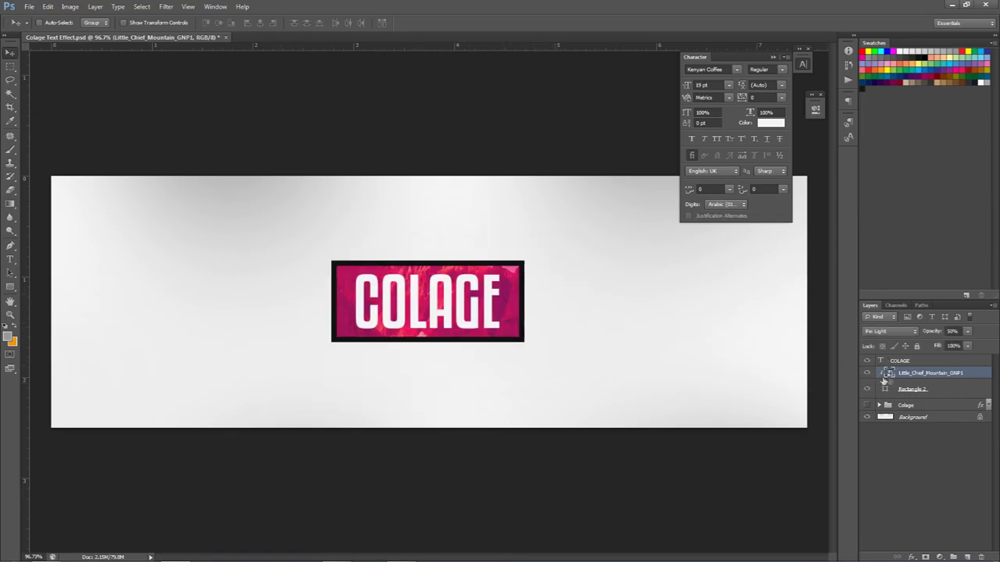
pyautogui.click(924, 404)
pyautogui.click(969, 555)
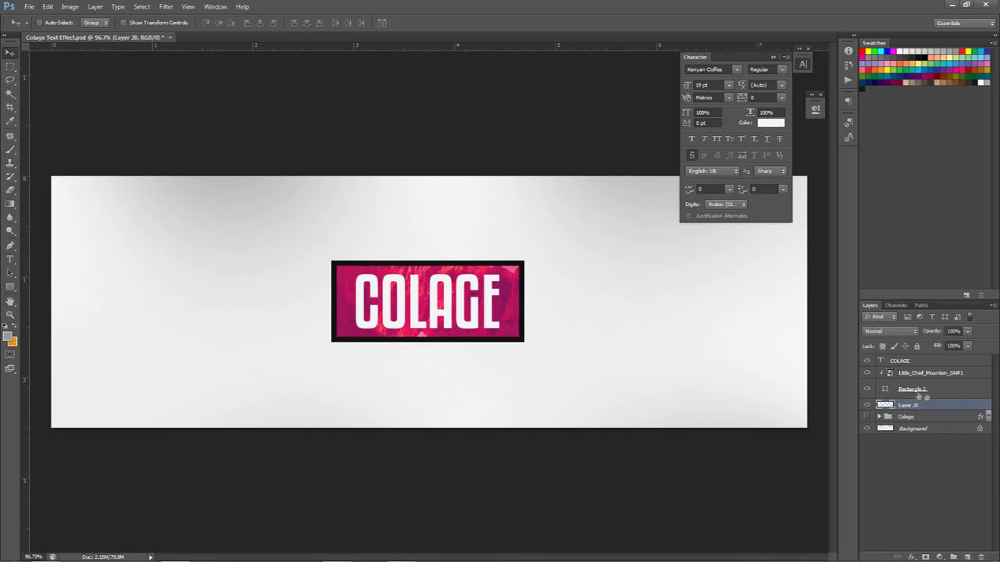
# Make a rectangular marquee selection just below the right end of the COLAGE box
pyautogui.press('m')
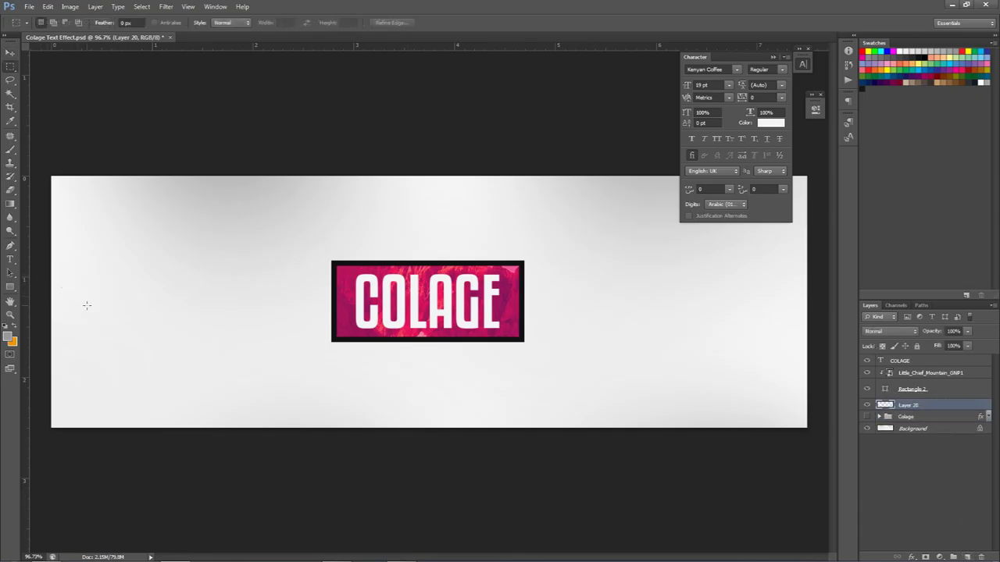
pyautogui.rightClick(11, 66)
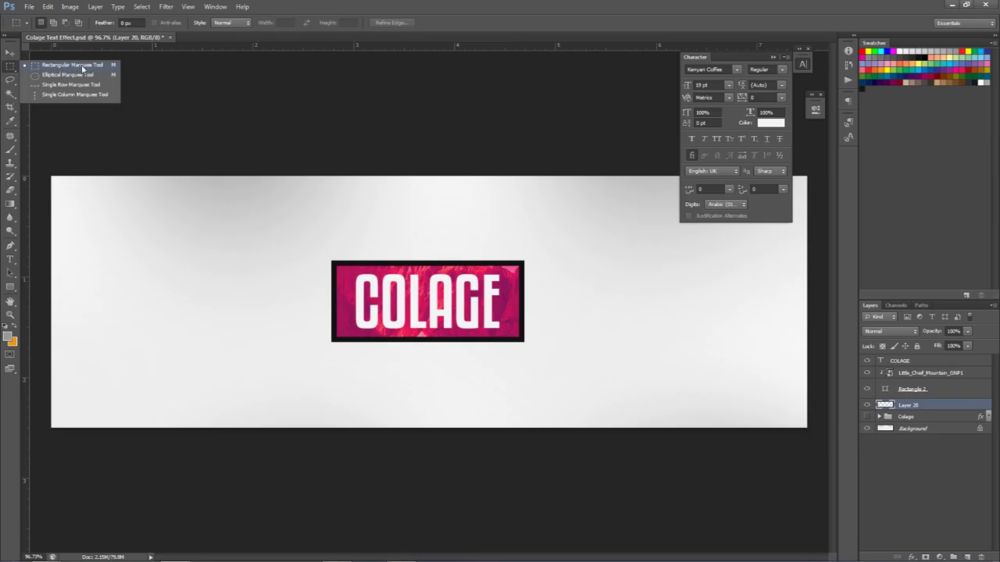
pyautogui.click(82, 69)
pyautogui.rightClick(10, 71)
pyautogui.click(37, 69)
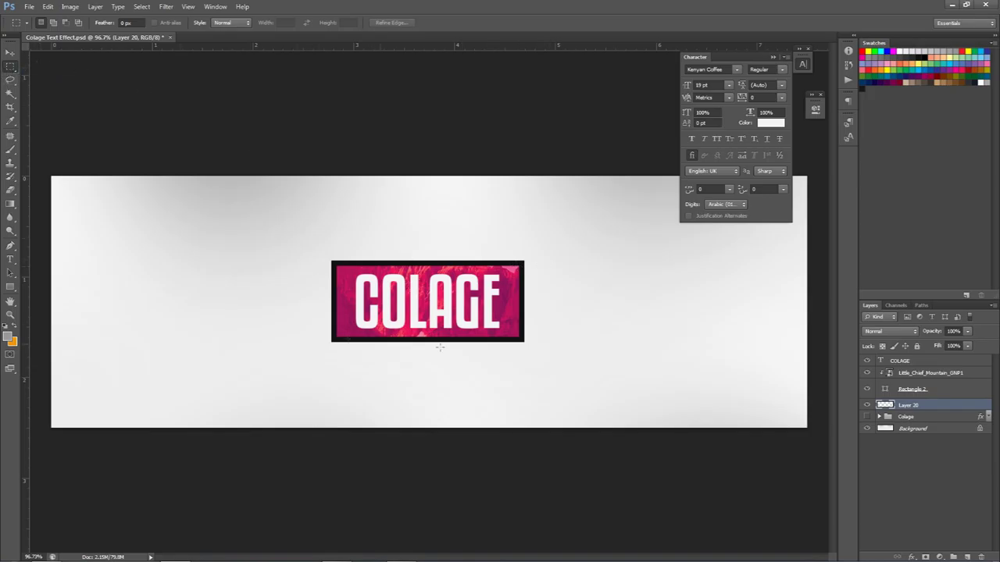
pyautogui.moveTo(472, 342); pyautogui.dragTo(551, 365)
pyautogui.moveTo(552, 361); pyautogui.dragTo(552, 364)
# Set the foreground colour to black
pyautogui.click(10, 336)
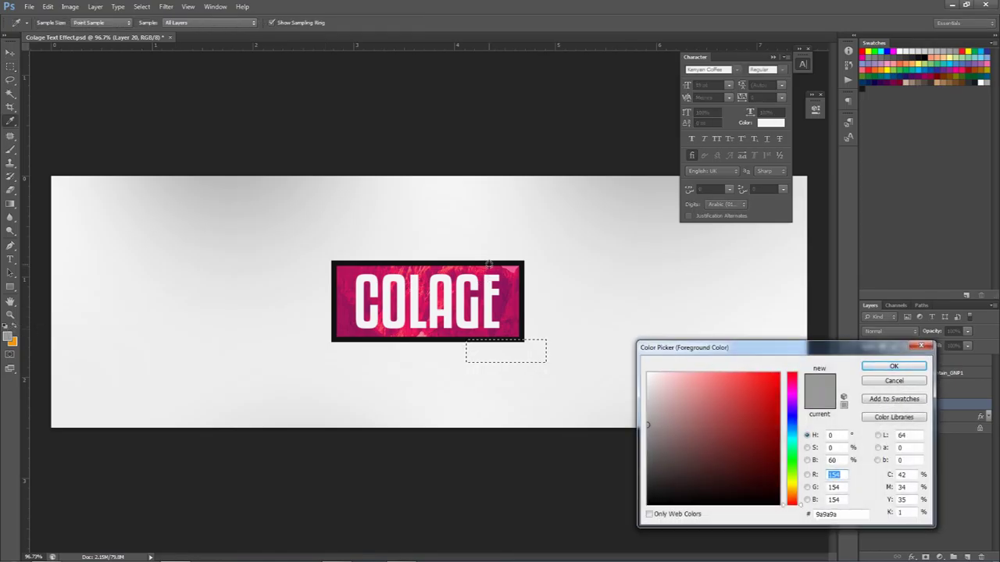
pyautogui.click(459, 341)
pyautogui.click(894, 366)
pyautogui.press('m')
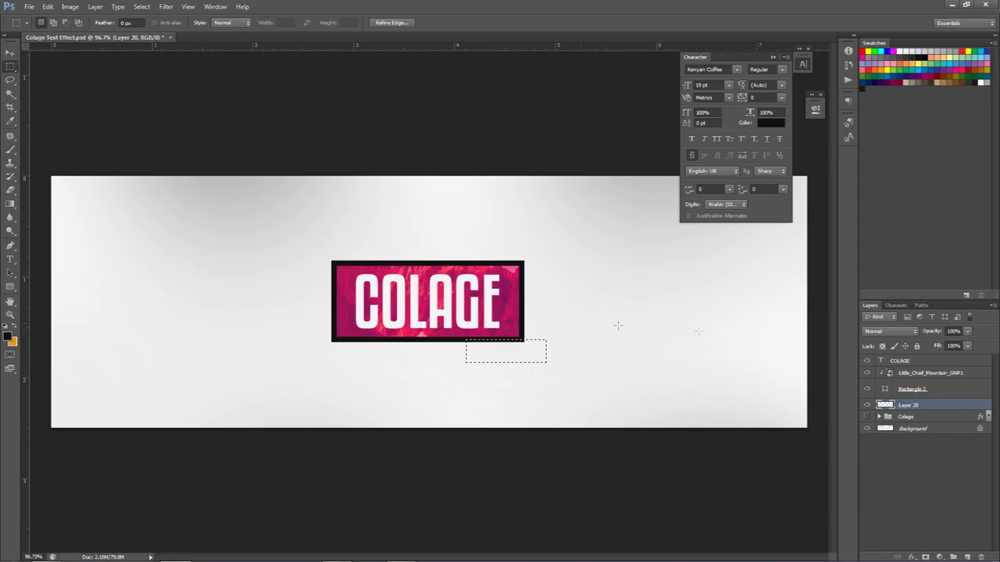
pyautogui.click(7, 336)
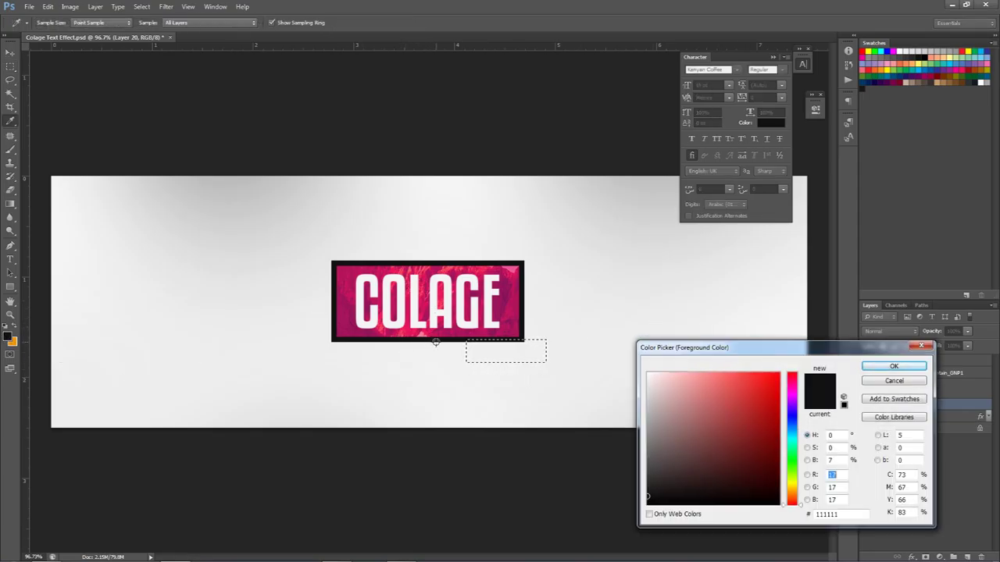
pyautogui.click(894, 366)
# Fill the selection with black on Layer 20 and deselect
pyautogui.hotkey('alt', 'BackSpace')
pyautogui.rightClick(524, 354)
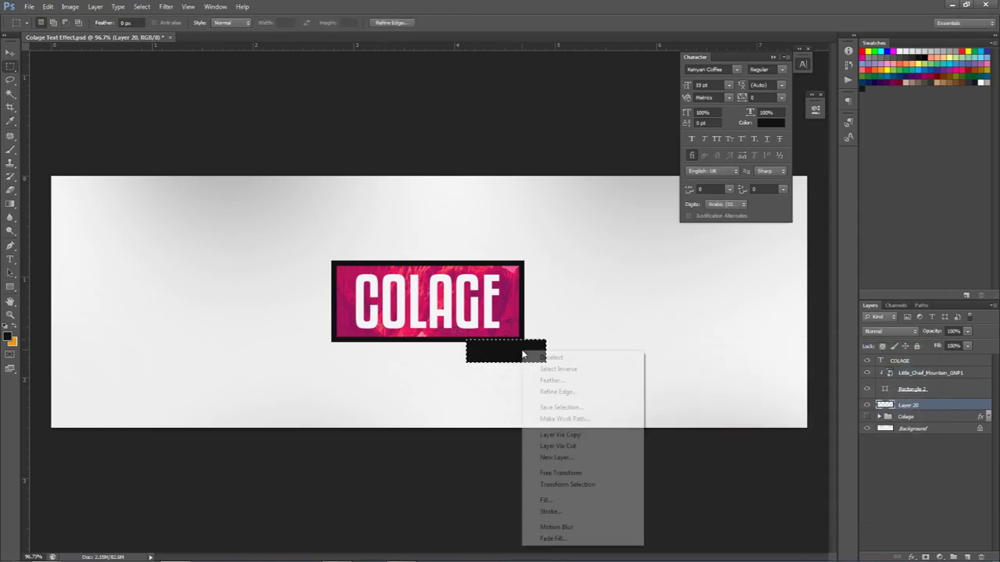
pyautogui.click(579, 506)
pyautogui.click(494, 171)
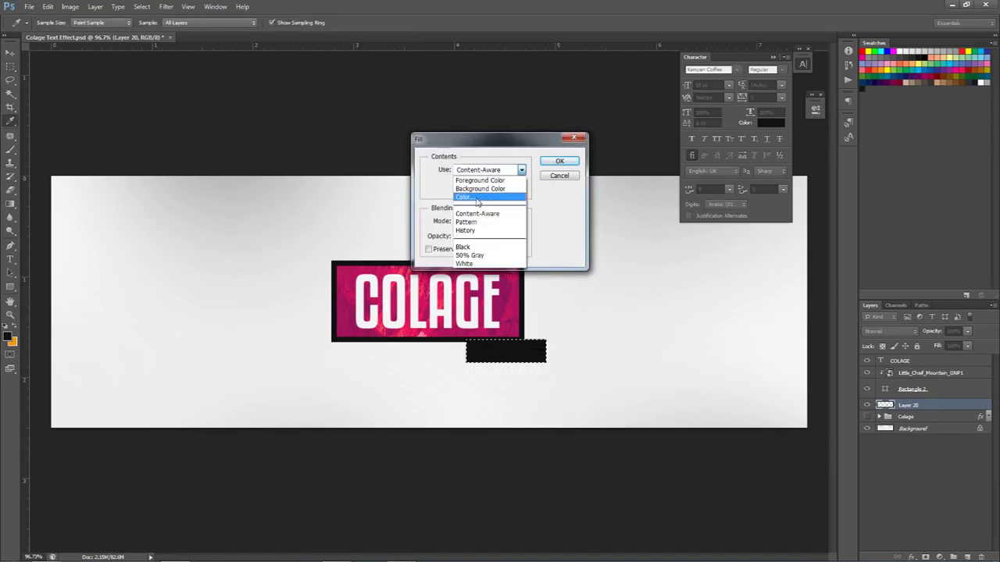
pyautogui.click(469, 198)
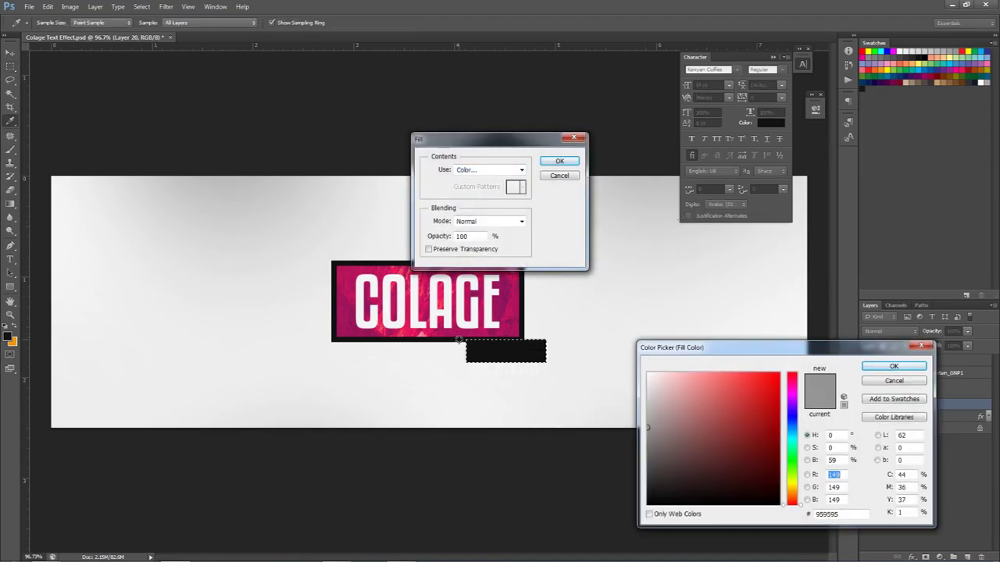
pyautogui.click(894, 366)
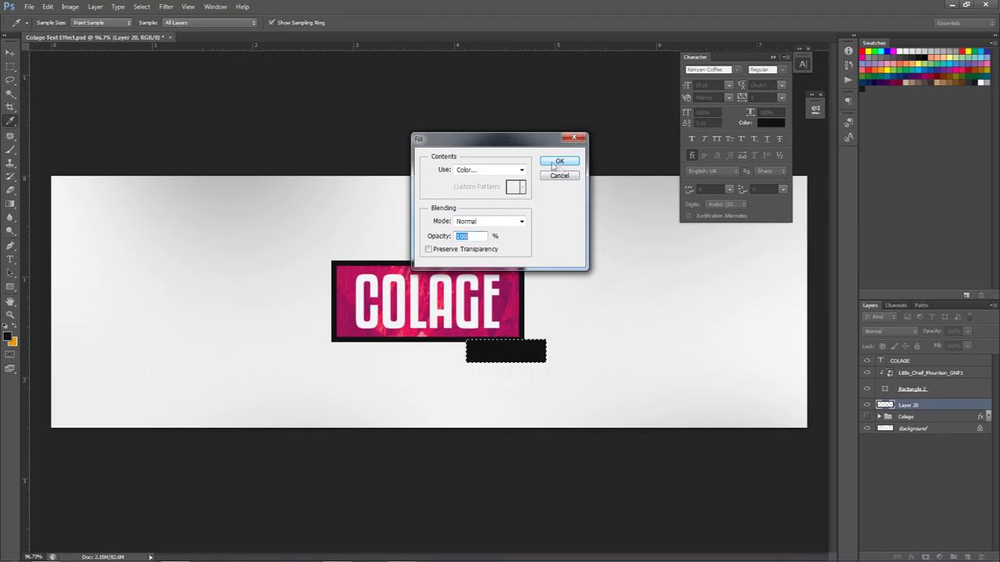
pyautogui.click(559, 162)
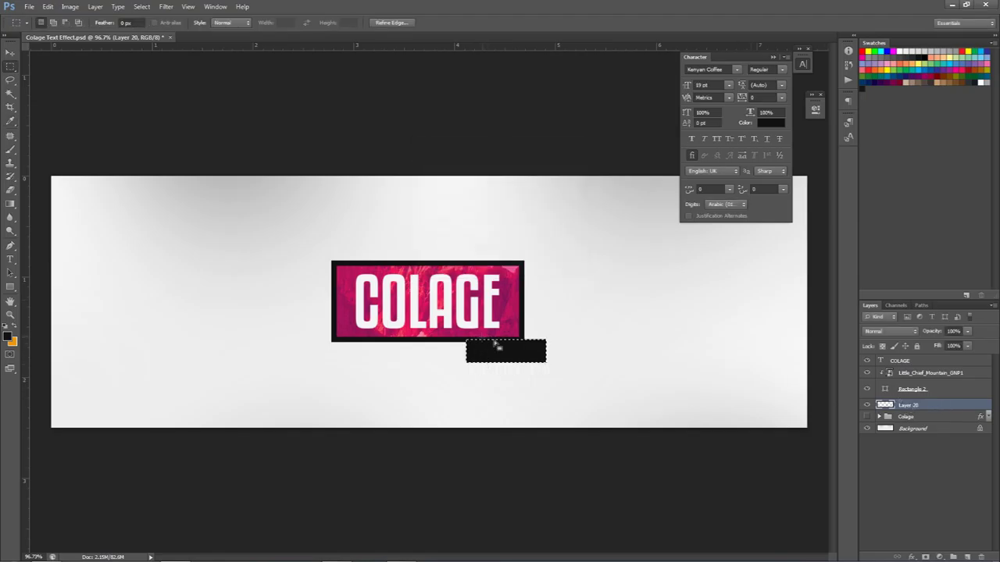
pyautogui.hotkey('ctrl', 'd')
pyautogui.press('v')
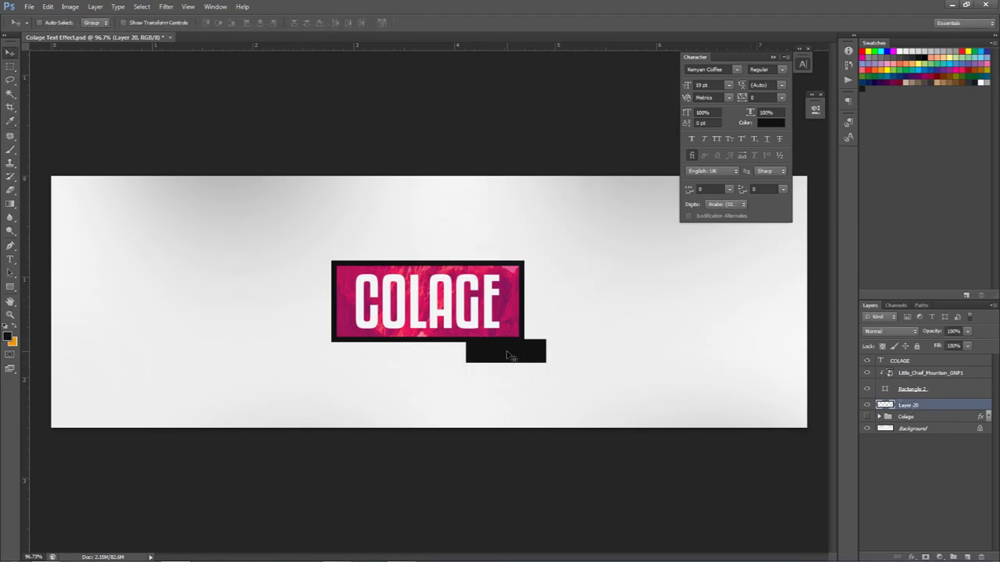
# Erase a thin rectangular strip out of the black rectangle and deselect
pyautogui.press('m')
pyautogui.moveTo(446, 347); pyautogui.dragTo(606, 385)
pyautogui.moveTo(547, 375); pyautogui.dragTo(550, 386)
pyautogui.press('Delete')
pyautogui.hotkey('ctrl', 'd')
# Add the text 'TEXT EFFECT' on the black bar in near-white at 6 pt
pyautogui.press('t')
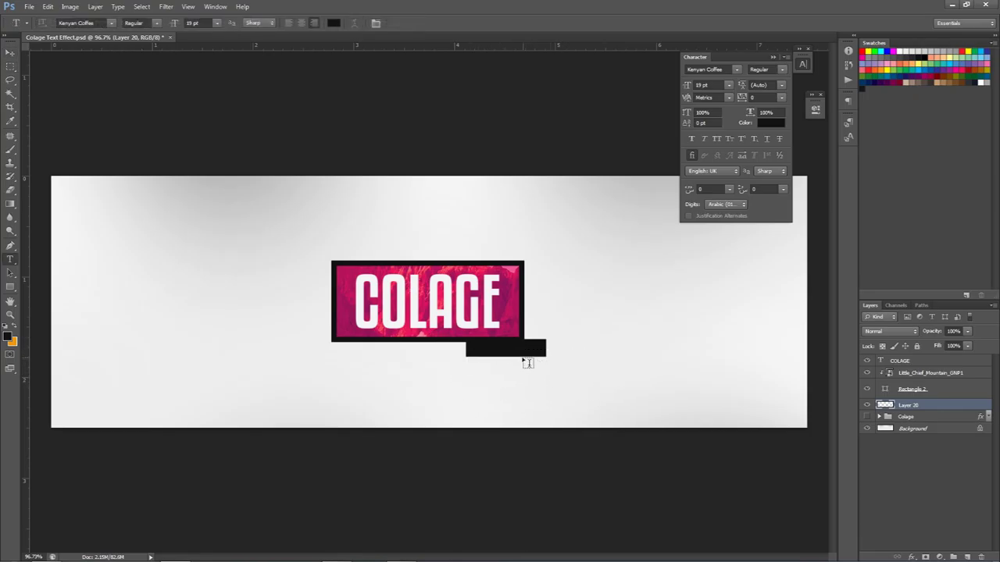
pyautogui.click(512, 353)
pyautogui.write('TEXT EFFECT')
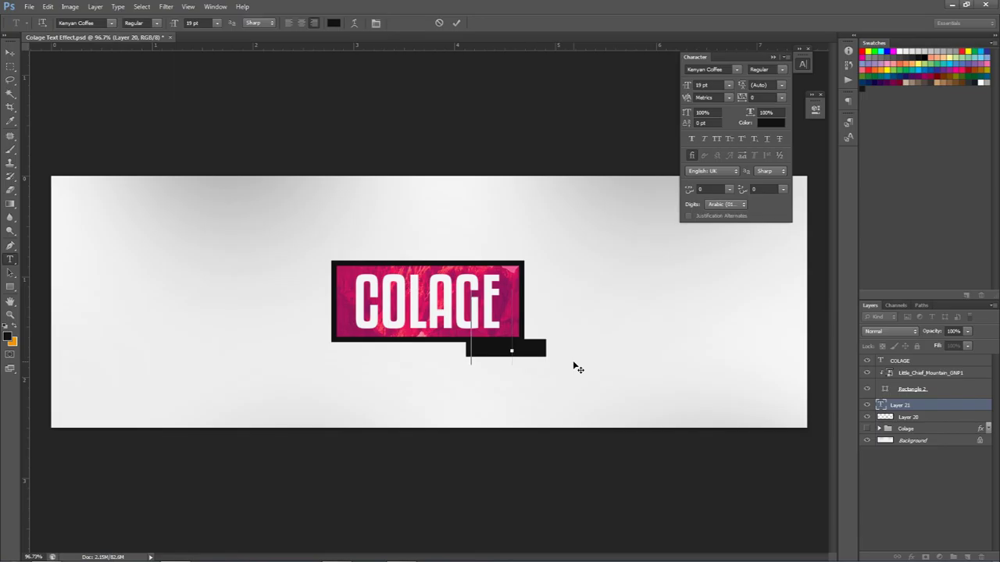
pyautogui.hotkey('ctrl', 'a')
pyautogui.click(771, 123)
pyautogui.click(648, 378)
pyautogui.click(868, 365)
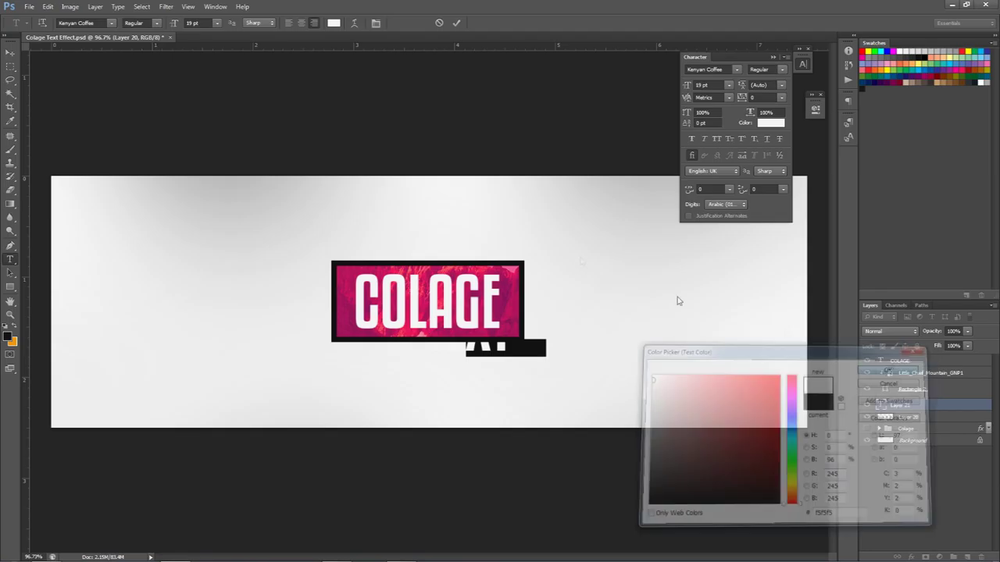
pyautogui.moveTo(174, 23); pyautogui.dragTo(197, 23)
pyautogui.press('Down')
pyautogui.press('Down')
pyautogui.press('Down')
pyautogui.press('Down')
pyautogui.press('Down')
pyautogui.press('Down')
pyautogui.press('Down')
pyautogui.press('Down')
pyautogui.press('Down')
pyautogui.press('Down')
pyautogui.press('Down')
pyautogui.press('Down')
pyautogui.press('Down')
pyautogui.press('Down')
pyautogui.press('Down')
pyautogui.press('Down')
pyautogui.press('Down')
pyautogui.press('Down')
pyautogui.press('Down')
pyautogui.press('Down')
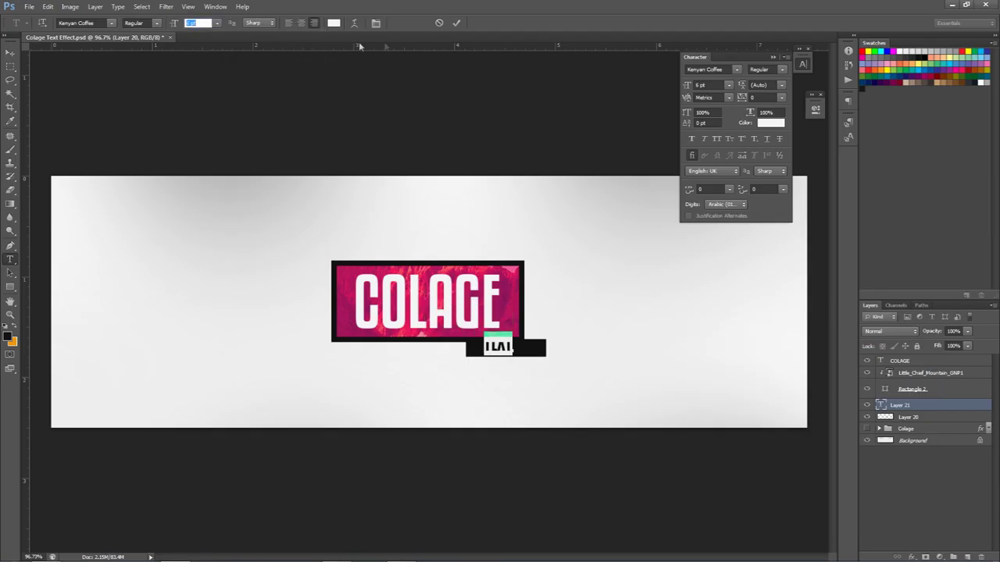
pyautogui.click(456, 23)
# Nudge the text right, hide the new COLAGE layers and show the reference Colage group
pyautogui.click(10, 50)
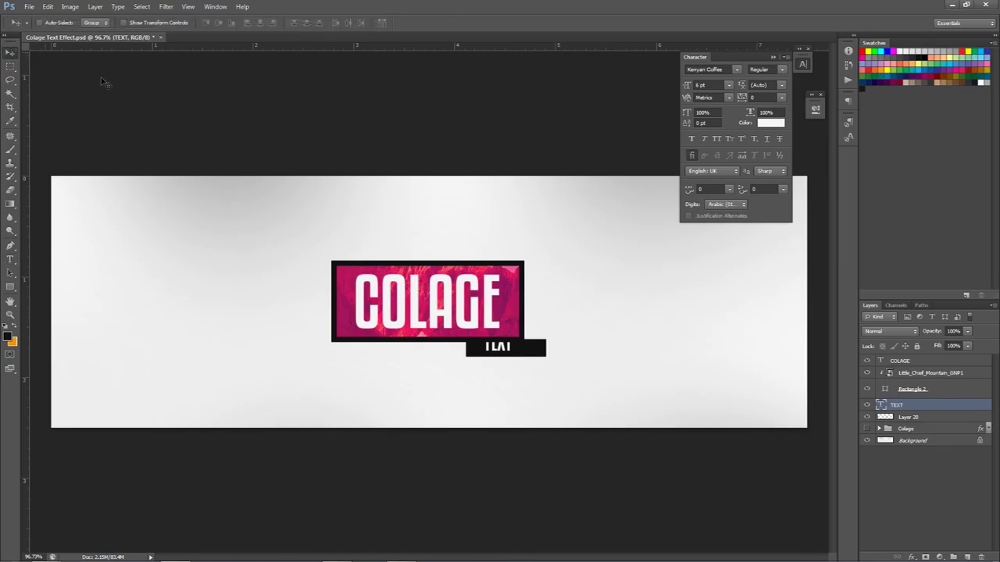
pyautogui.hotkey('shift', 'Right')
pyautogui.hotkey('shift', 'Right')
pyautogui.hotkey('shift', 'Right')
pyautogui.moveTo(867, 360); pyautogui.dragTo(868, 418)
pyautogui.click(866, 428)
pyautogui.scroll(5, 556, 340)
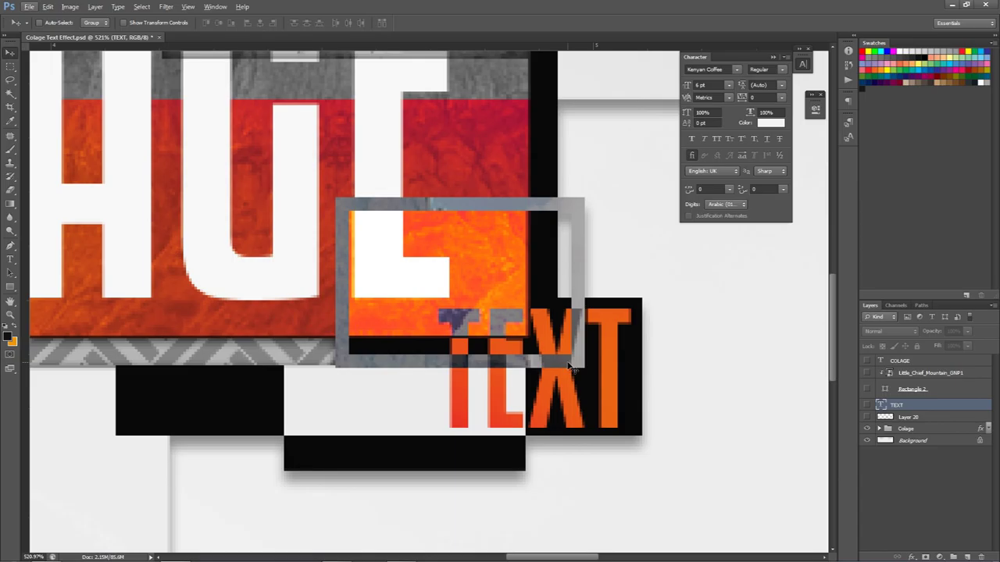
# Hide the Colage reference group and show the pink COLAGE design layers again
pyautogui.scroll(-6, 570, 366)
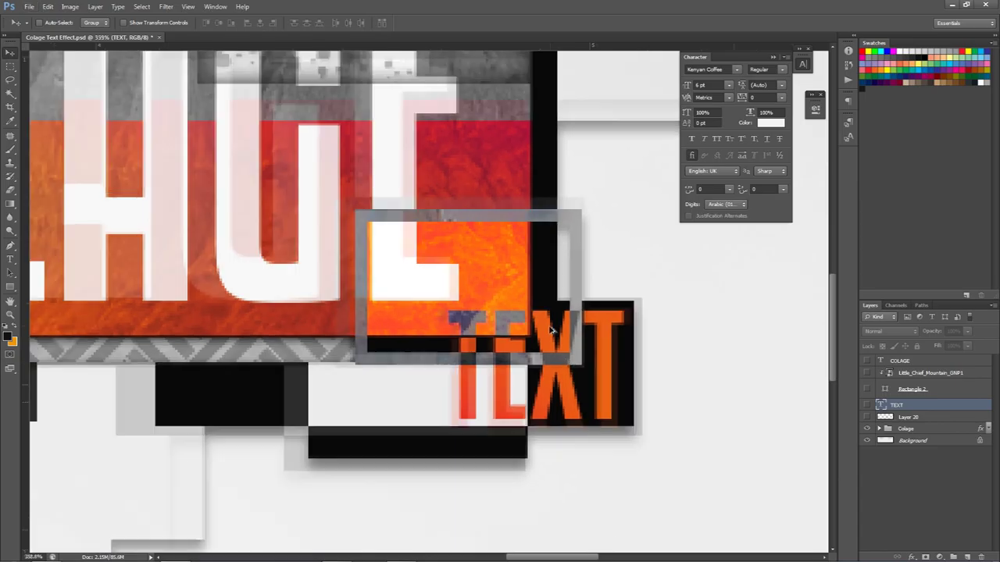
pyautogui.scroll(-1, 569, 317)
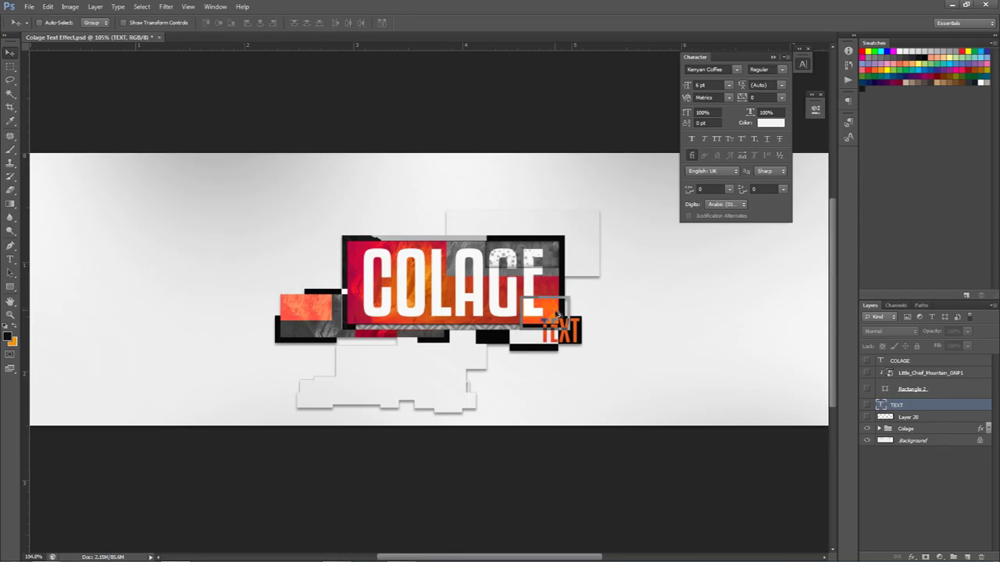
pyautogui.click(866, 429)
pyautogui.moveTo(867, 405); pyautogui.dragTo(867, 360)
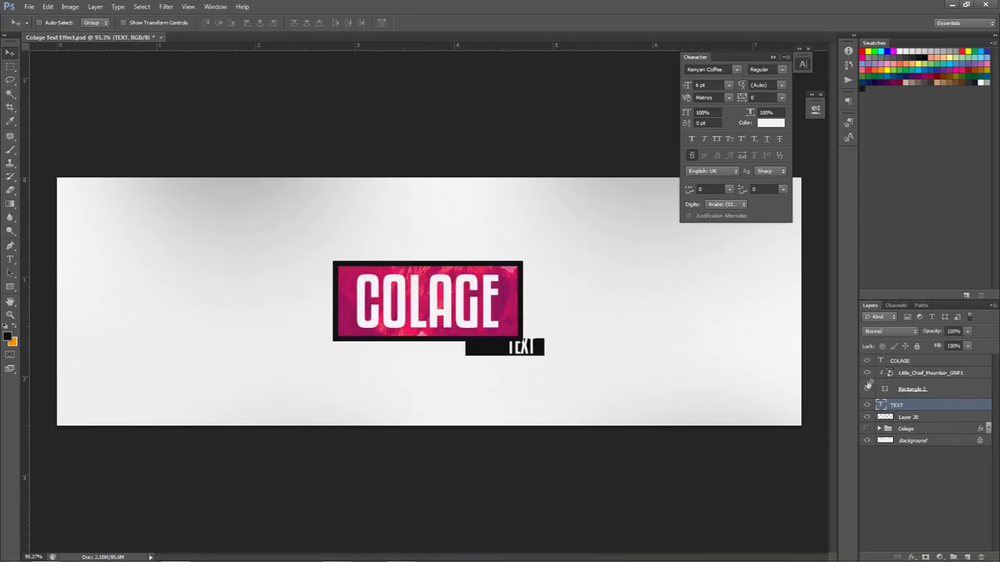
pyautogui.scroll(4, 525, 346)
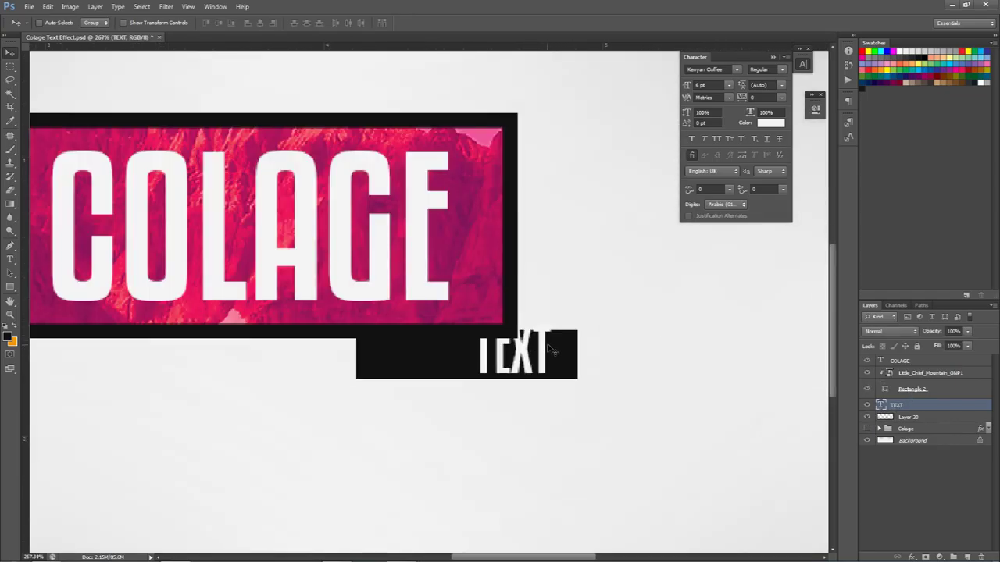
# Briefly show the Colage group to compare, hide it, and select the TEXT layer
pyautogui.hotkey('alt', '.')
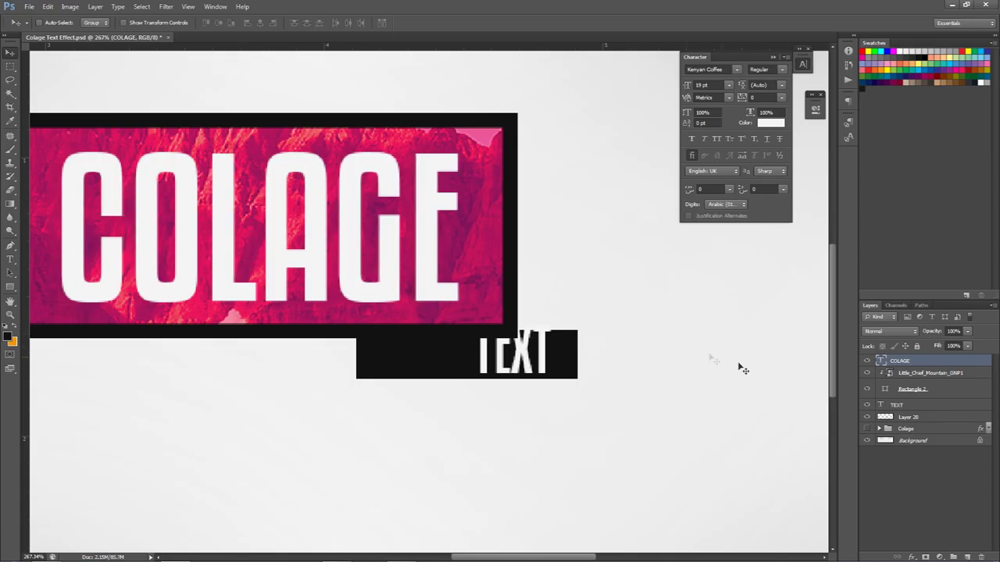
pyautogui.click(867, 429)
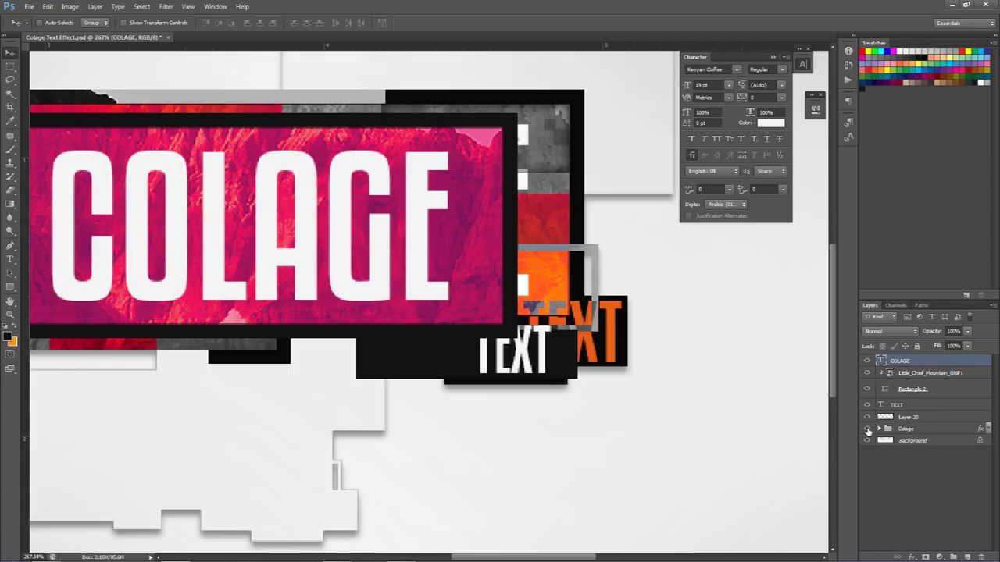
pyautogui.click(867, 429)
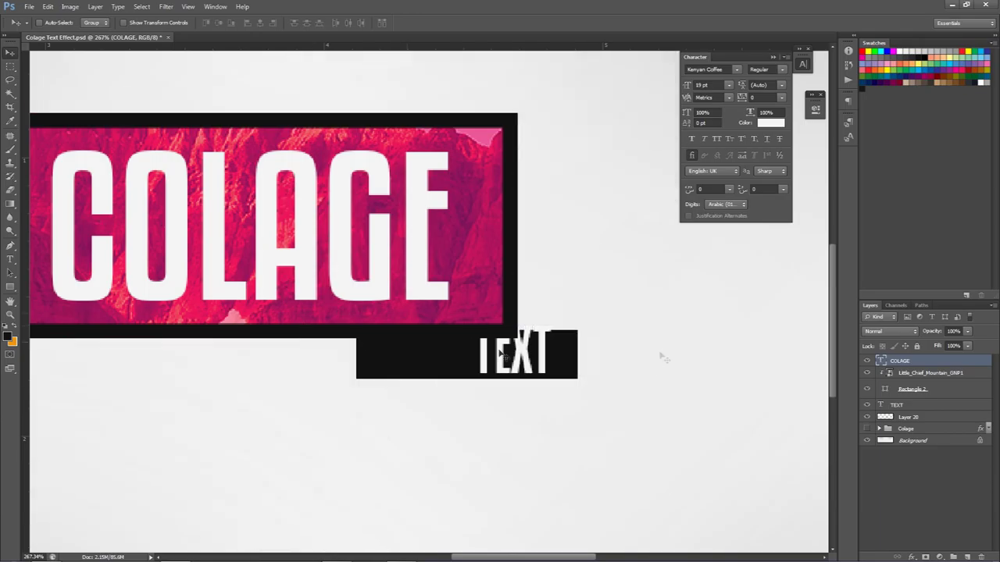
pyautogui.click(897, 405)
# Resize the TEXT label to 5 pt, then 6 pt, repositioning it on the bar
pyautogui.moveTo(598, 309); pyautogui.dragTo(607, 313)
pyautogui.click(705, 84)
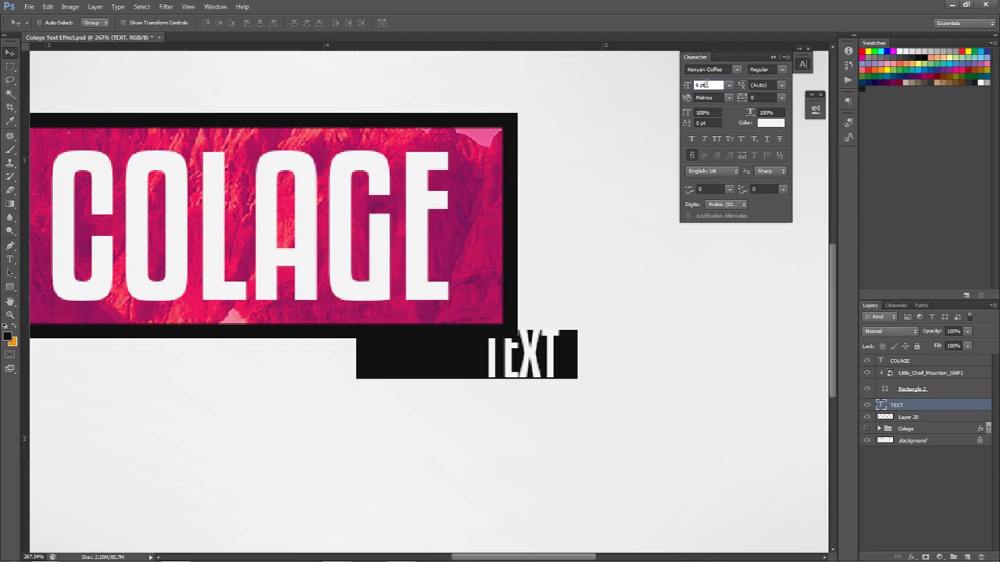
pyautogui.write('5')
pyautogui.press('Return')
pyautogui.moveTo(565, 285); pyautogui.dragTo(535, 279)
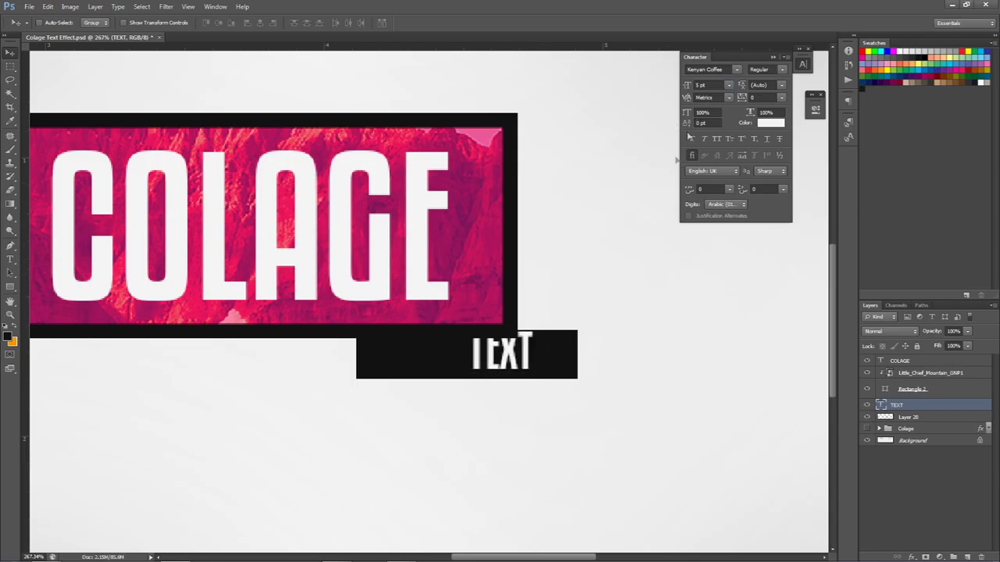
pyautogui.click(713, 85)
pyautogui.write('6')
pyautogui.press('Return')
pyautogui.moveTo(581, 287)
pyautogui.mouseDown()
pyautogui.moveTo(592, 301)
pyautogui.moveTo(558, 298)
pyautogui.moveTo(574, 300)
pyautogui.mouseUp()
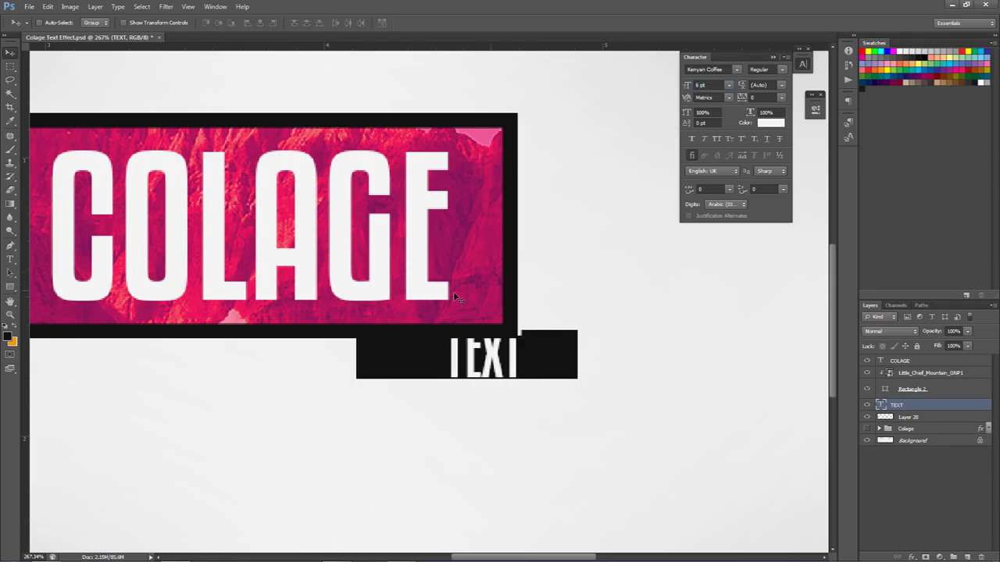
# Shift the TEXT letters left and move the black bar layer up and left
pyautogui.scroll(-2, 468, 366)
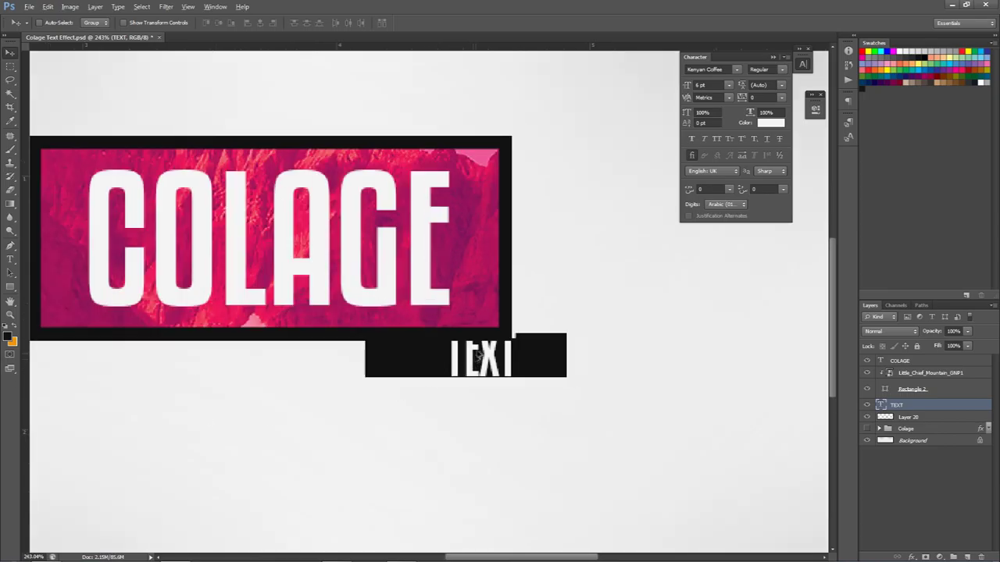
pyautogui.scroll(1, 485, 349)
pyautogui.scroll(3, 484, 350)
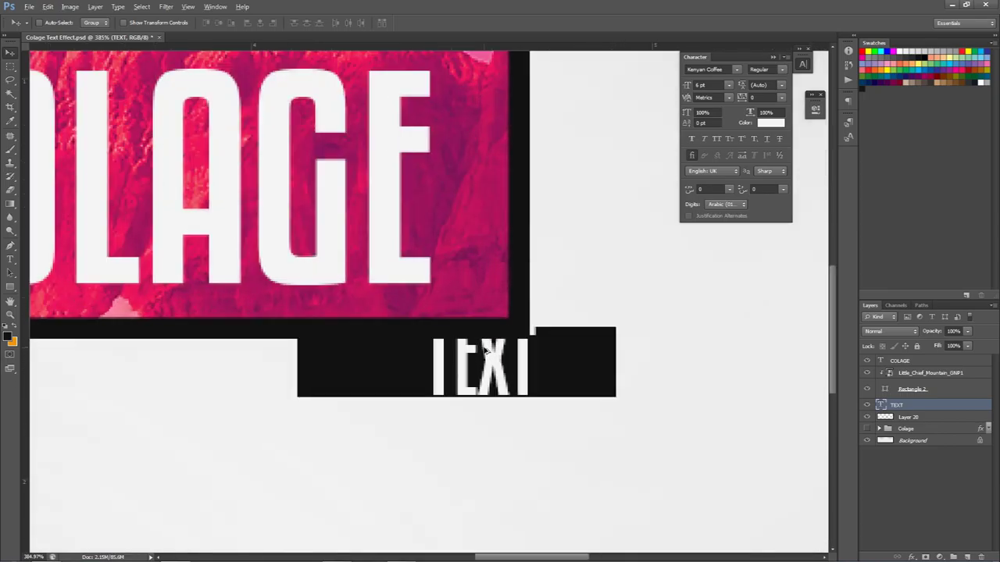
pyautogui.scroll(2, 484, 350)
pyautogui.moveTo(471, 344); pyautogui.dragTo(447, 335)
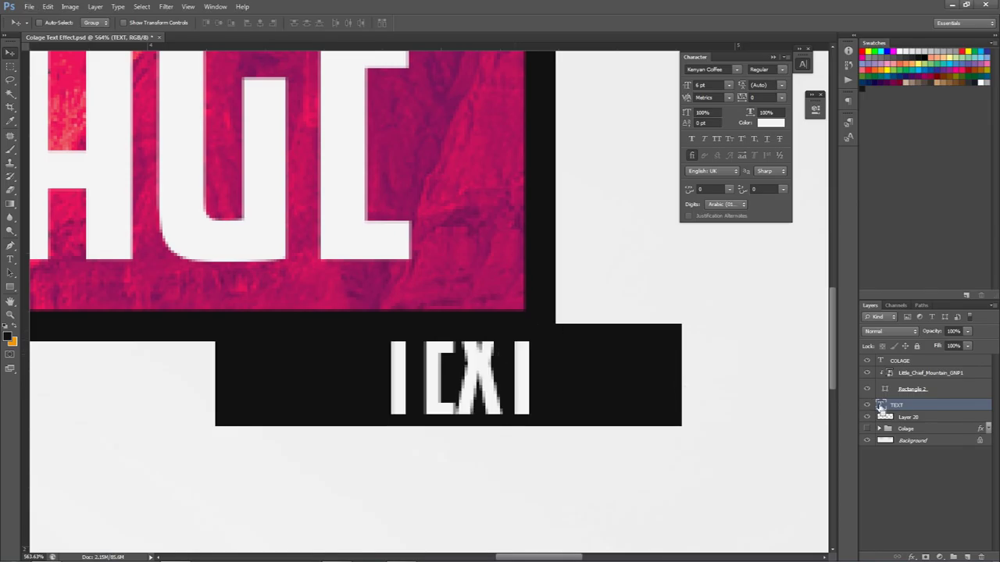
pyautogui.moveTo(532, 358); pyautogui.dragTo(506, 358)
pyautogui.click(907, 417)
pyautogui.moveTo(610, 393); pyautogui.dragTo(560, 359)
# Move the TEXT layer to the top of the stack and nudge the label into place
pyautogui.click(881, 405)
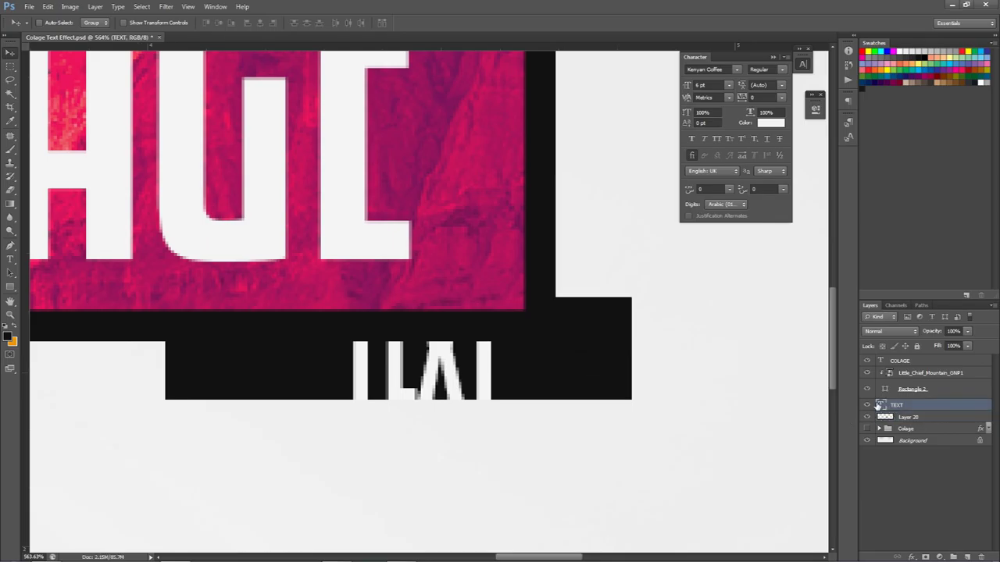
pyautogui.moveTo(909, 406); pyautogui.dragTo(926, 351)
pyautogui.moveTo(486, 364); pyautogui.dragTo(506, 346)
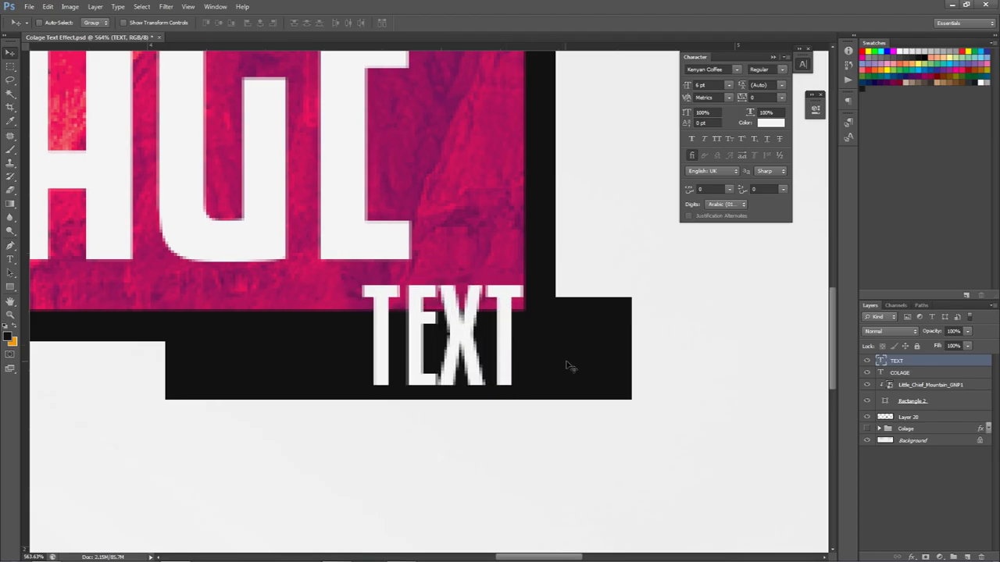
pyautogui.press('Right')
pyautogui.press('Down')
pyautogui.press('Up')
pyautogui.press('Down')
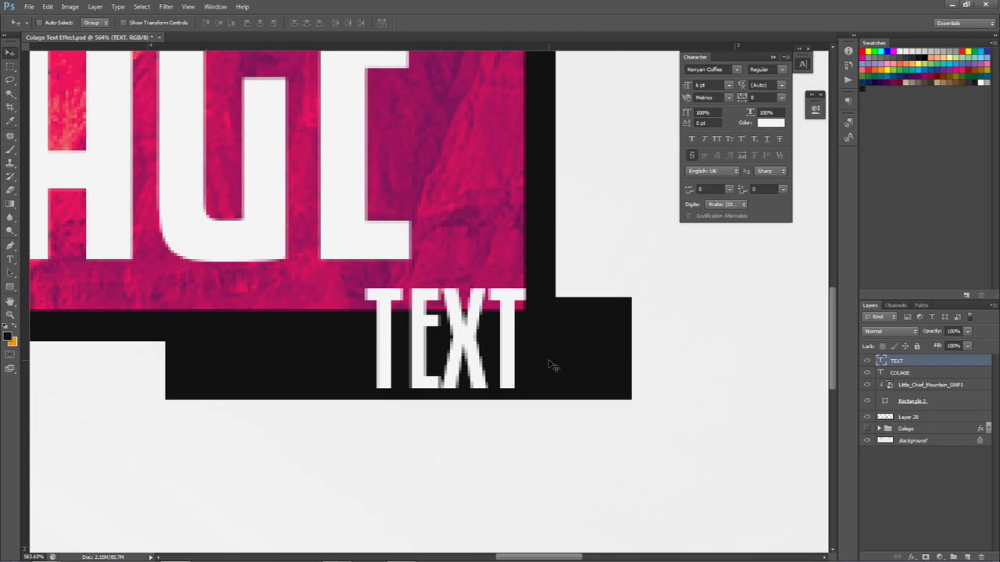
# Rasterize the TEXT type layer, then select the mountain photo layer
pyautogui.rightClick(912, 365)
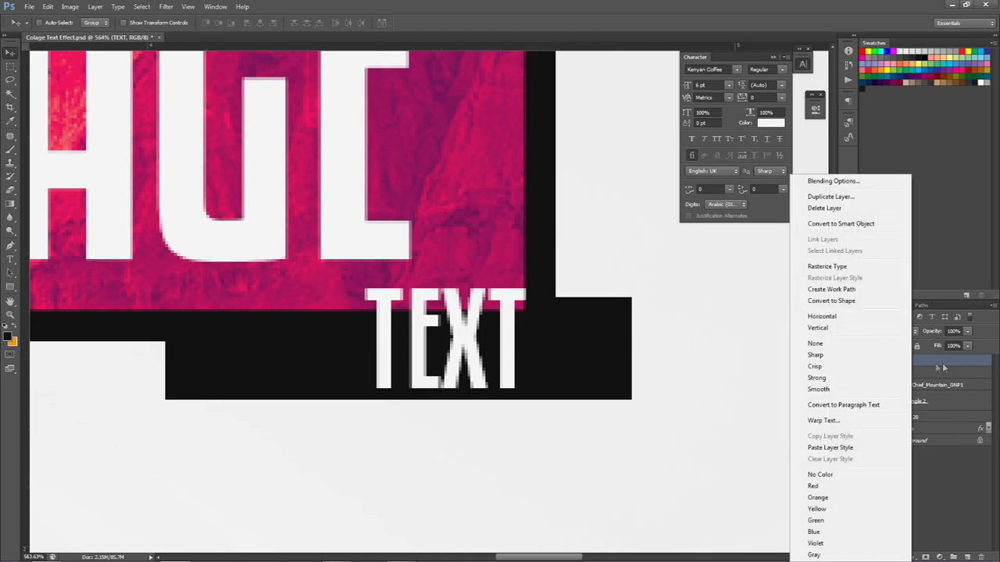
pyautogui.click(833, 267)
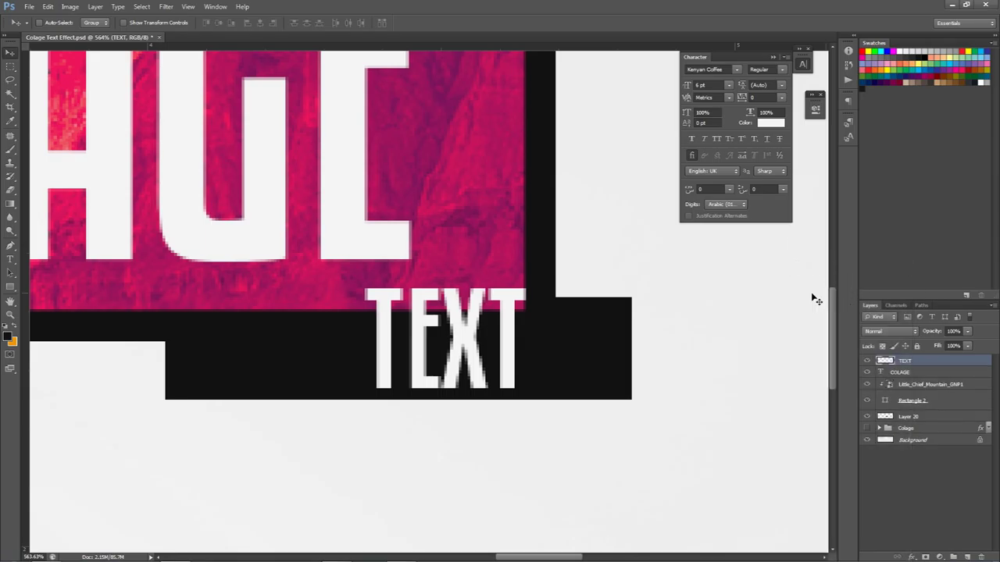
pyautogui.scroll(-3, 562, 328)
pyautogui.scroll(3, 477, 312)
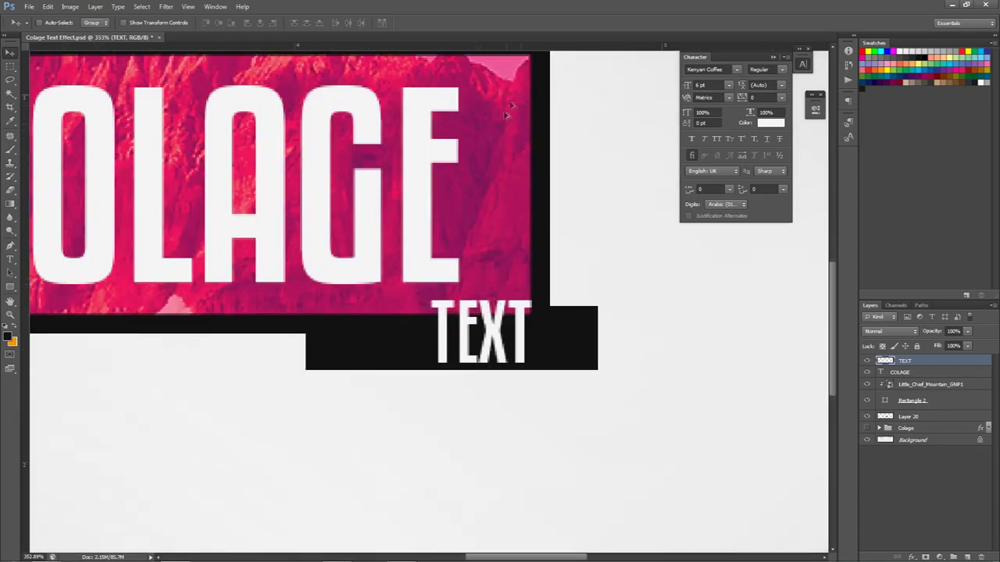
pyautogui.scroll(-1, 512, 106)
pyautogui.scroll(-2, 313, 284)
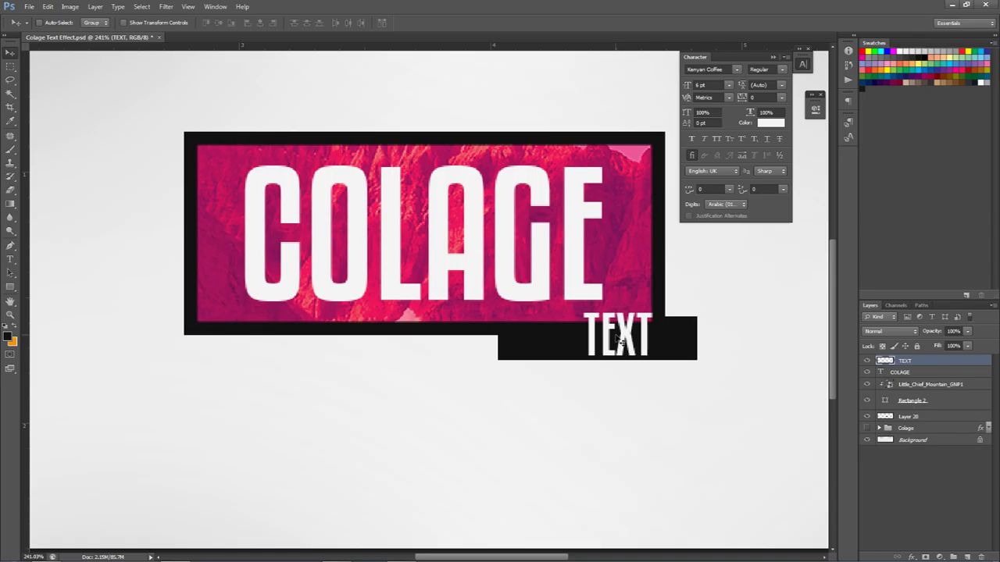
pyautogui.click(885, 386)
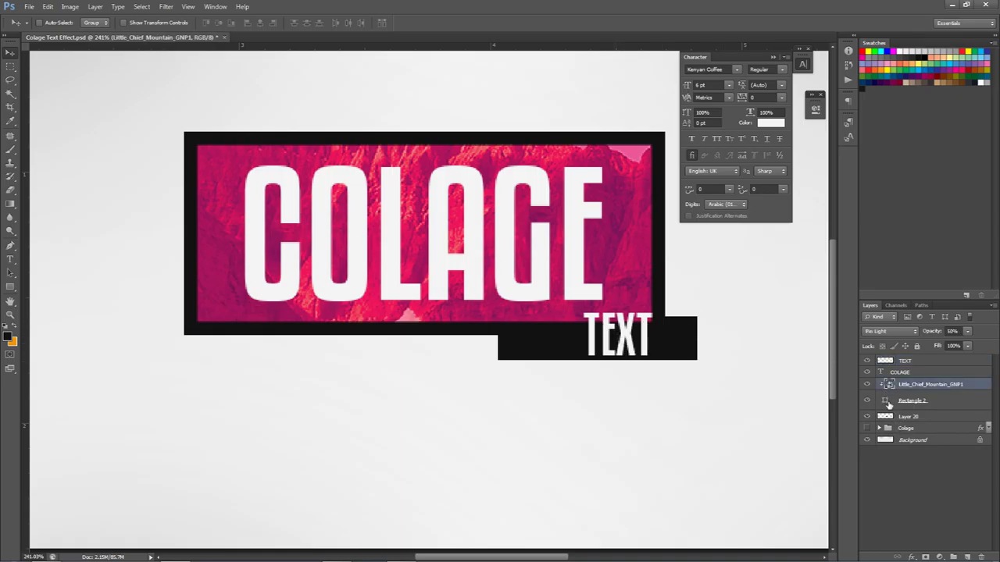
# Check Rectangle 2's fill colour and try a Magic Wand selection, dismissing the fill-layer error
pyautogui.doubleClick(885, 400)
pyautogui.click(910, 384)
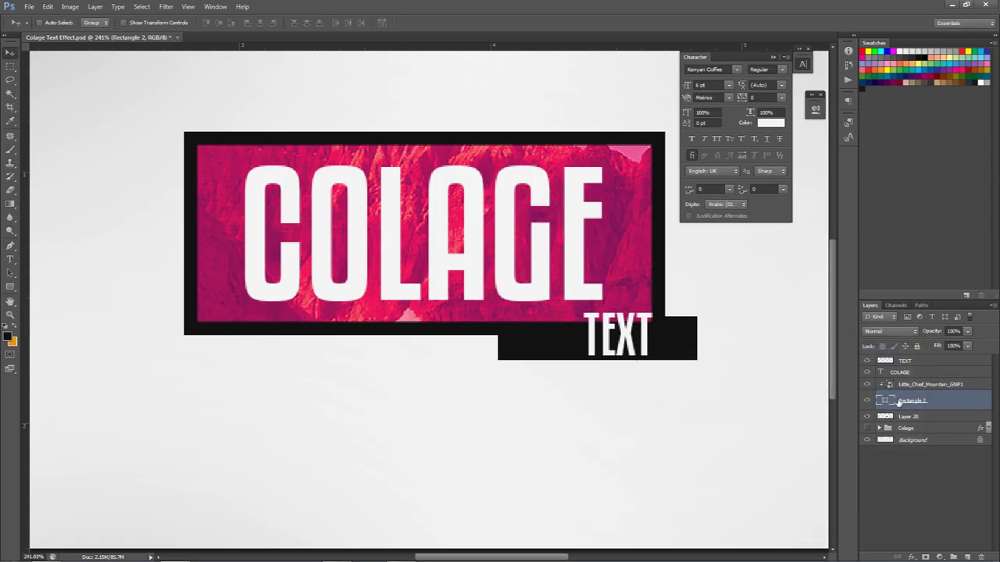
pyautogui.press('w')
pyautogui.moveTo(10, 94); pyautogui.dragTo(60, 103)
pyautogui.click(234, 160)
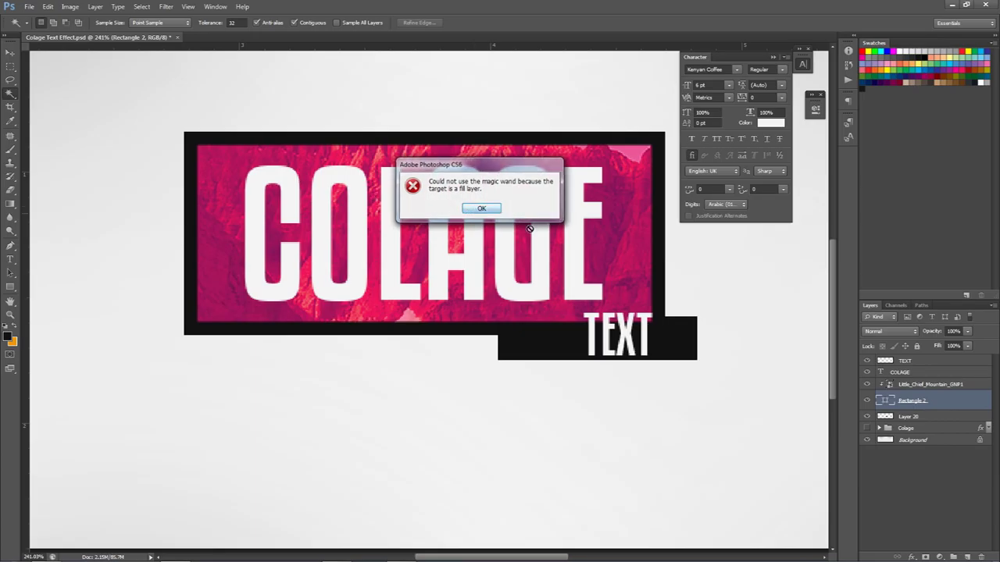
pyautogui.click(478, 209)
pyautogui.click(908, 386)
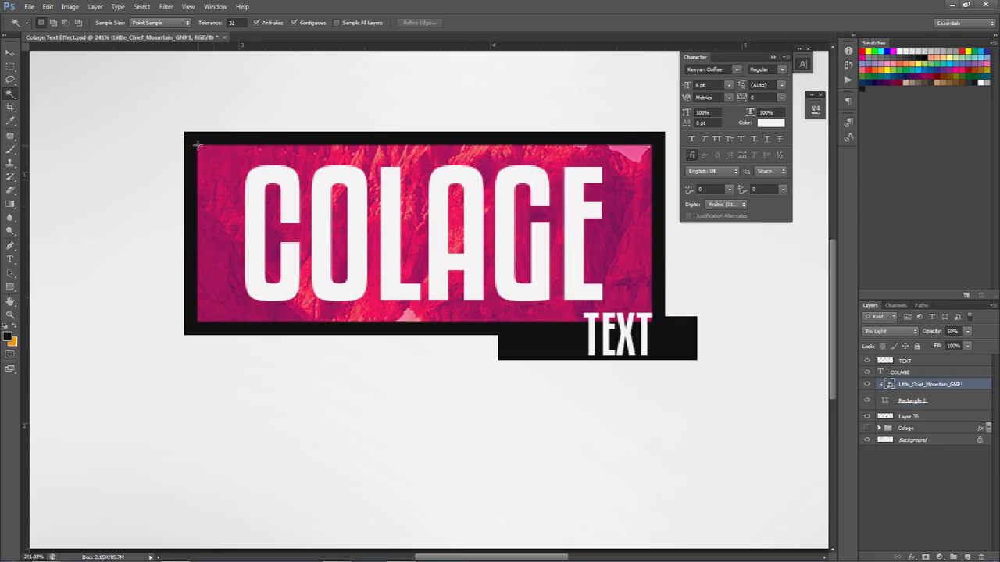
# Duplicate the Rectangle 2 layer and add a new empty layer above COLAGE
pyautogui.rightClick(910, 401)
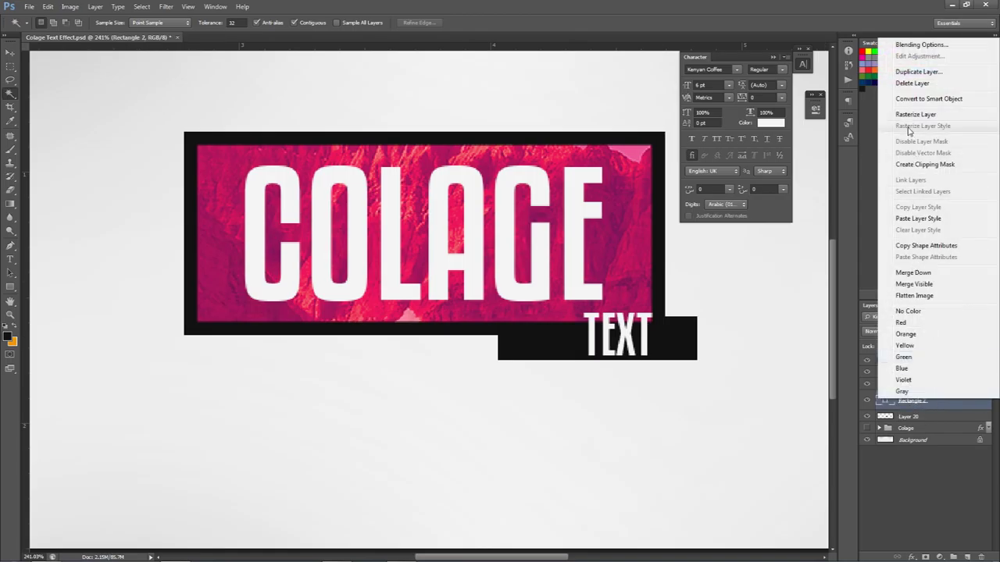
pyautogui.click(918, 71)
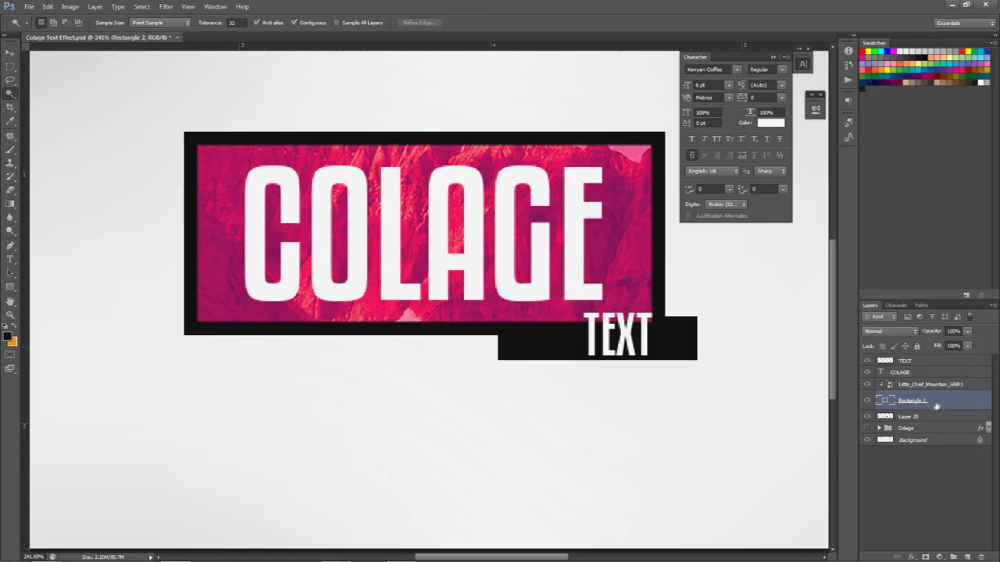
pyautogui.moveTo(916, 417); pyautogui.dragTo(906, 346)
pyautogui.click(935, 372)
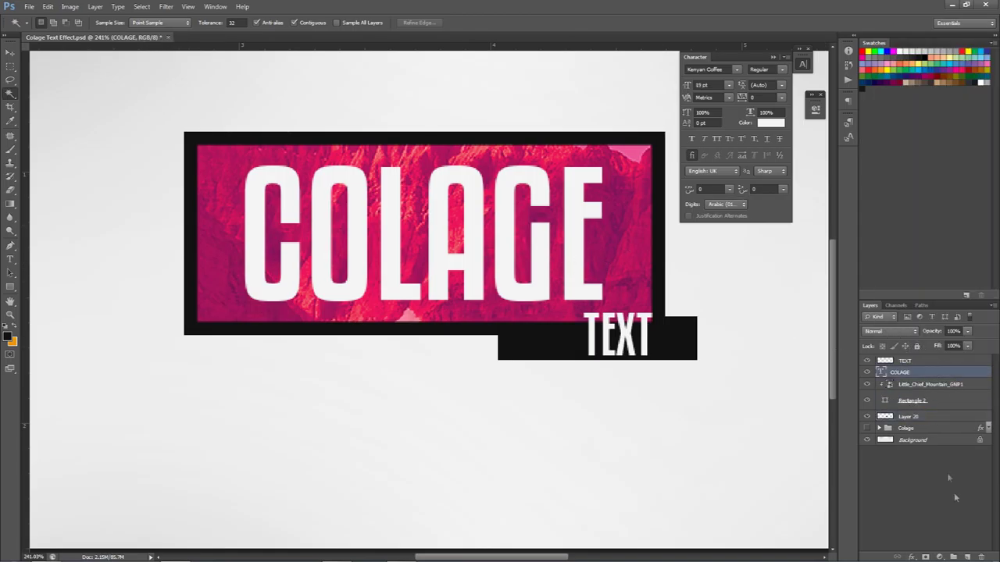
pyautogui.click(967, 558)
# Fill a rectangular selection covering the pink panel with orange, then deselect
pyautogui.press('m')
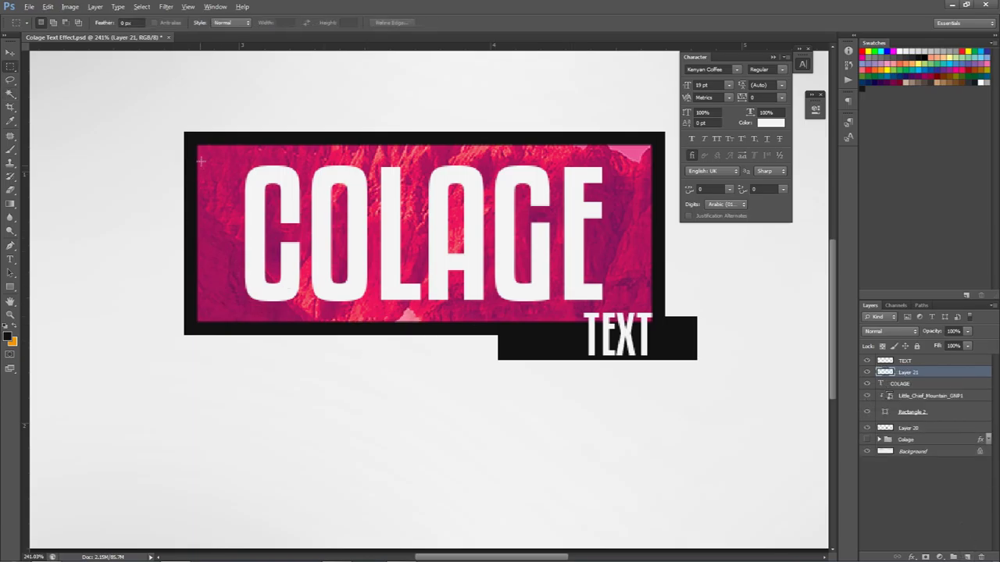
pyautogui.scroll(2, 200, 153)
pyautogui.moveTo(226, 140); pyautogui.dragTo(655, 352)
pyautogui.moveTo(653, 353); pyautogui.dragTo(653, 351)
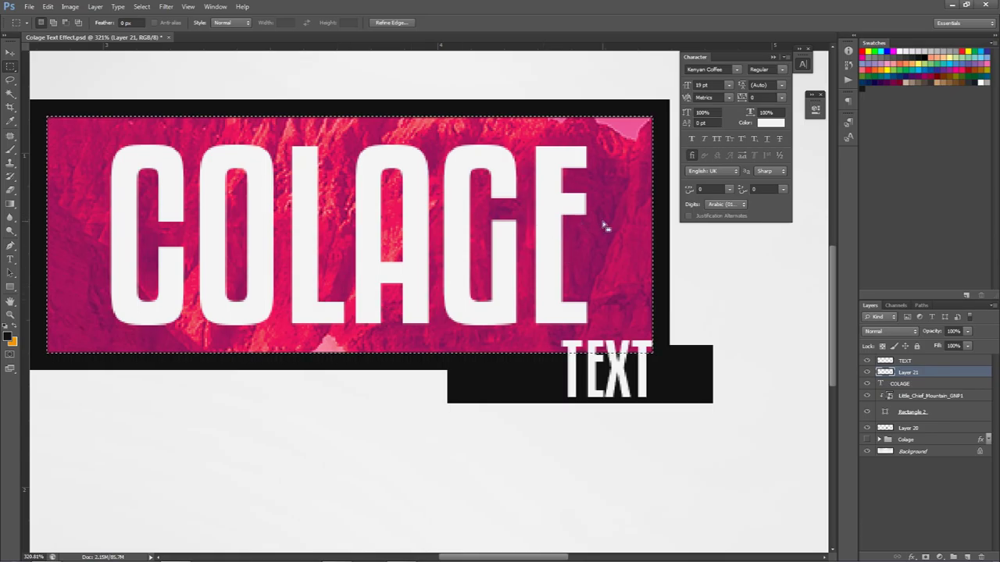
pyautogui.hotkey('ctrl', 'BackSpace')
pyautogui.press('v')
pyautogui.hotkey('ctrl', 'd')
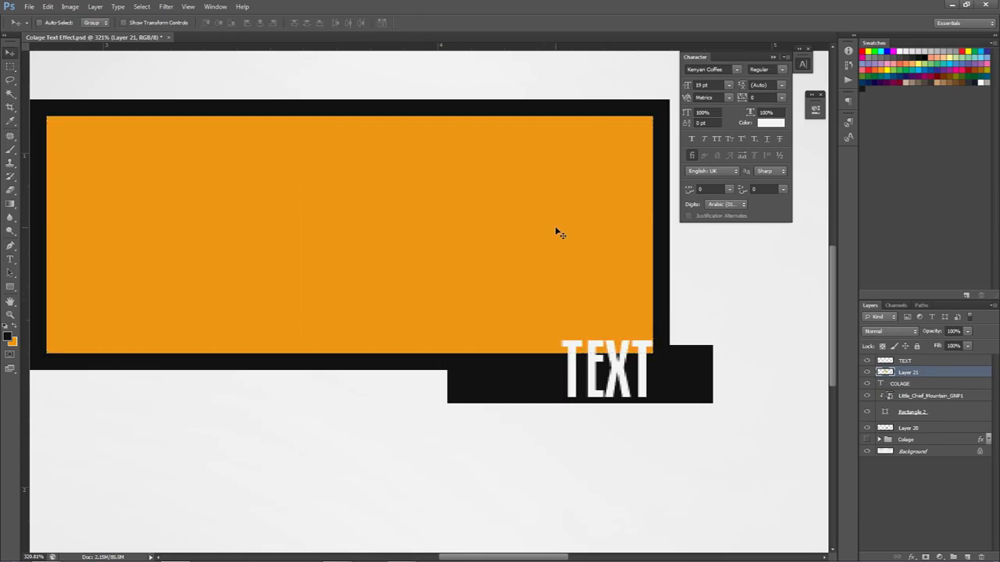
# Rename the orange layer FILL COLOR INSIDE BOX, hide it and load its selection
pyautogui.doubleClick(908, 373)
pyautogui.write('R')
pyautogui.write('ILL COLOR INSIDE BOX')
pyautogui.press('Return')
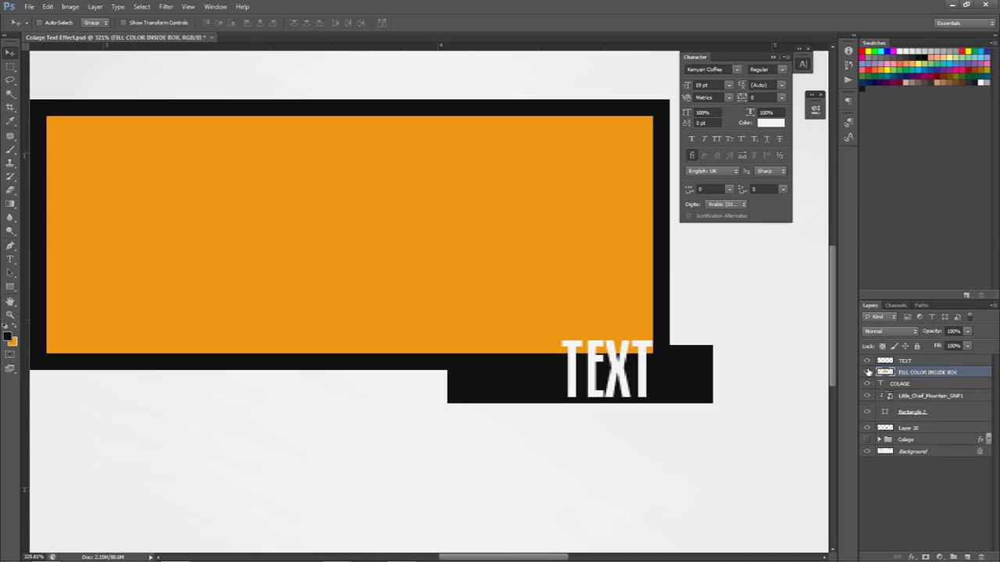
pyautogui.click(867, 373)
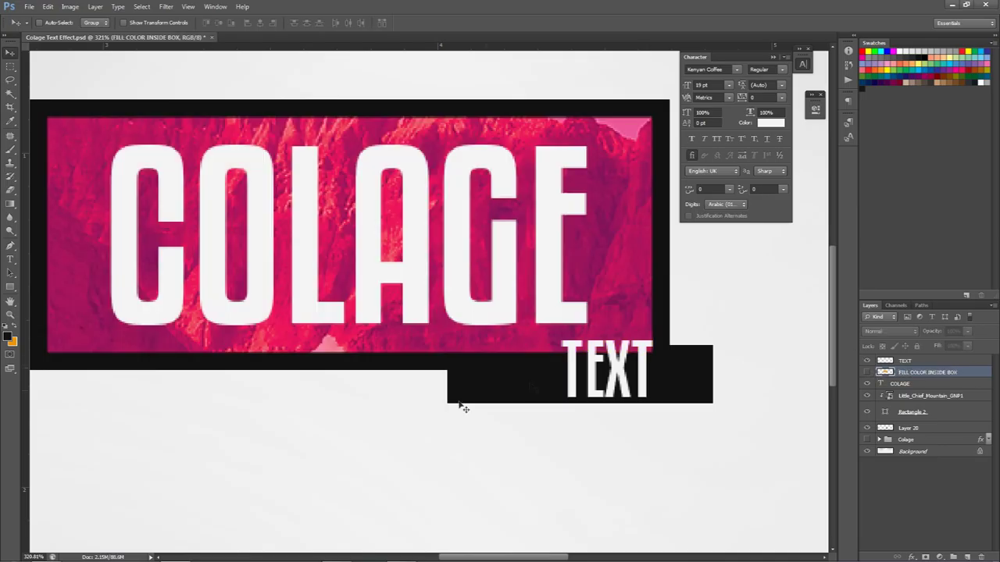
pyautogui.click(867, 373)
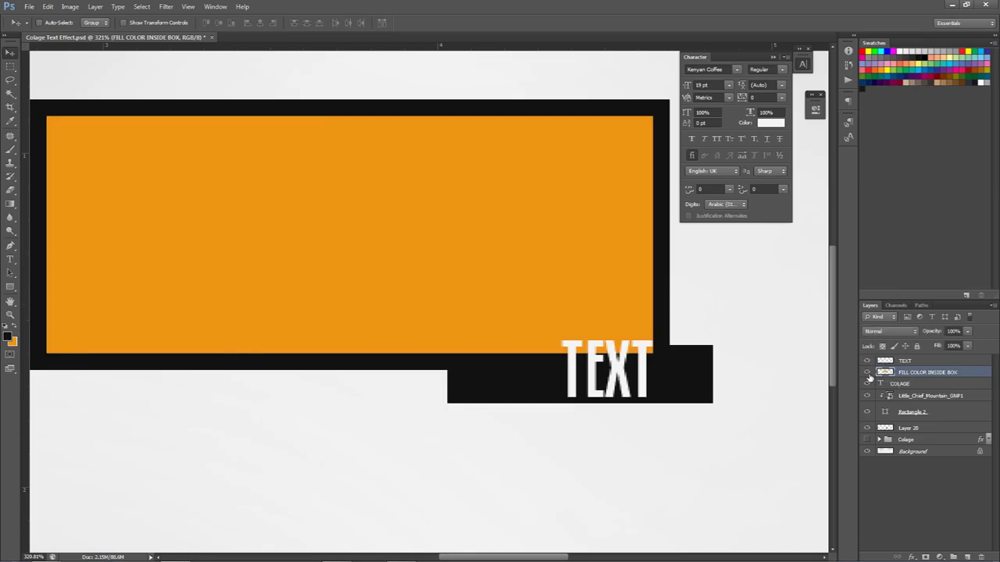
pyautogui.click(867, 373)
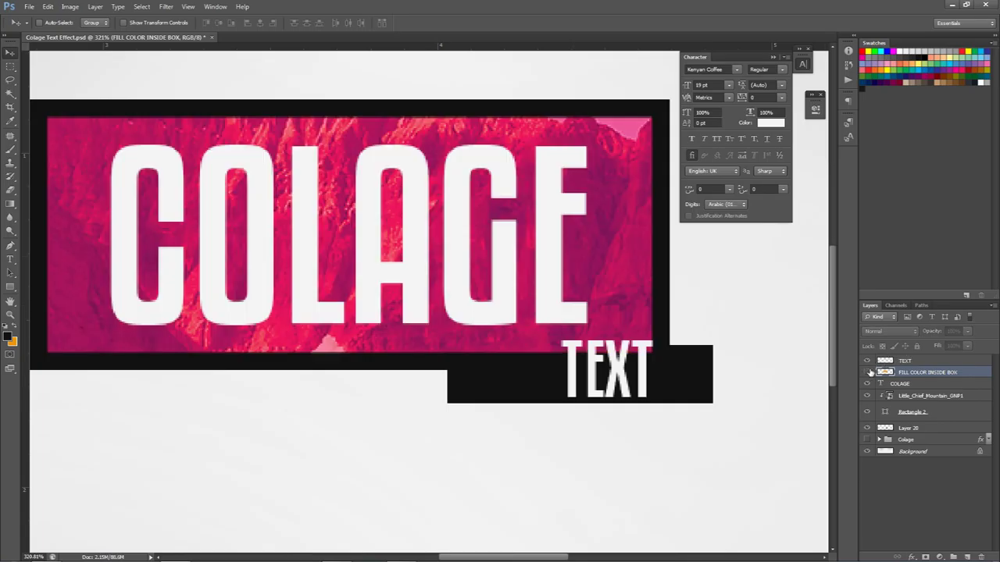
pyautogui.keyDown('ctrl'); pyautogui.click(884, 373); pyautogui.keyUp('ctrl')
# Copy the top part of the TEXT layer to a new layer with Layer Via Copy
pyautogui.click(918, 361)
pyautogui.press('m')
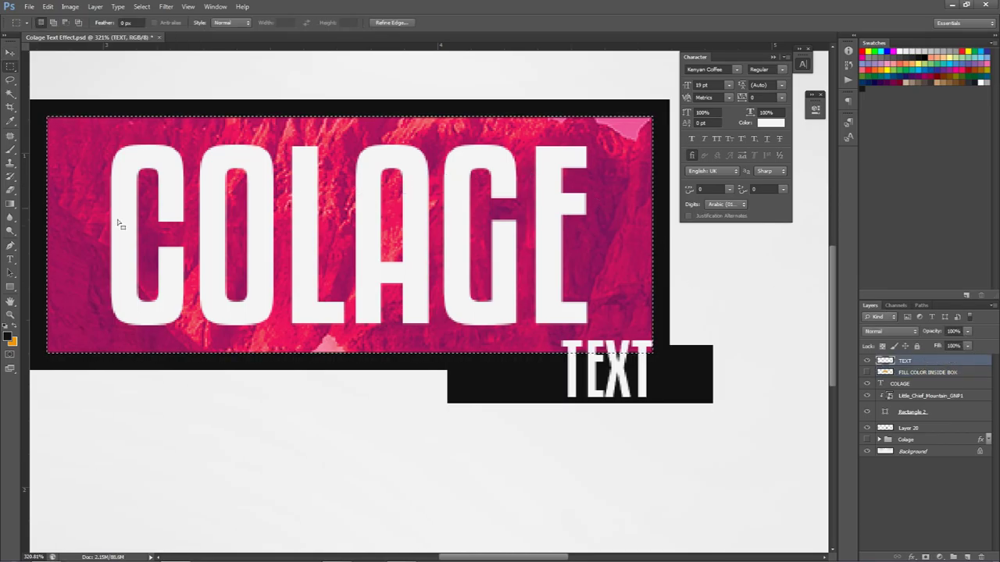
pyautogui.rightClick(9, 68)
pyautogui.click(63, 66)
pyautogui.rightClick(580, 281)
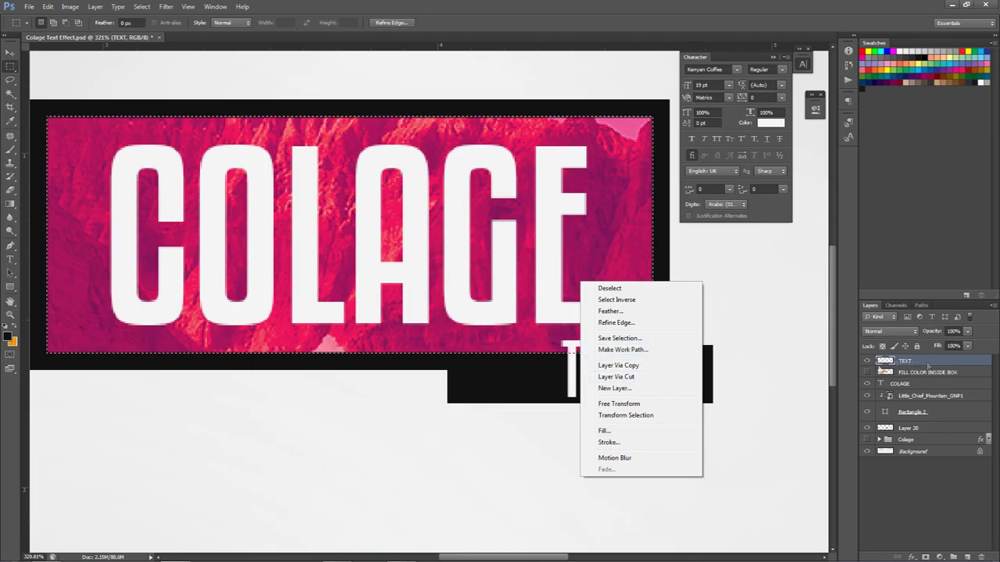
pyautogui.click(617, 365)
# Compare the copied layer's visibility, then rename it TOP OF TEXT
pyautogui.press('v')
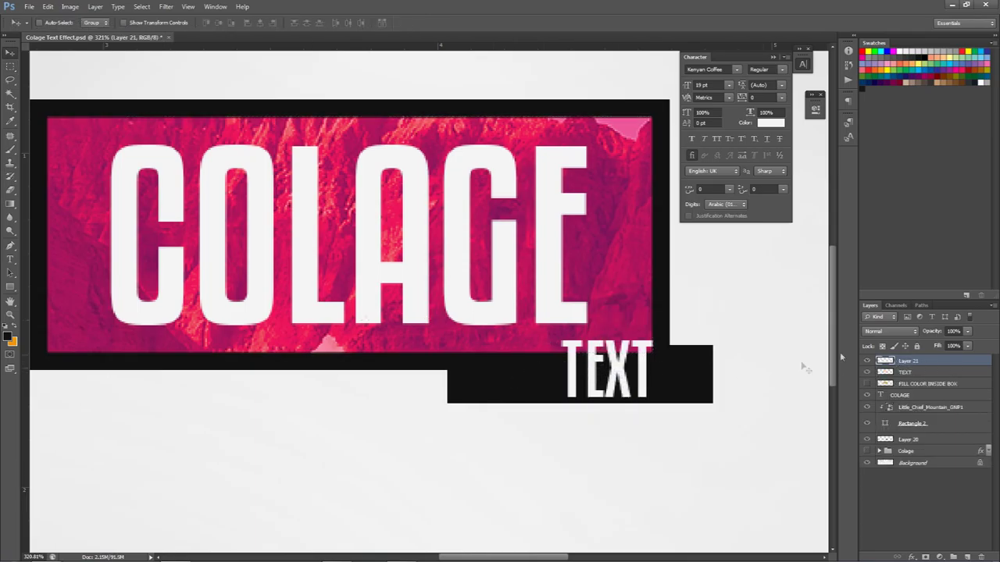
pyautogui.click(866, 361)
pyautogui.click(867, 361)
pyautogui.click(867, 361)
pyautogui.click(867, 361)
pyautogui.click(866, 362)
pyautogui.click(867, 363)
pyautogui.doubleClick(907, 362)
pyautogui.write('TOP OF TEXT')
pyautogui.press('Return')
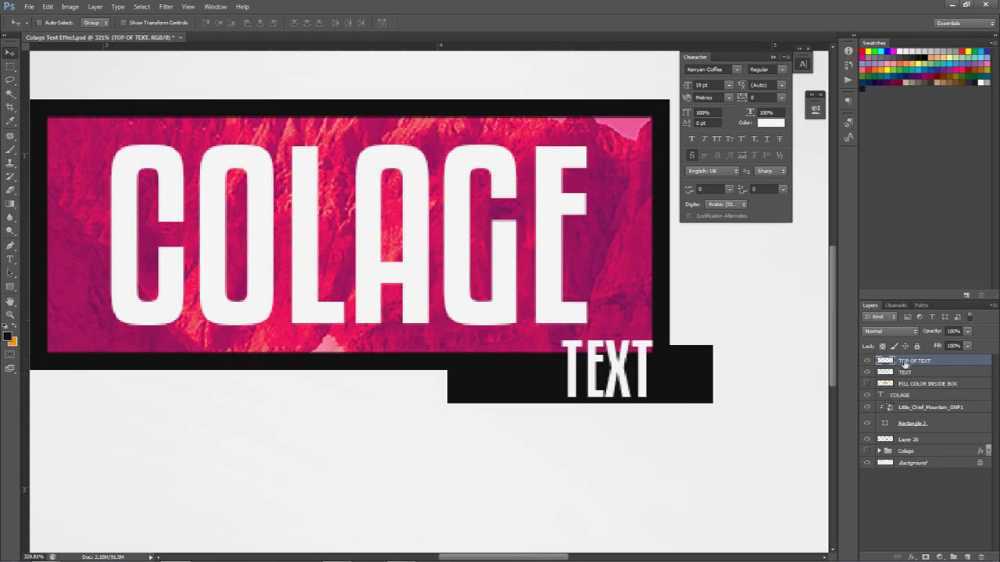
# Set the TOP OF TEXT layer's blend mode to Overlay
pyautogui.click(903, 331)
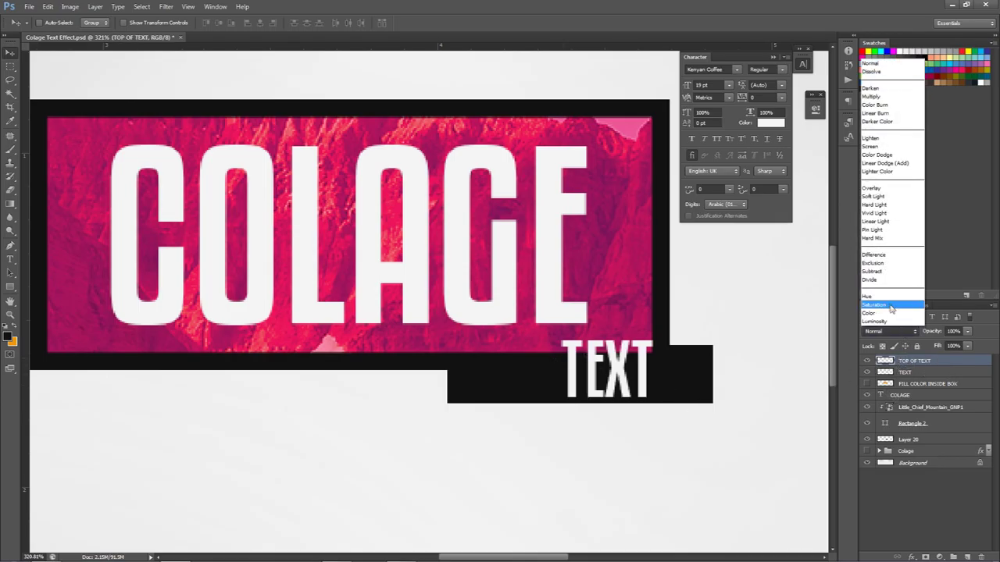
pyautogui.click(872, 189)
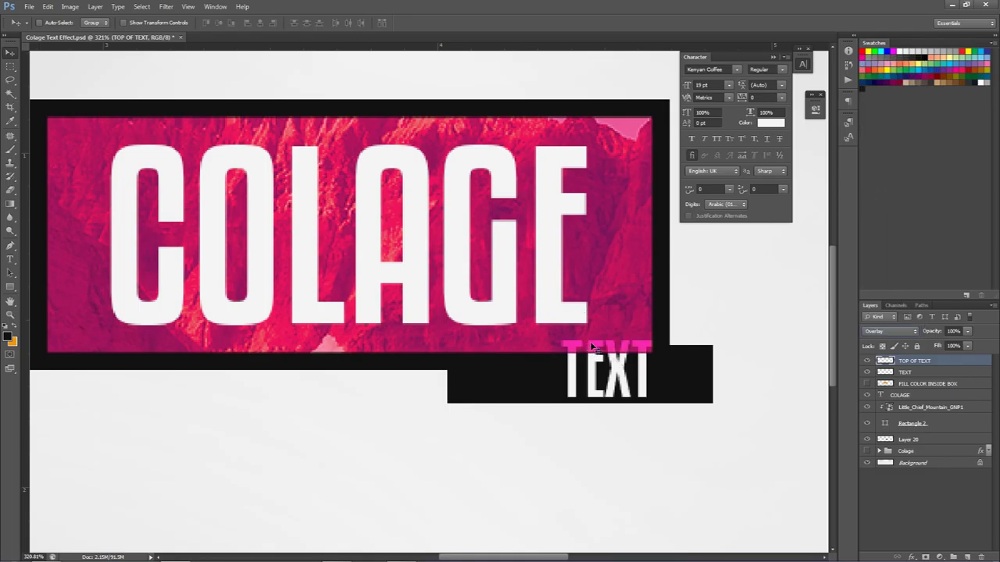
pyautogui.scroll(-11, 880, 333)
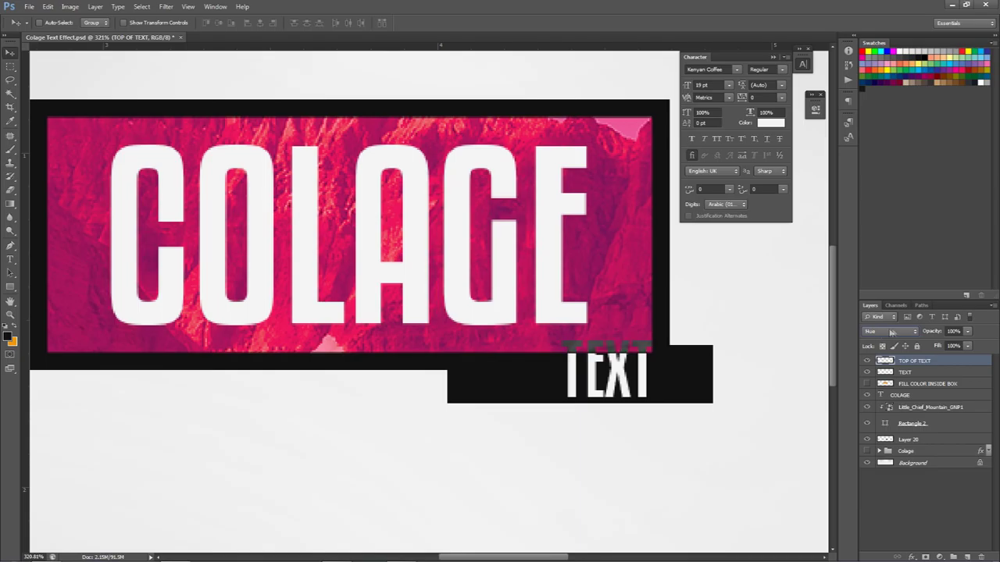
pyautogui.scroll(1, 882, 334)
pyautogui.scroll(3, 882, 333)
pyautogui.scroll(1, 836, 342)
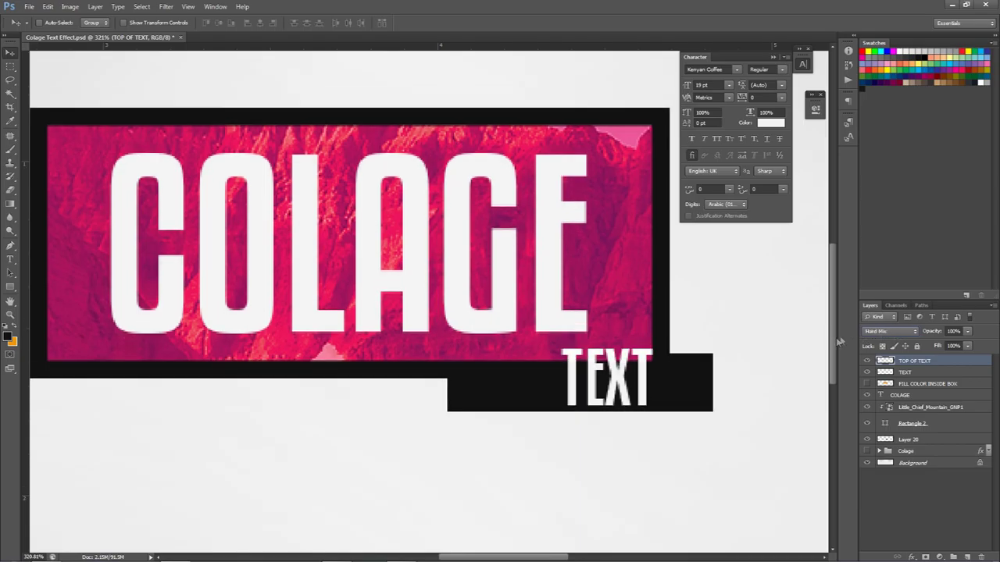
pyautogui.scroll(6, 878, 334)
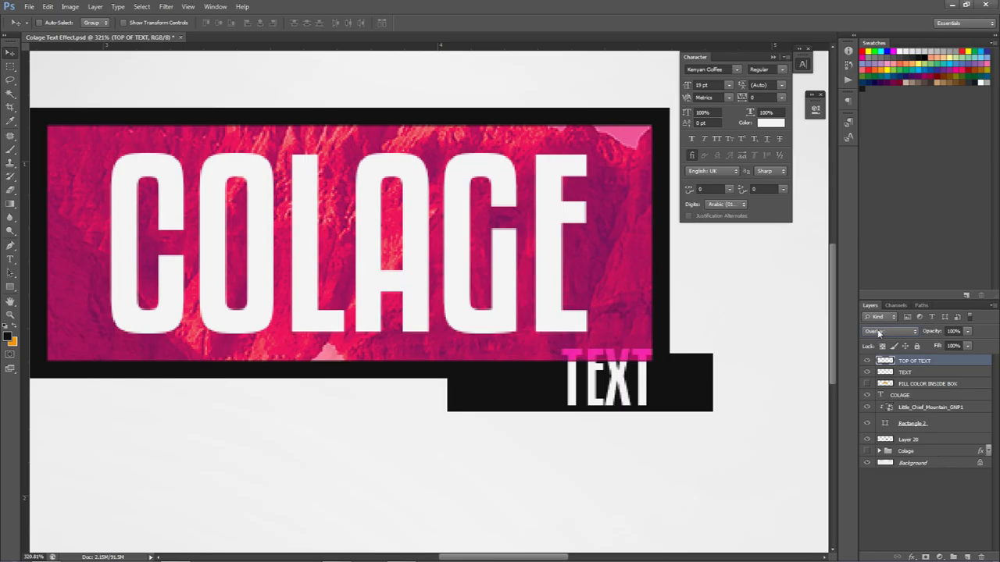
pyautogui.scroll(1, 885, 332)
pyautogui.scroll(-4, 698, 315)
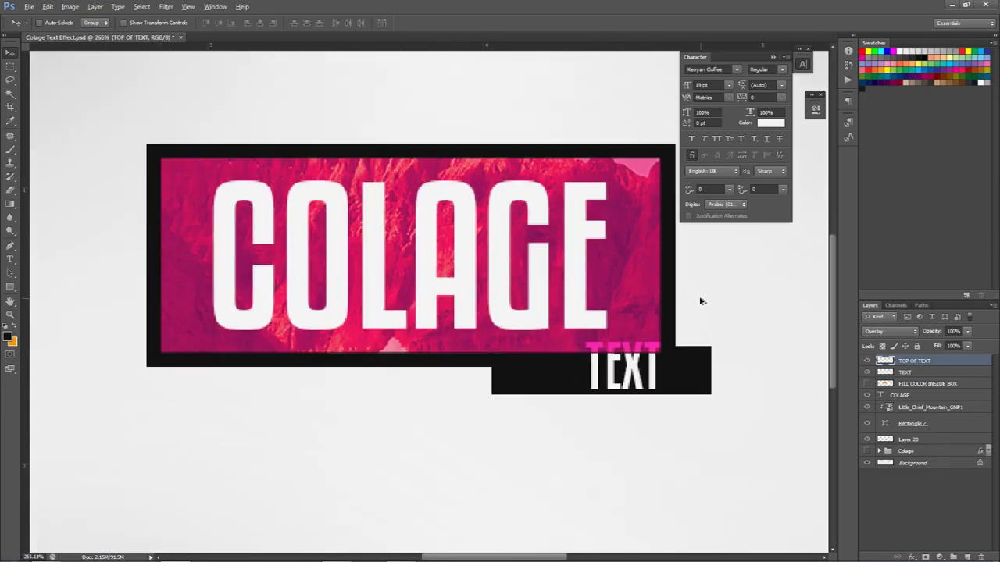
pyautogui.scroll(-2, 698, 315)
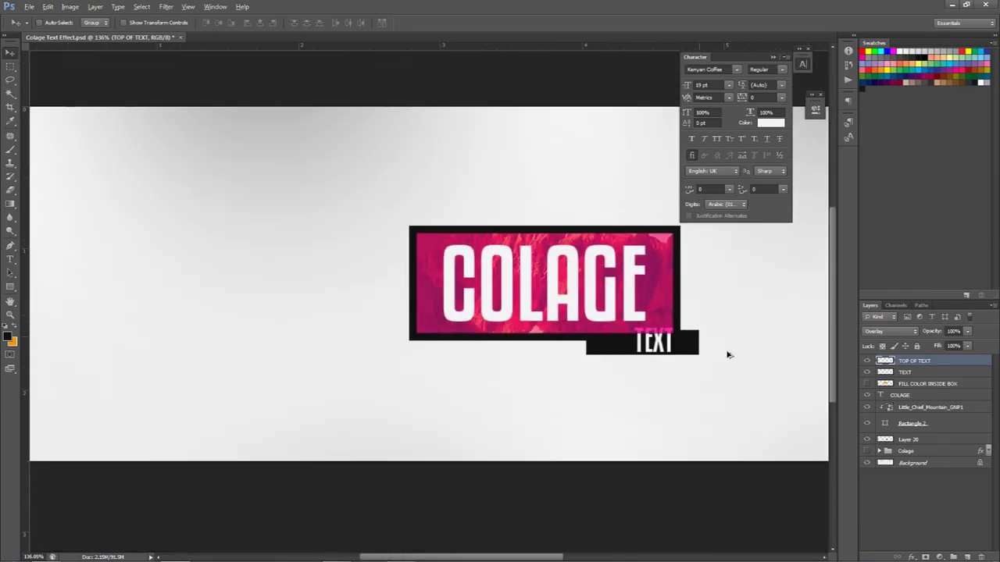
# Hide the pink panel layers and show the Colage reference group to inspect it
pyautogui.click(866, 361)
pyautogui.moveTo(866, 365); pyautogui.dragTo(867, 443)
pyautogui.click(867, 451)
pyautogui.click(867, 396)
pyautogui.click(866, 407)
pyautogui.moveTo(757, 346); pyautogui.dragTo(660, 340)
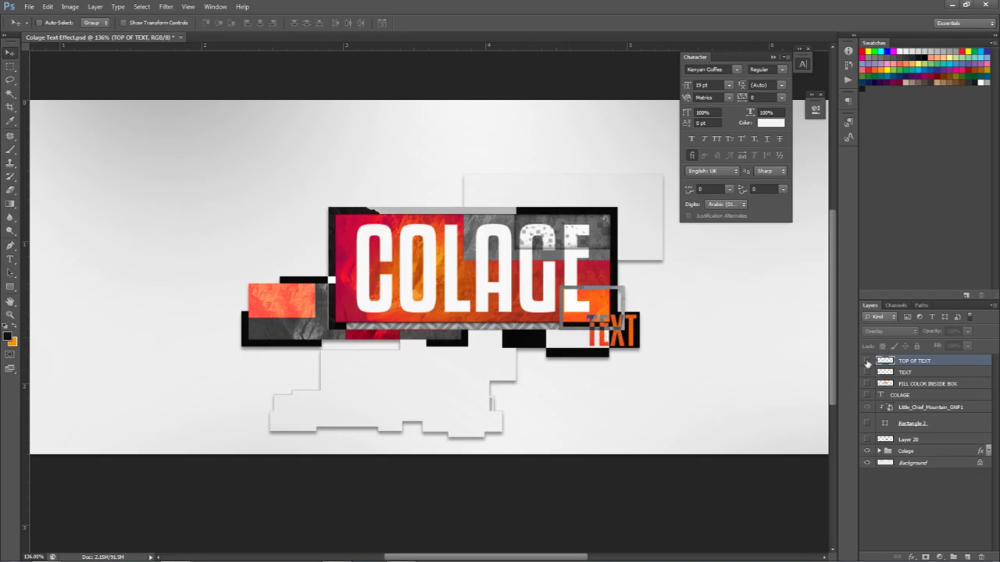
# Hide the reference collage, restore the pink panel, and add a new empty layer
pyautogui.moveTo(867, 449); pyautogui.dragTo(869, 383)
pyautogui.scroll(3, 529, 314)
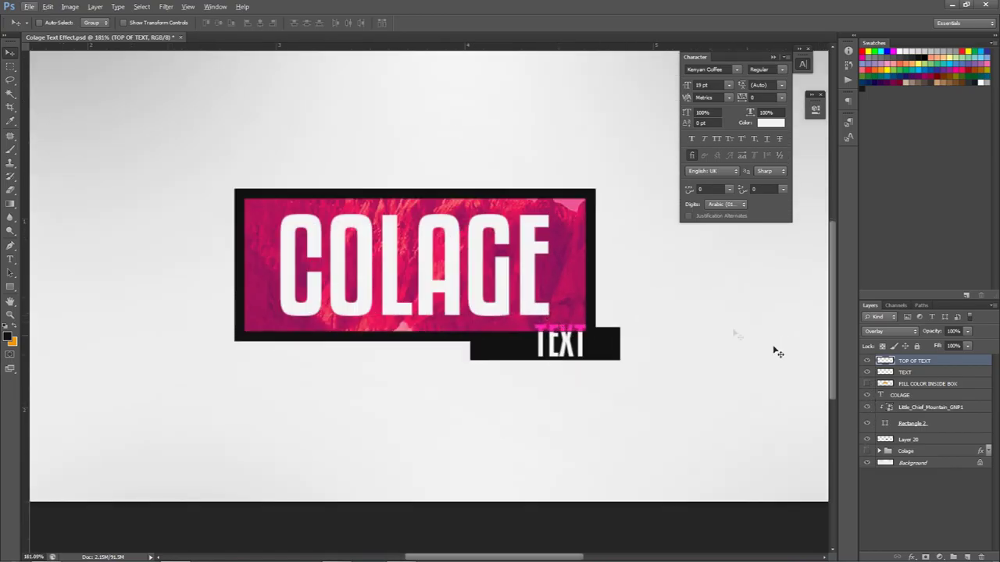
pyautogui.click(967, 557)
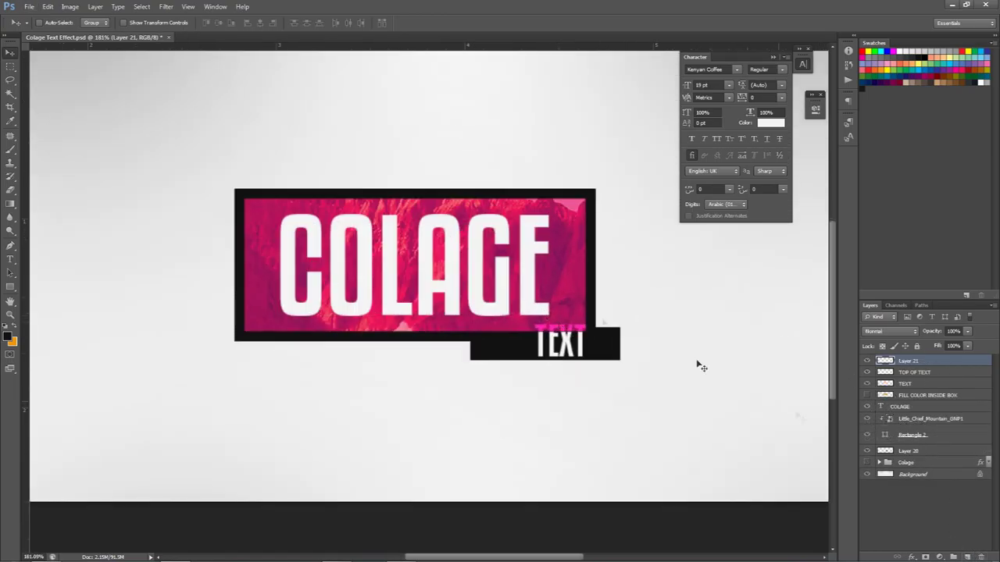
# Stroke a rectangular selection over the TEXT label corner with a black 5 px outline
pyautogui.press('m')
pyautogui.moveTo(497, 278); pyautogui.dragTo(610, 342)
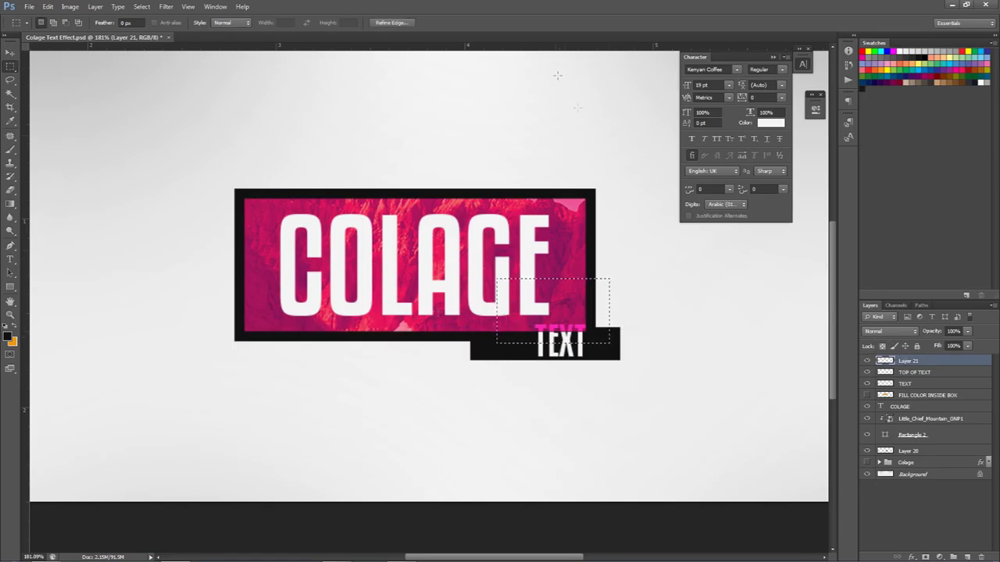
pyautogui.rightClick(11, 68)
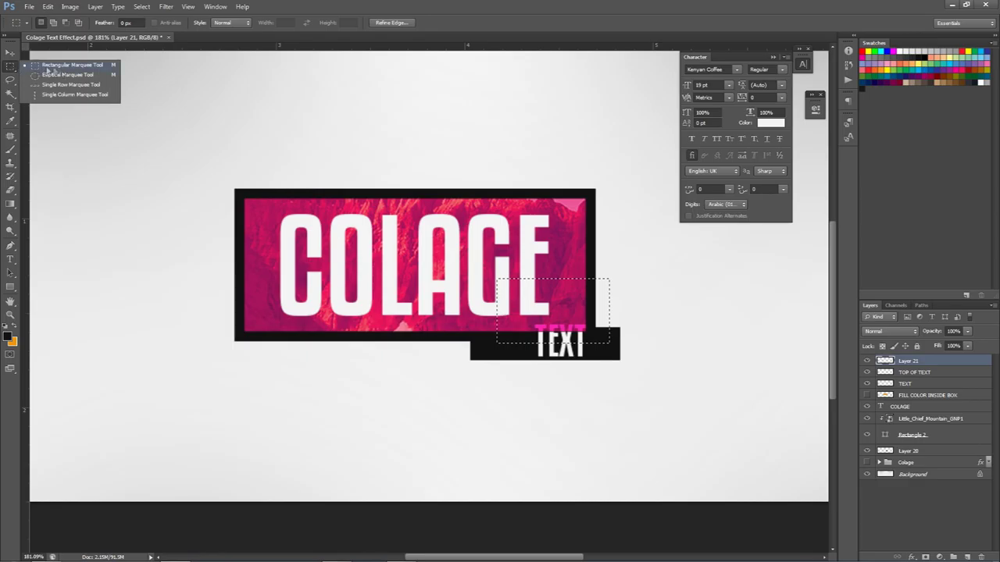
pyautogui.rightClick(537, 174)
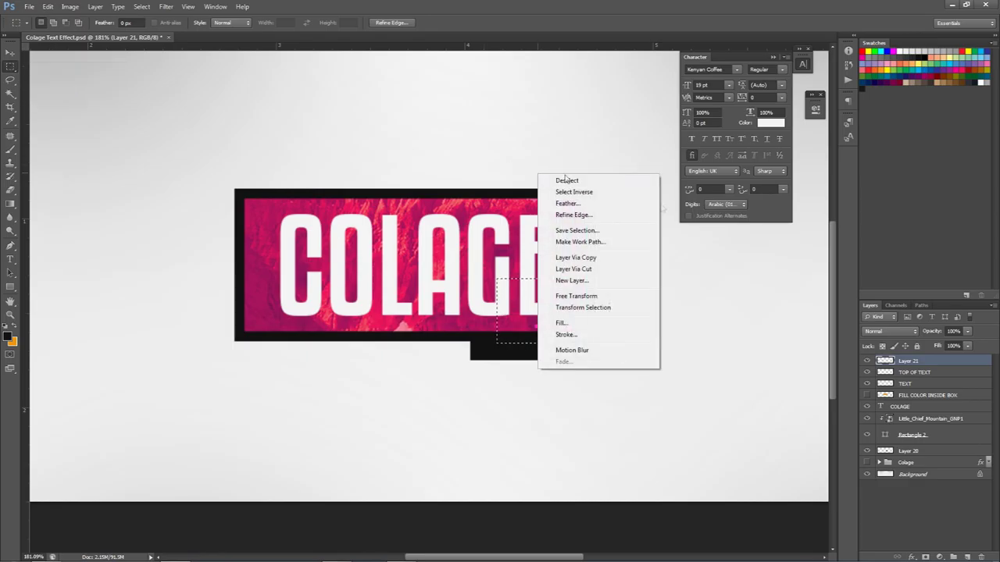
pyautogui.click(571, 335)
pyautogui.moveTo(461, 130); pyautogui.dragTo(685, 205)
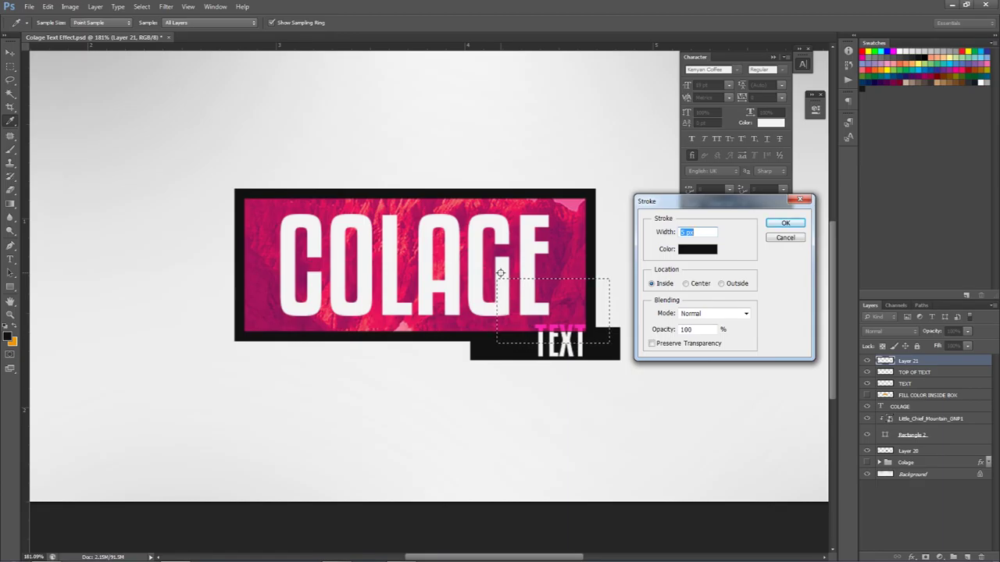
pyautogui.click(660, 286)
pyautogui.click(785, 224)
# Give the rectangle outline layer a light grey Color Overlay style
pyautogui.press('m')
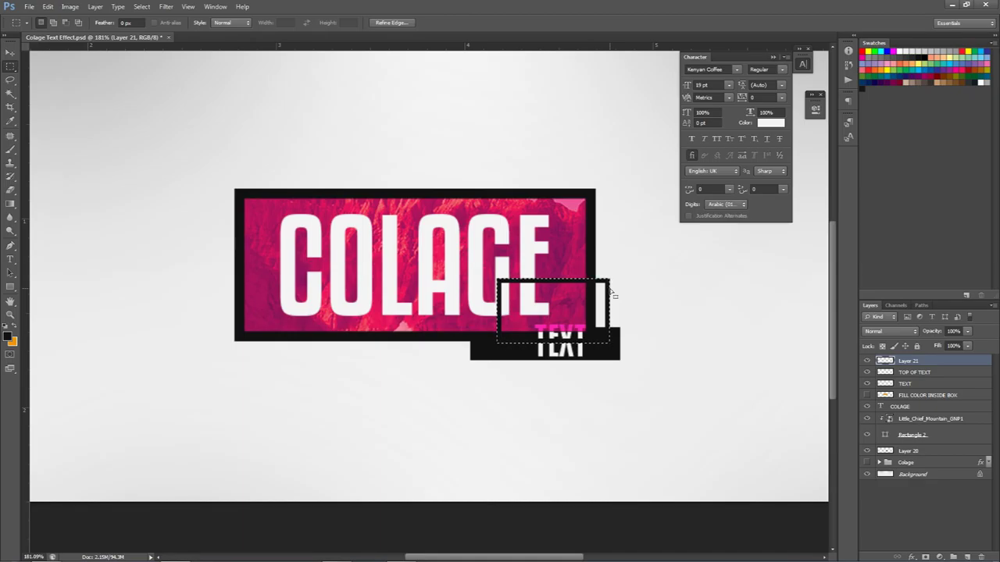
pyautogui.press('v')
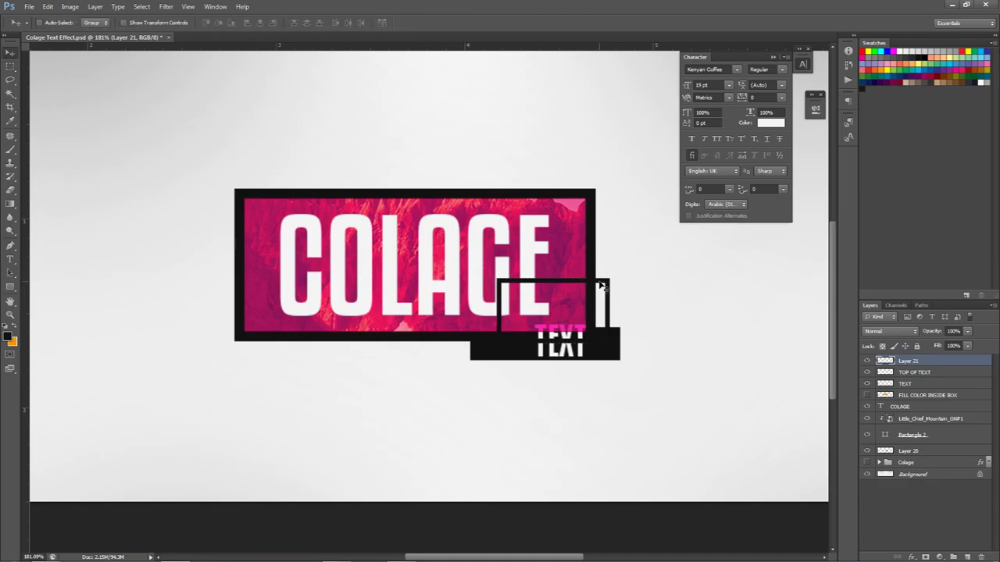
pyautogui.scroll(5, 614, 287)
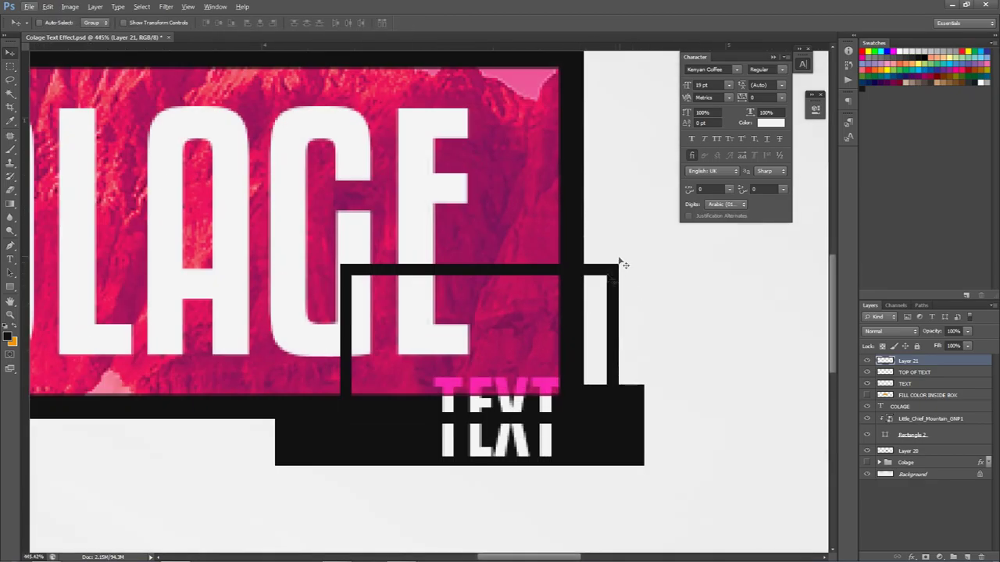
pyautogui.scroll(-2, 541, 354)
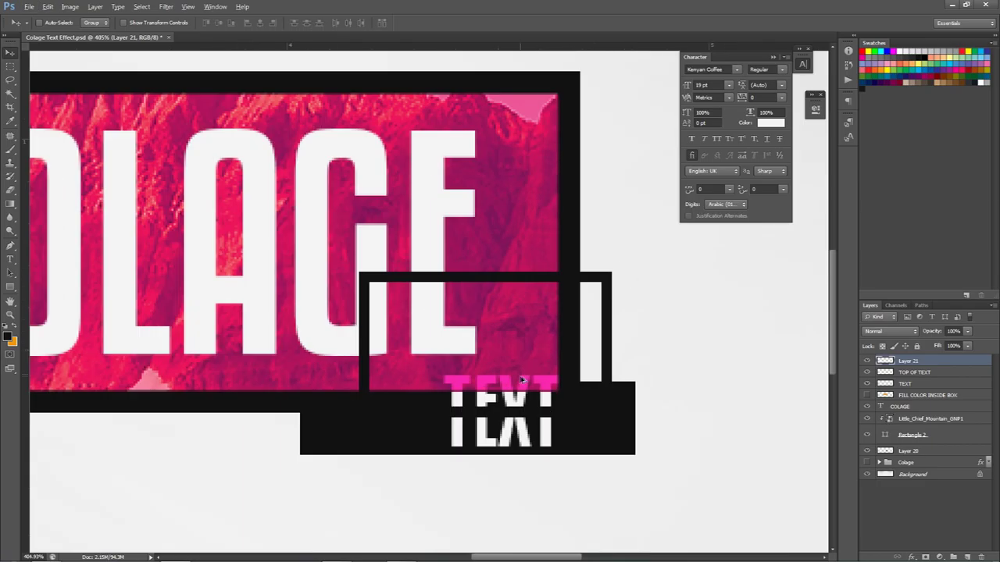
pyautogui.scroll(-2, 688, 406)
pyautogui.doubleClick(931, 366)
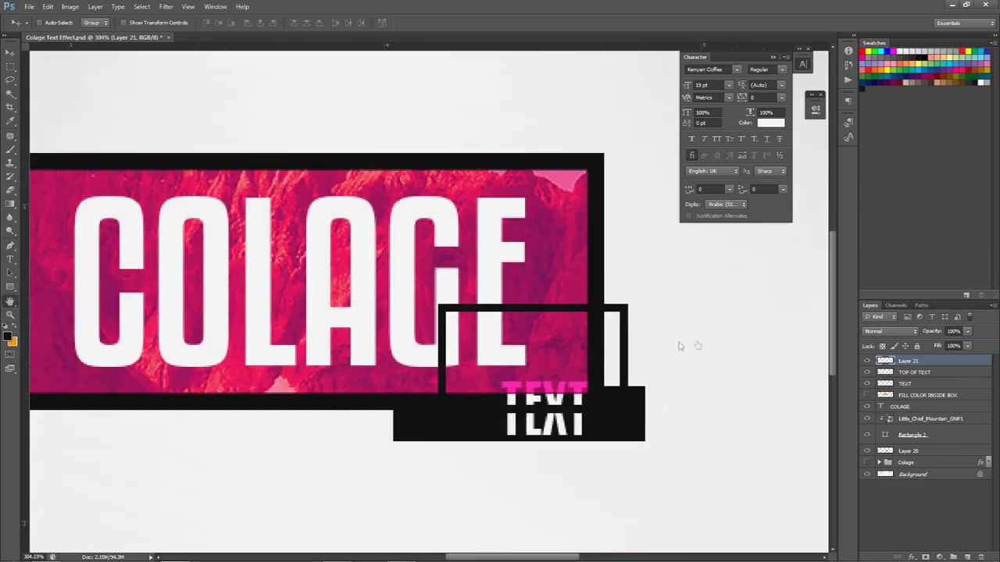
pyautogui.click(695, 316)
pyautogui.click(876, 226)
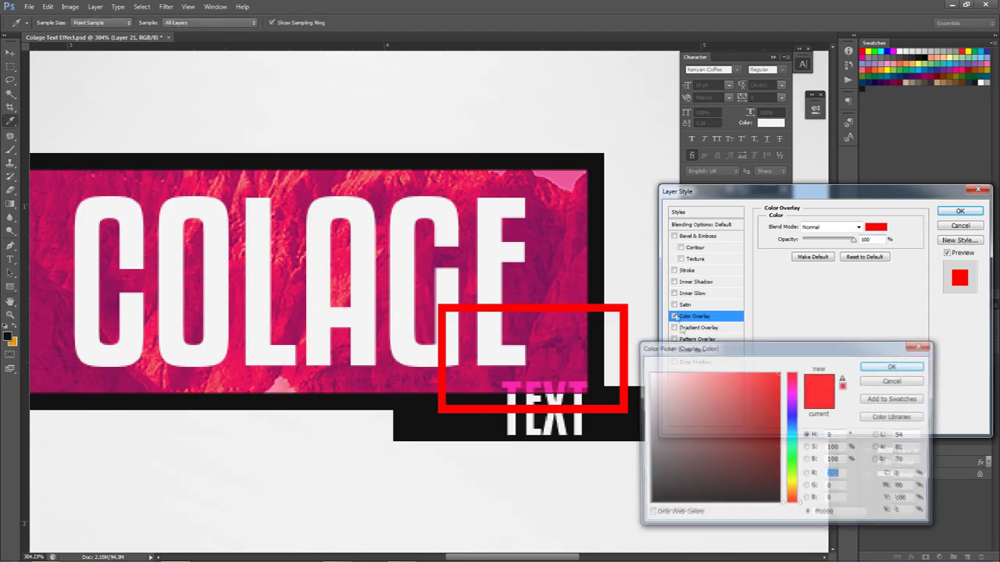
pyautogui.click(646, 446)
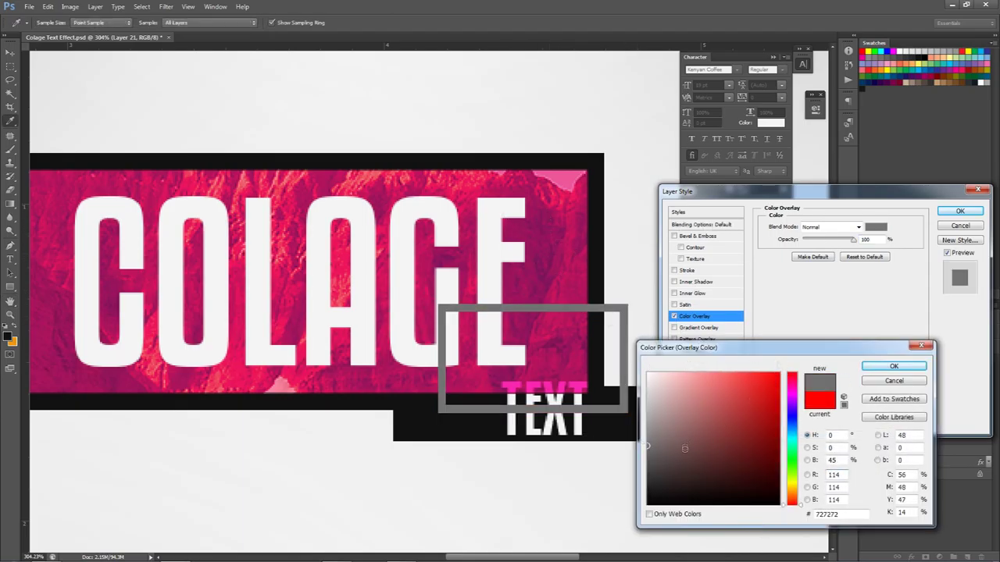
pyautogui.moveTo(673, 443)
pyautogui.mouseDown()
pyautogui.moveTo(649, 448)
pyautogui.moveTo(626, 431)
pyautogui.mouseUp()
pyautogui.click(891, 367)
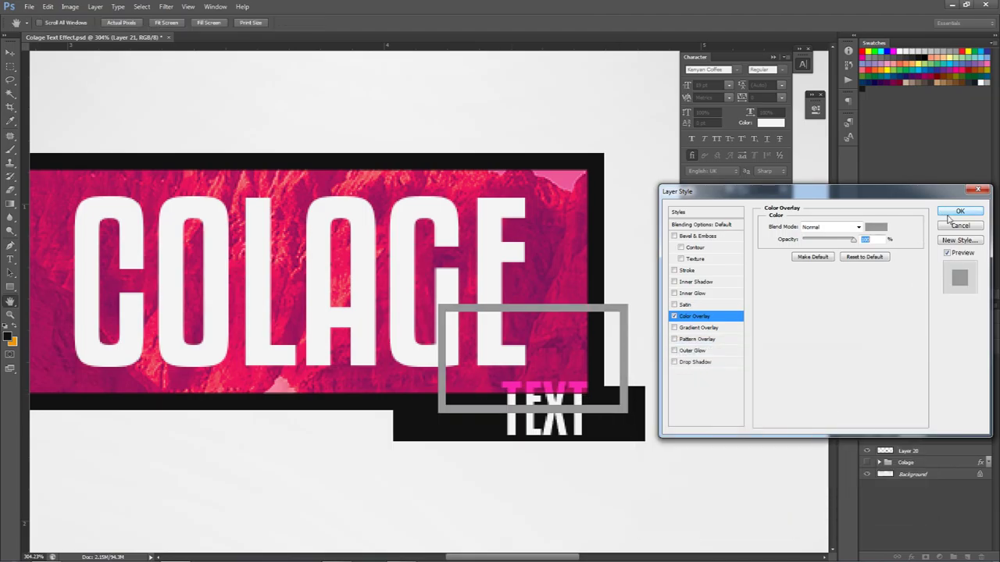
pyautogui.press('Return')
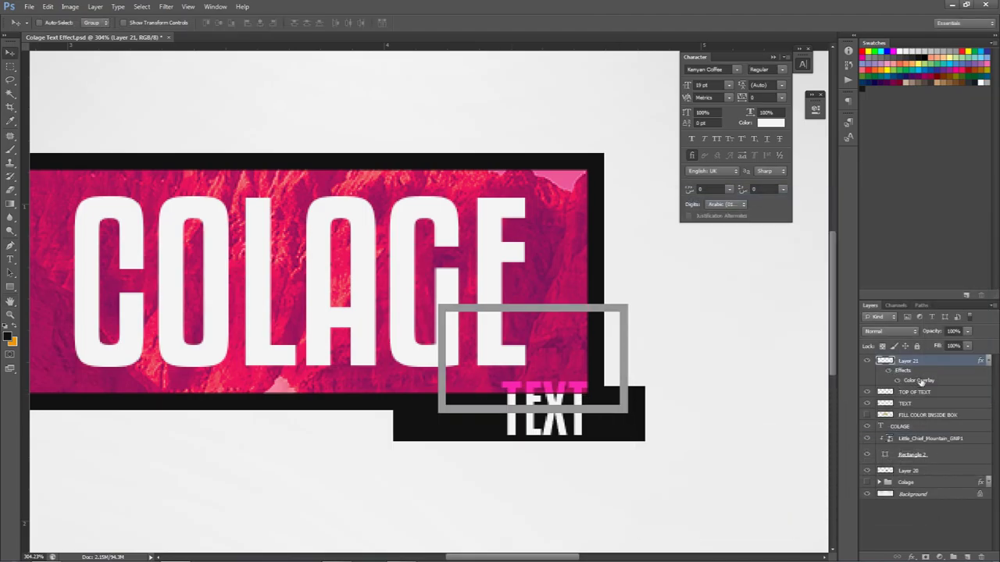
# Rasterize the outline's layer style and rename the layer STROKE TANGLE
pyautogui.rightClick(939, 369)
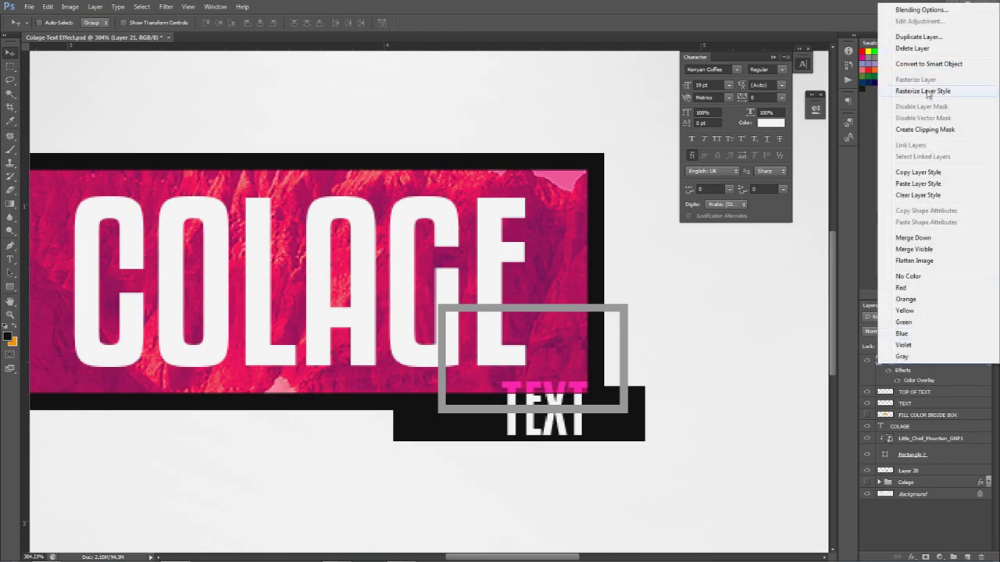
pyautogui.click(921, 91)
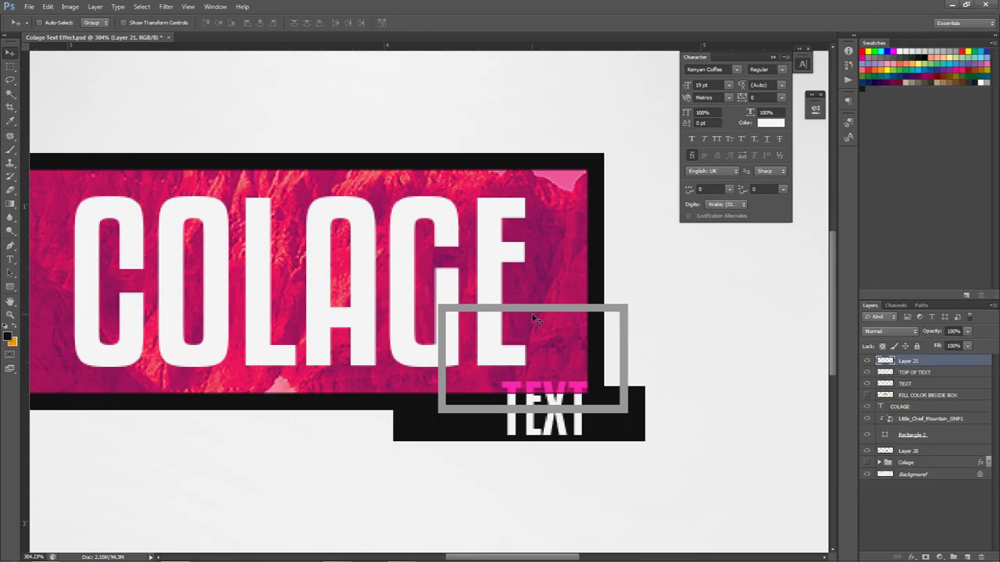
pyautogui.scroll(-3, 533, 318)
pyautogui.scroll(1, 540, 357)
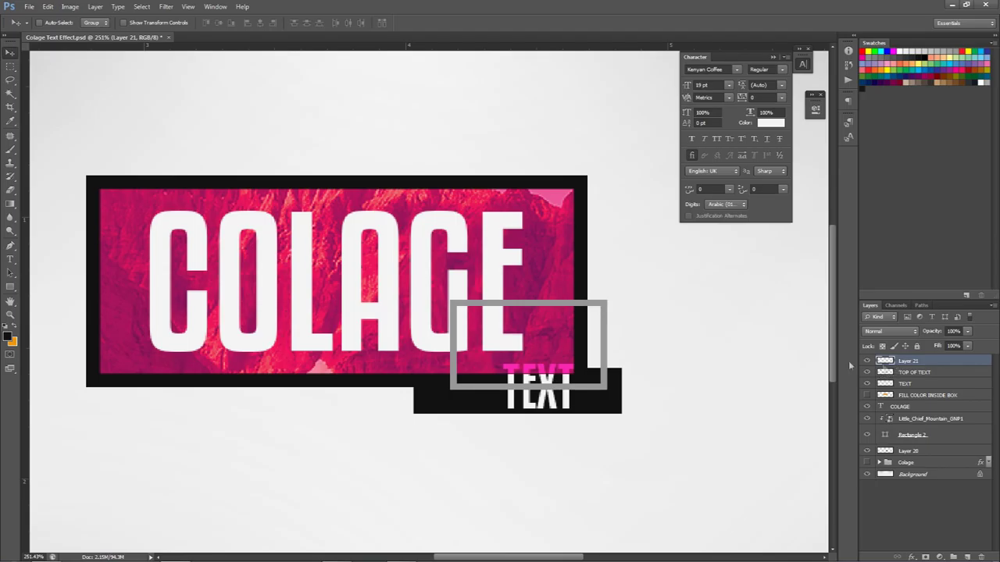
pyautogui.scroll(1, 781, 359)
pyautogui.doubleClick(908, 361)
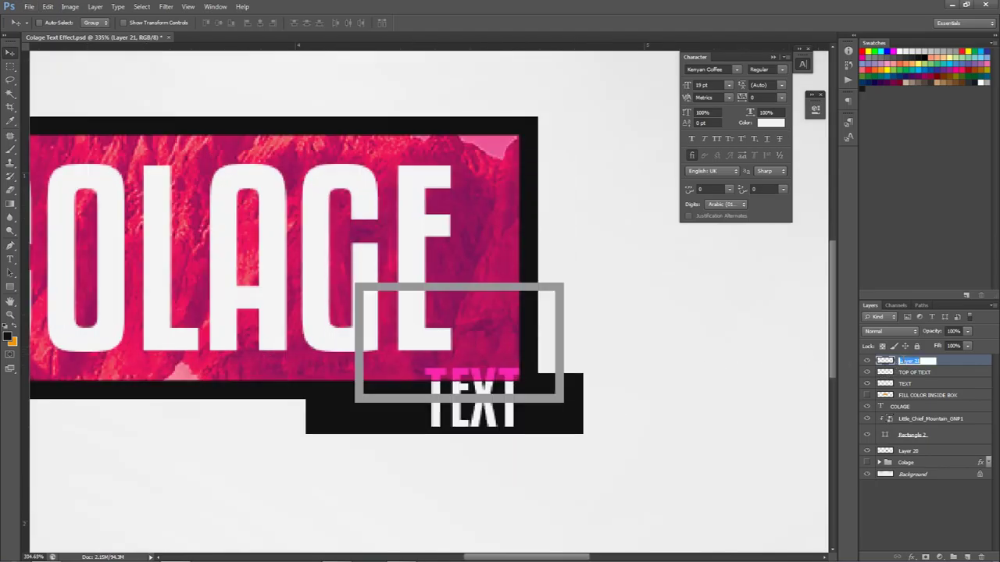
pyautogui.write('STROKE TANGLE')
pyautogui.press('Return')
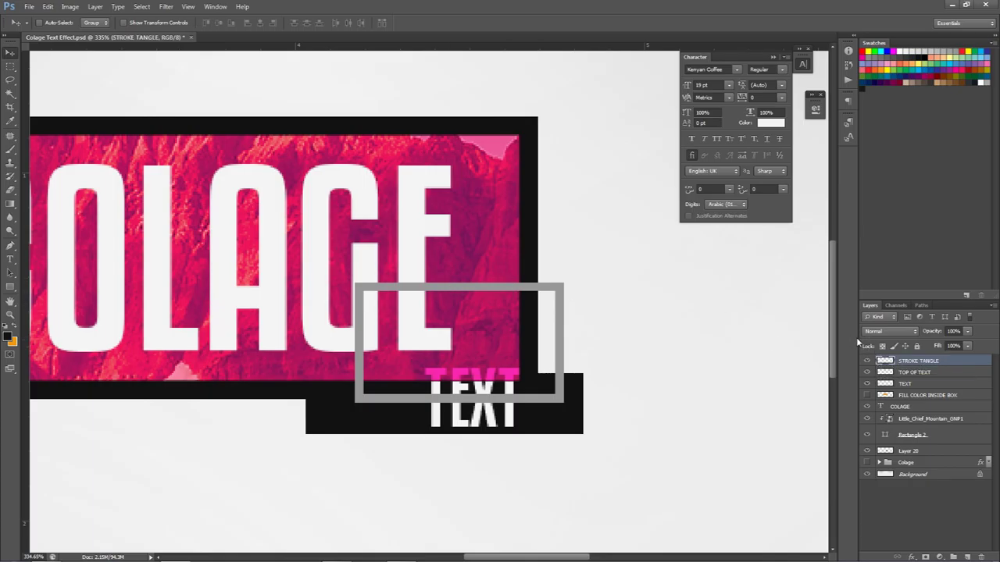
# Cut the TEXT pieces inside the outline's selection onto a new layer at the top of the stack
pyautogui.keyDown('ctrl'); pyautogui.click(885, 360); pyautogui.keyUp('ctrl')
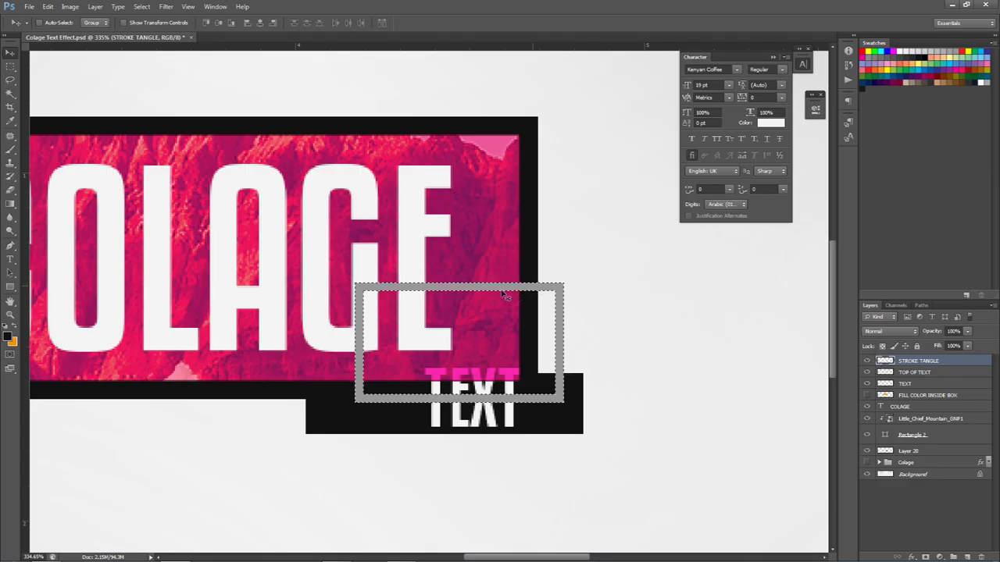
pyautogui.click(865, 360)
pyautogui.click(865, 360)
pyautogui.click(866, 384)
pyautogui.click(865, 384)
pyautogui.click(910, 383)
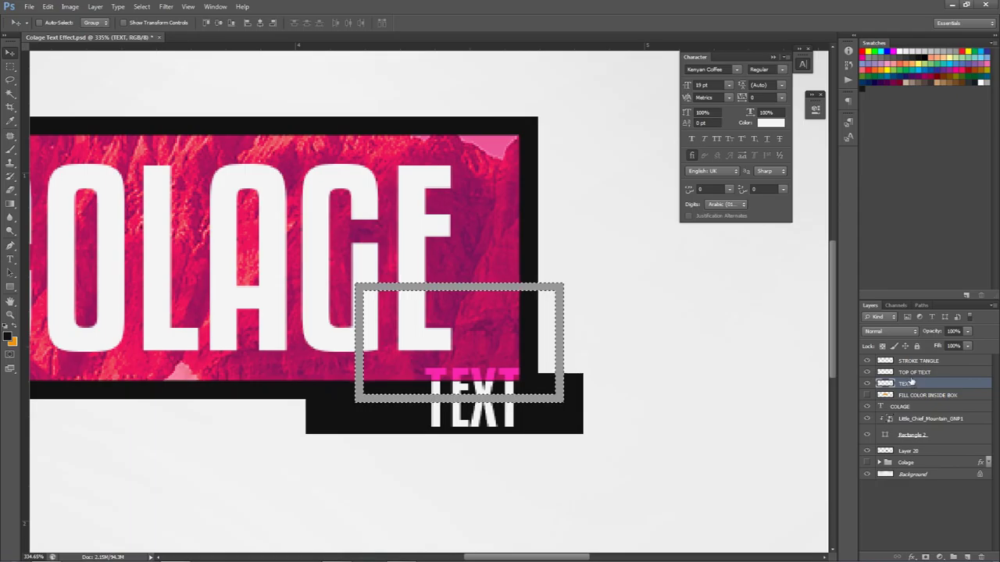
pyautogui.press('m')
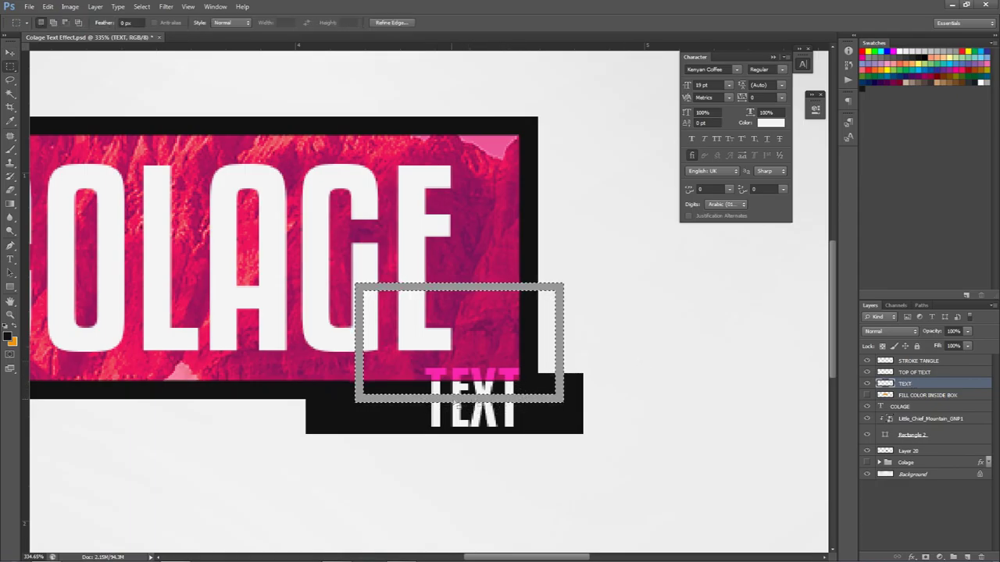
pyautogui.rightClick(532, 365)
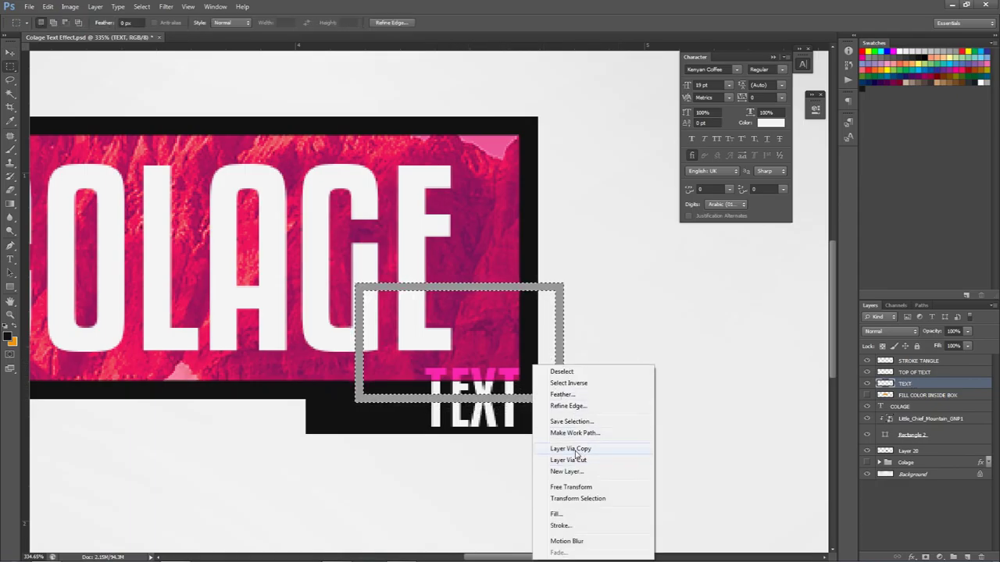
pyautogui.click(575, 461)
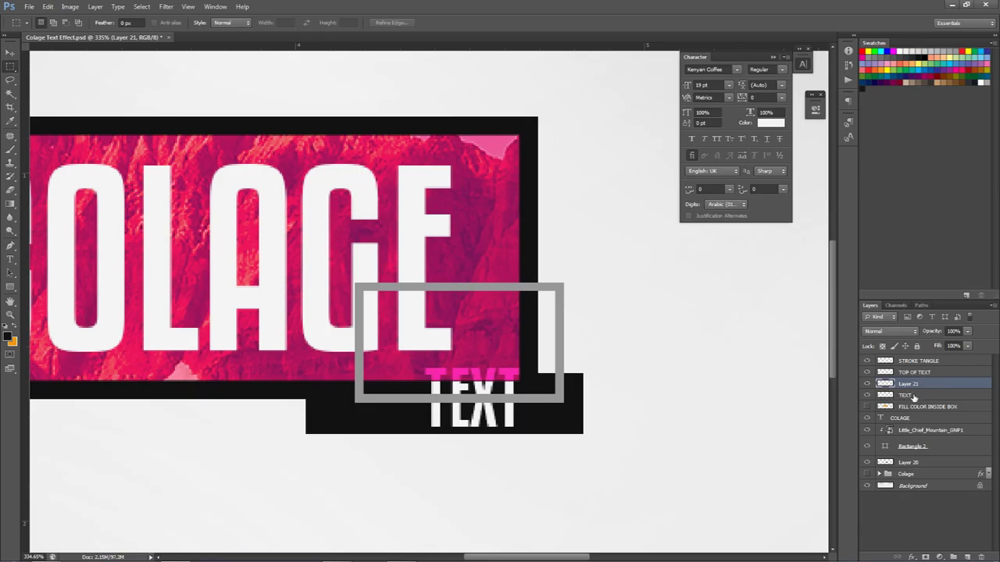
pyautogui.click(869, 384)
pyautogui.moveTo(932, 388); pyautogui.dragTo(932, 361)
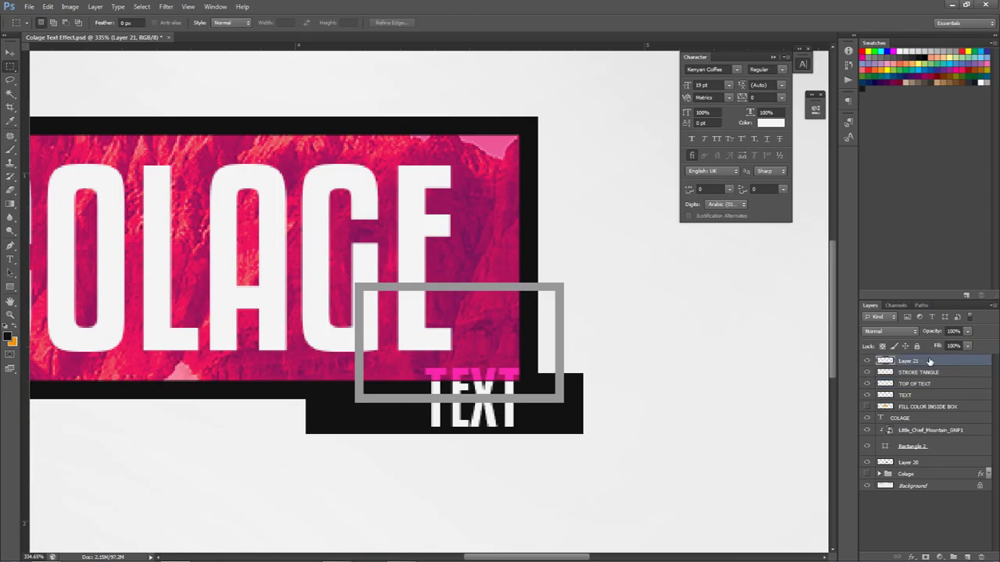
# Set the cut-out layer to Overlay blending with a black Color Overlay
pyautogui.click(891, 331)
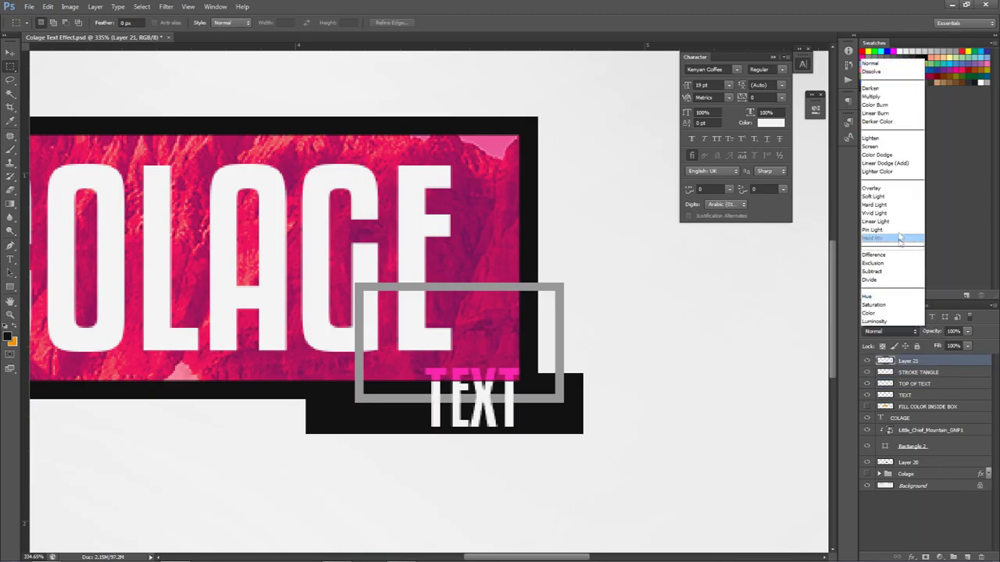
pyautogui.click(883, 196)
pyautogui.doubleClick(945, 364)
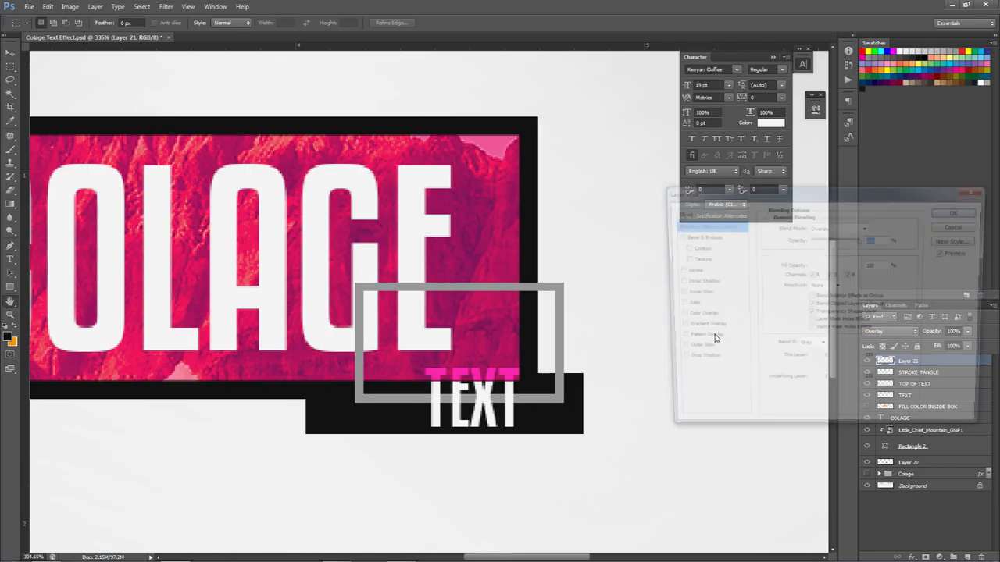
pyautogui.click(687, 316)
pyautogui.click(876, 227)
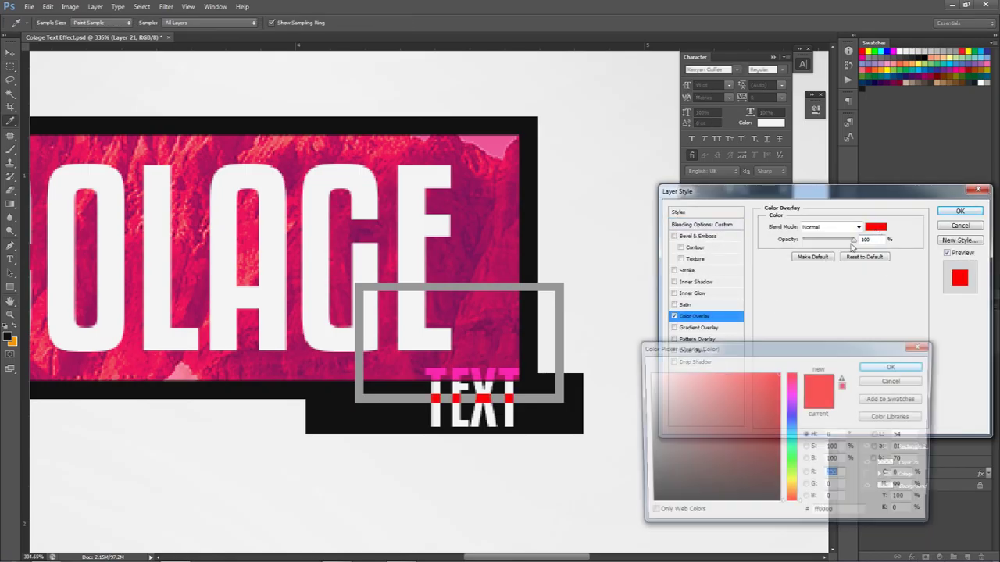
pyautogui.moveTo(781, 375); pyautogui.dragTo(648, 504)
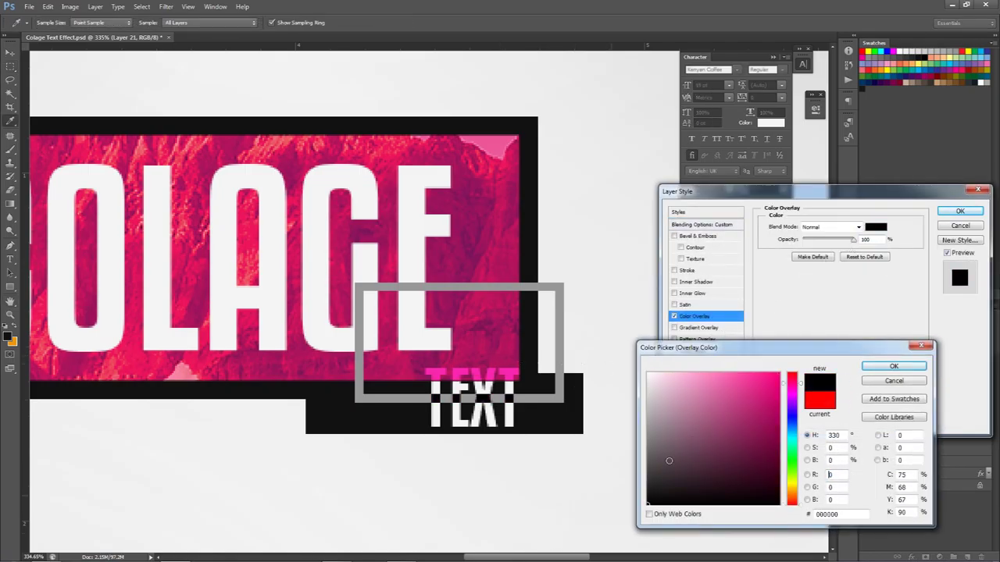
pyautogui.click(893, 367)
pyautogui.press('Return')
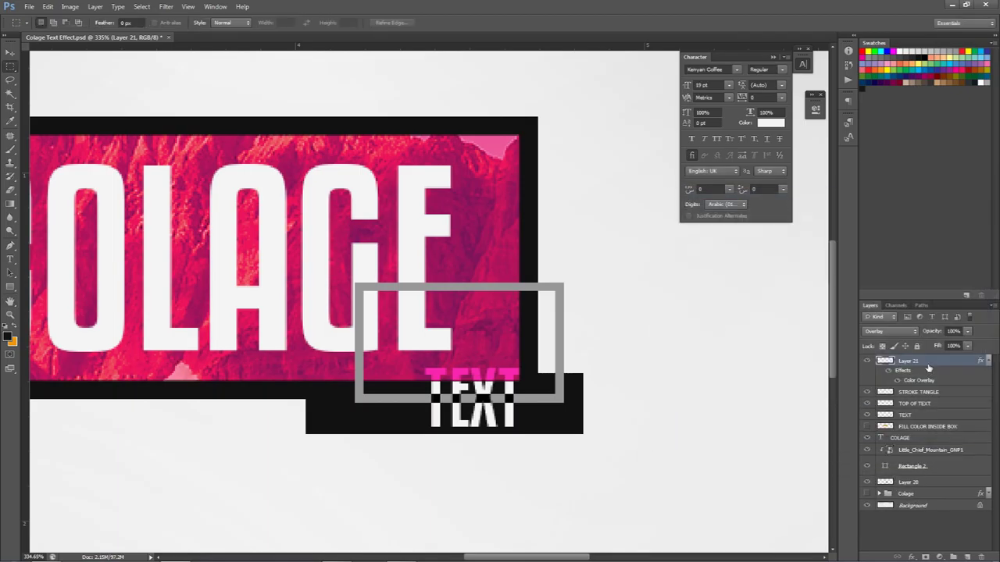
# Rasterize Layer 21's style, keep Overlay blending and lower its opacity to 38%
pyautogui.rightClick(928, 364)
pyautogui.click(920, 91)
pyautogui.click(889, 331)
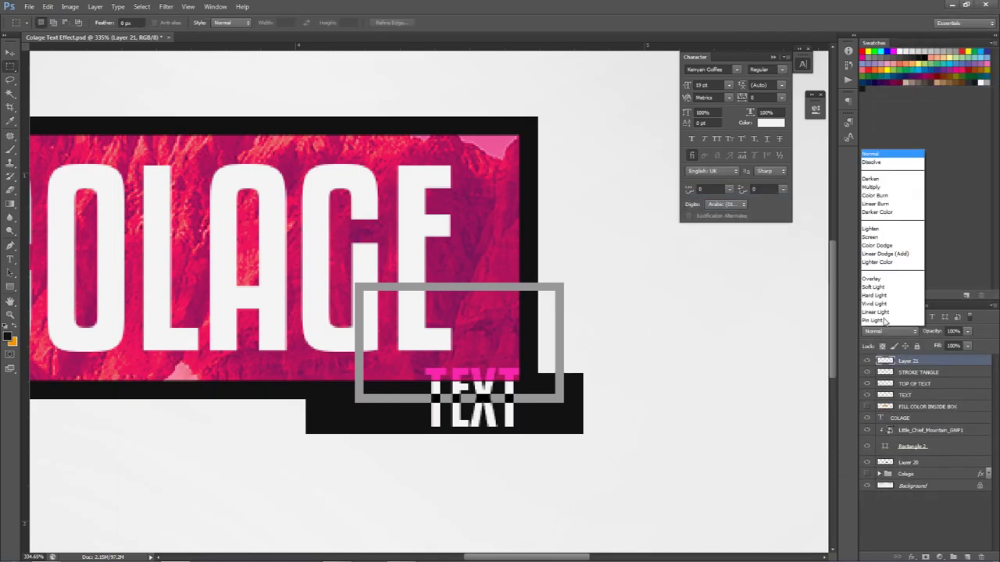
pyautogui.click(871, 279)
pyautogui.moveTo(967, 331); pyautogui.dragTo(938, 346)
pyautogui.press('v')
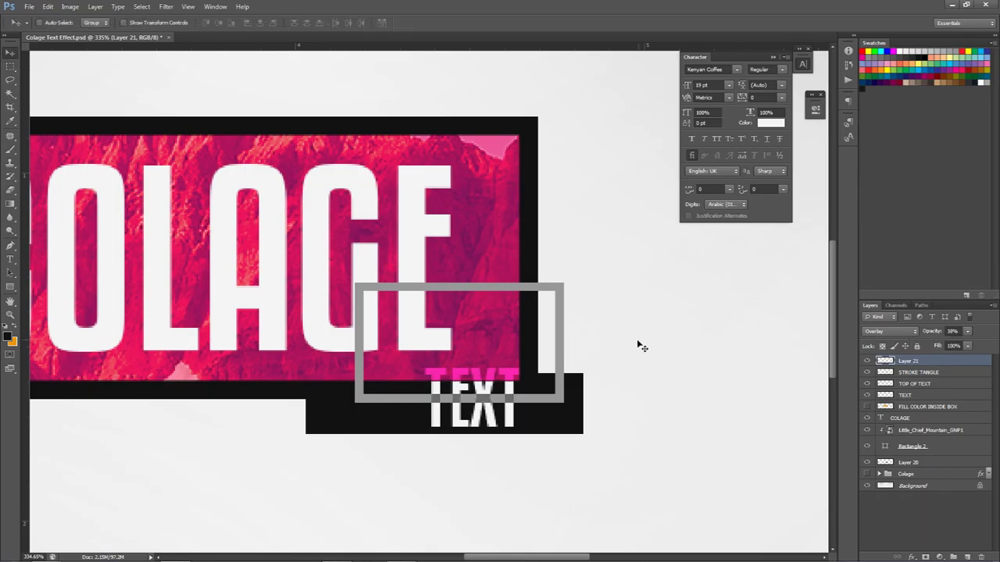
pyautogui.scroll(-6, 629, 346)
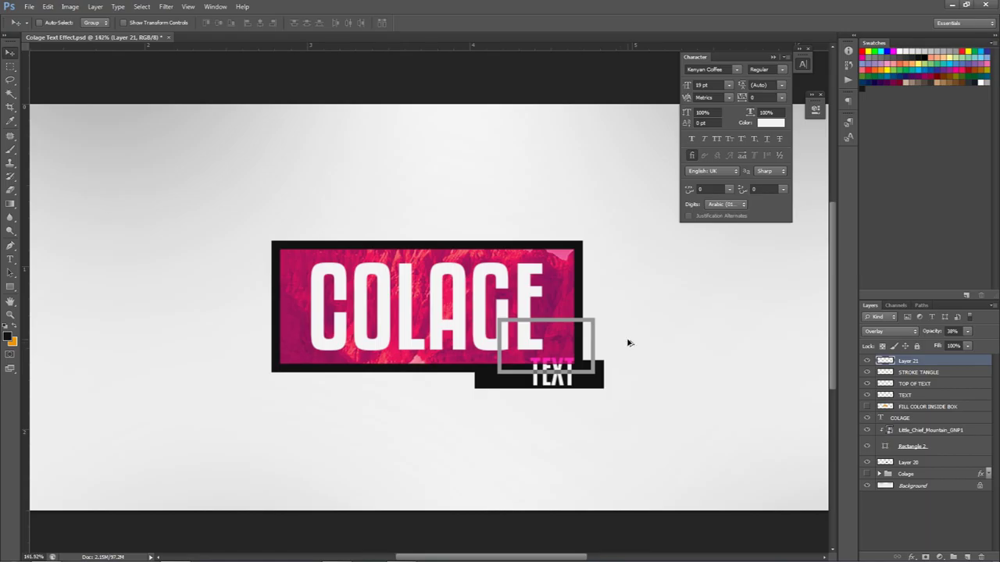
pyautogui.scroll(-1, 623, 353)
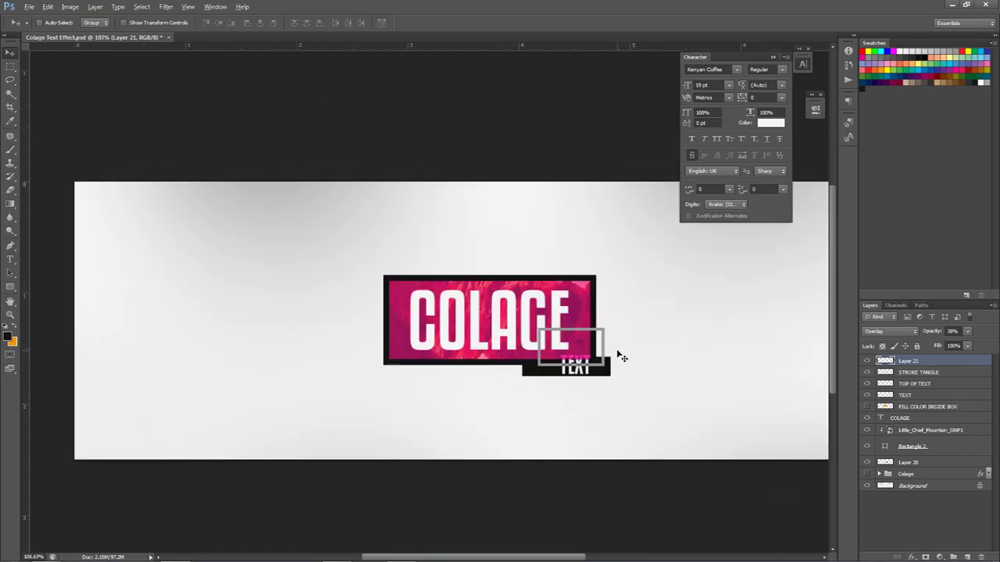
pyautogui.scroll(1, 623, 358)
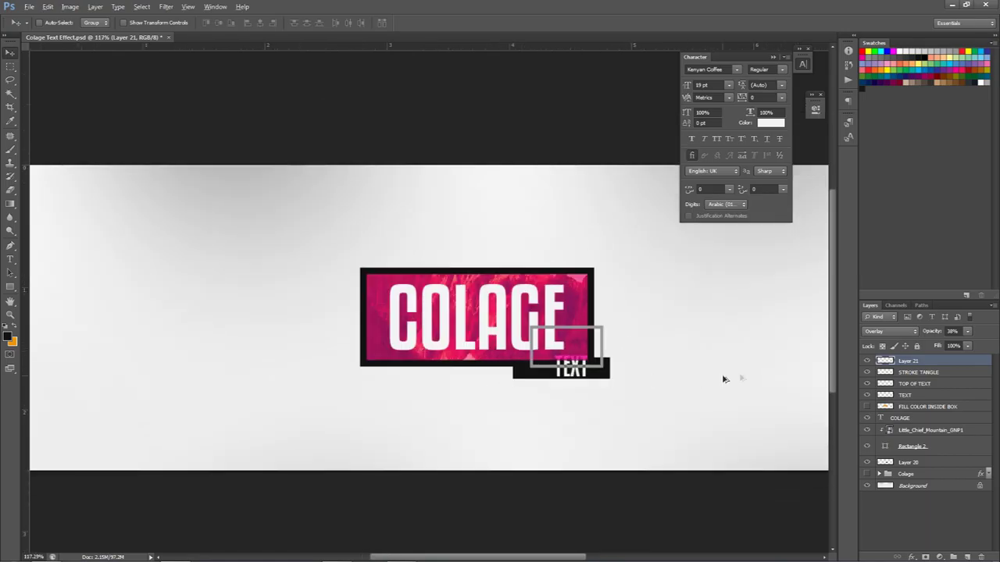
pyautogui.click(866, 473)
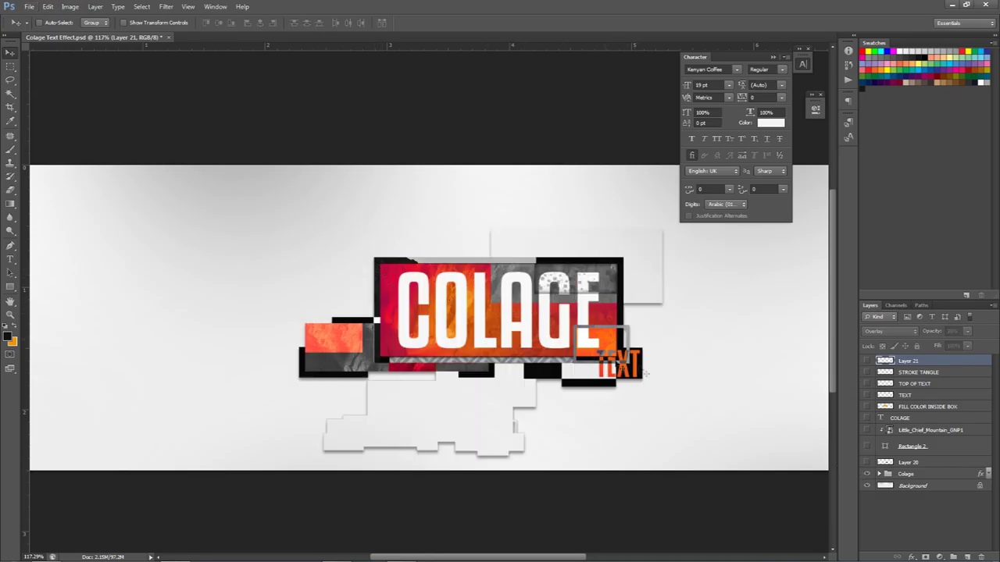
pyautogui.scroll(3, 647, 375)
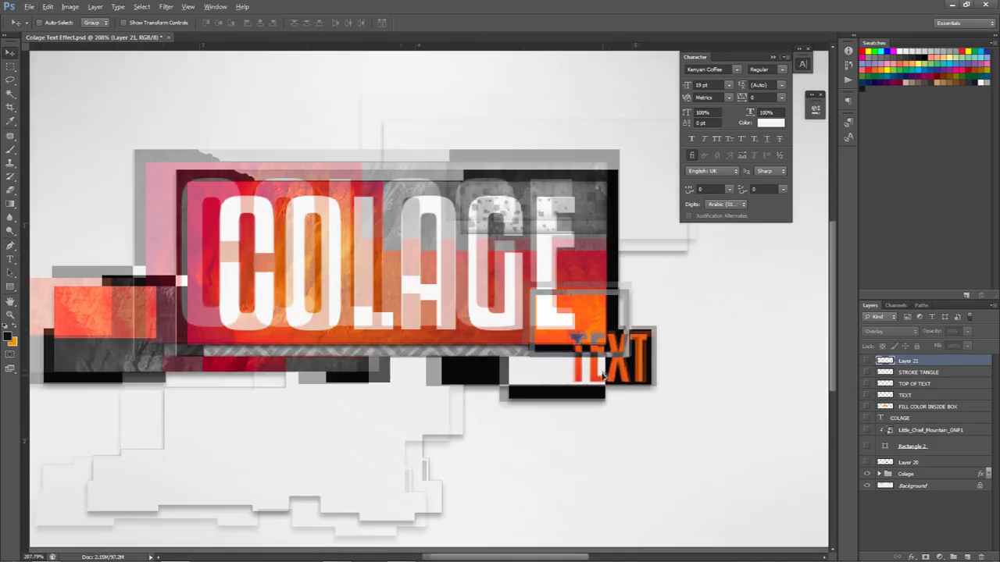
pyautogui.scroll(1, 603, 376)
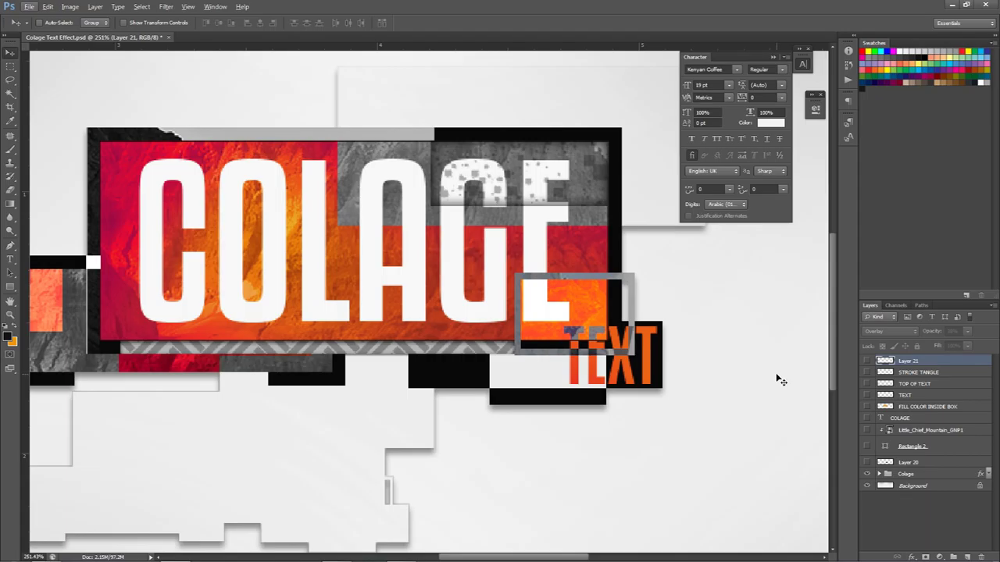
pyautogui.scroll(-1, 639, 386)
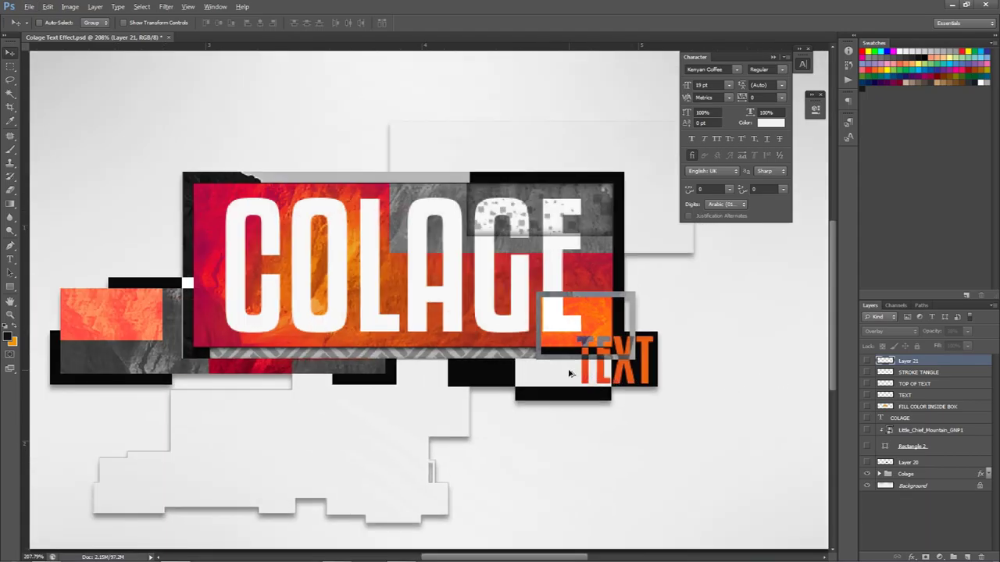
pyautogui.moveTo(385, 298); pyautogui.dragTo(422, 293)
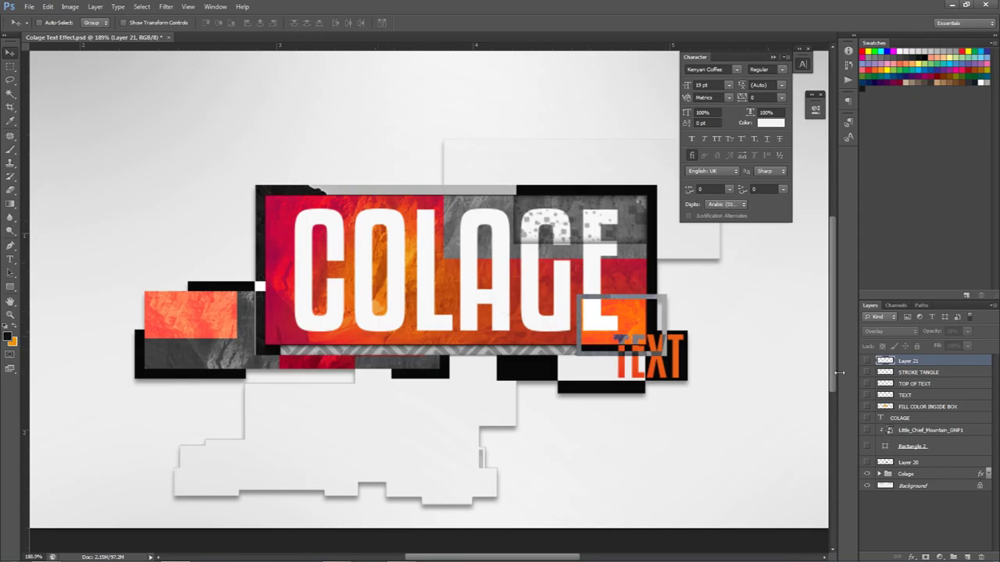
pyautogui.moveTo(871, 360); pyautogui.dragTo(862, 469)
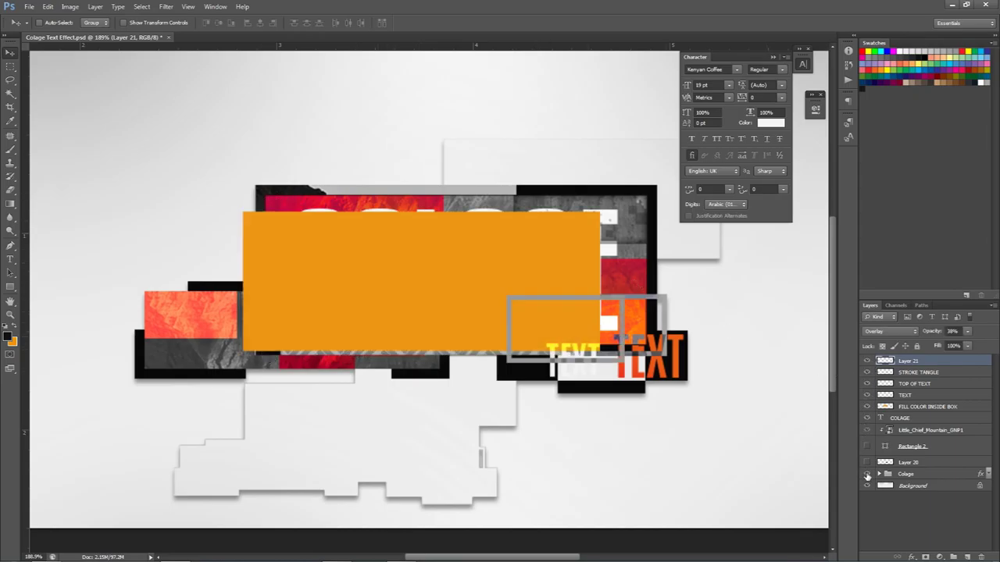
pyautogui.click(867, 474)
pyautogui.click(866, 463)
pyautogui.click(867, 446)
pyautogui.click(866, 406)
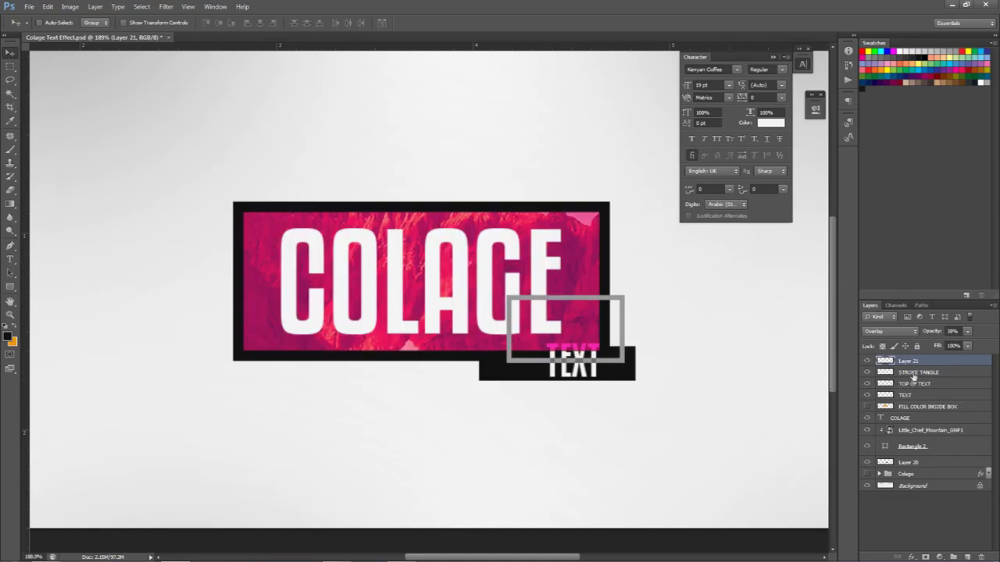
pyautogui.click(968, 556)
# Draw a rectangular selection below TEXT and shorten its height
pyautogui.press('m')
pyautogui.moveTo(489, 361); pyautogui.dragTo(545, 396)
pyautogui.rightClick(515, 398)
pyautogui.click(539, 337)
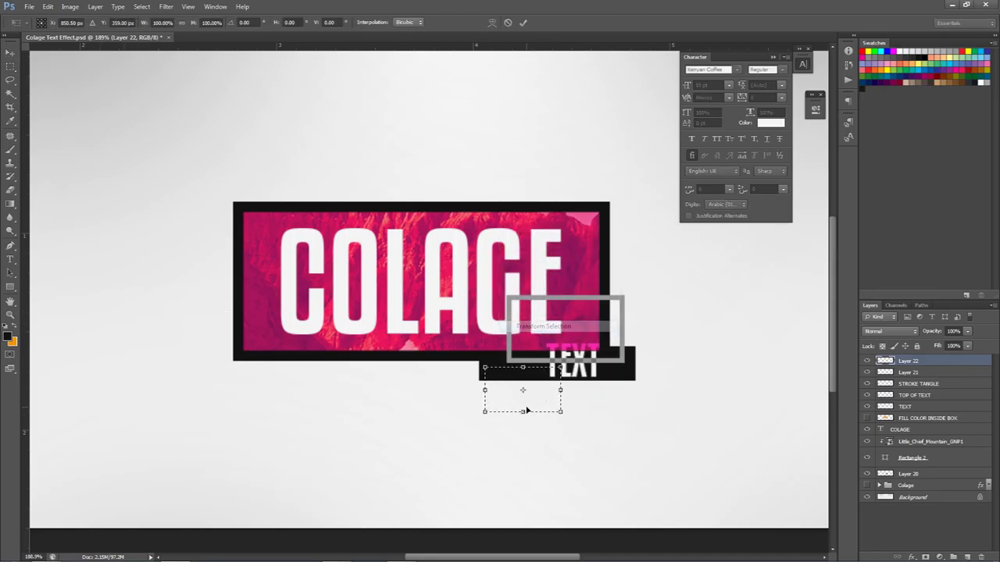
pyautogui.moveTo(523, 412); pyautogui.dragTo(523, 400)
pyautogui.press('Return')
# Fill the selection with white, deselect, and set the box's blend mode to Luminosity
pyautogui.rightClick(531, 373)
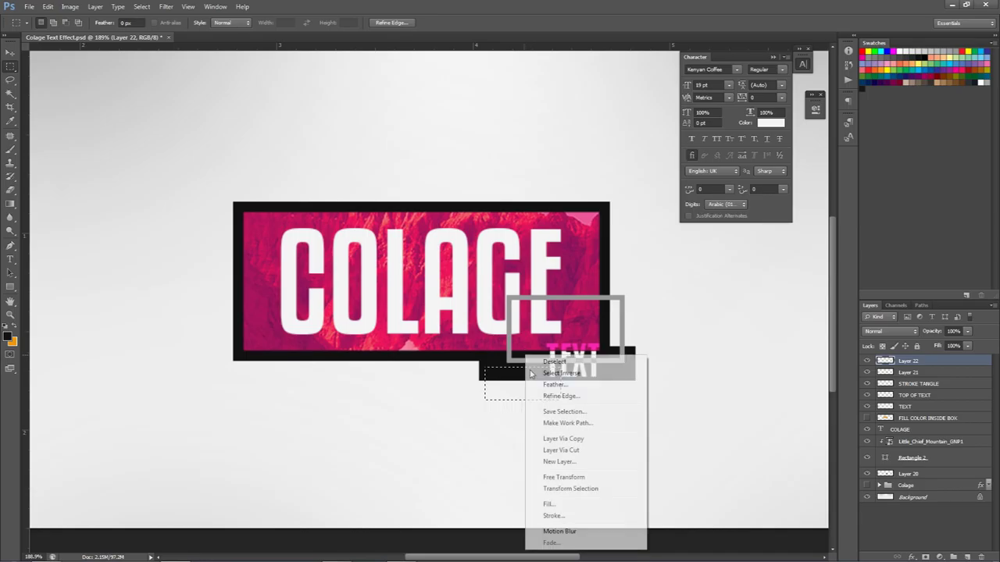
pyautogui.click(557, 504)
pyautogui.click(562, 162)
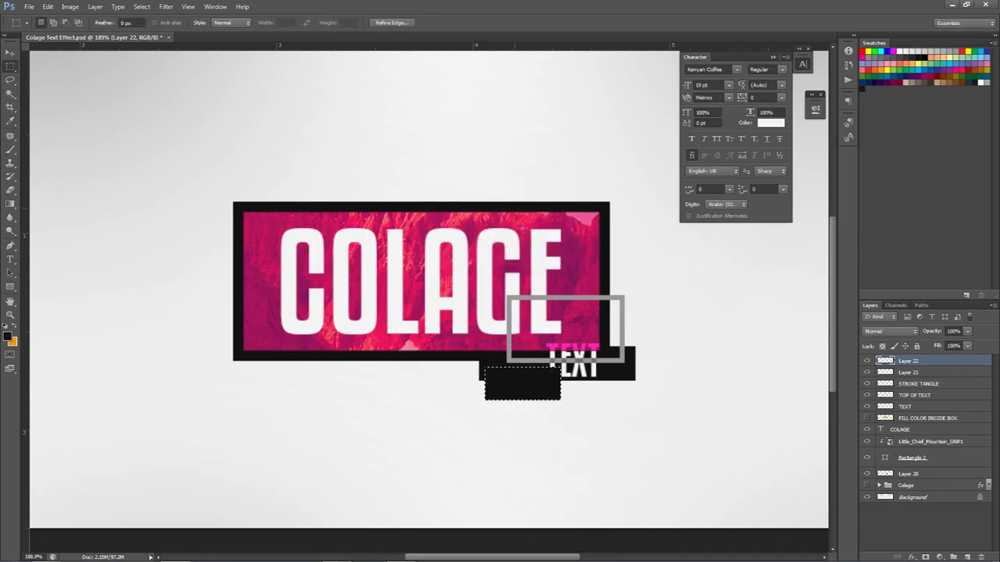
pyautogui.hotkey('ctrl', 'z')
pyautogui.rightClick(564, 375)
pyautogui.click(547, 395)
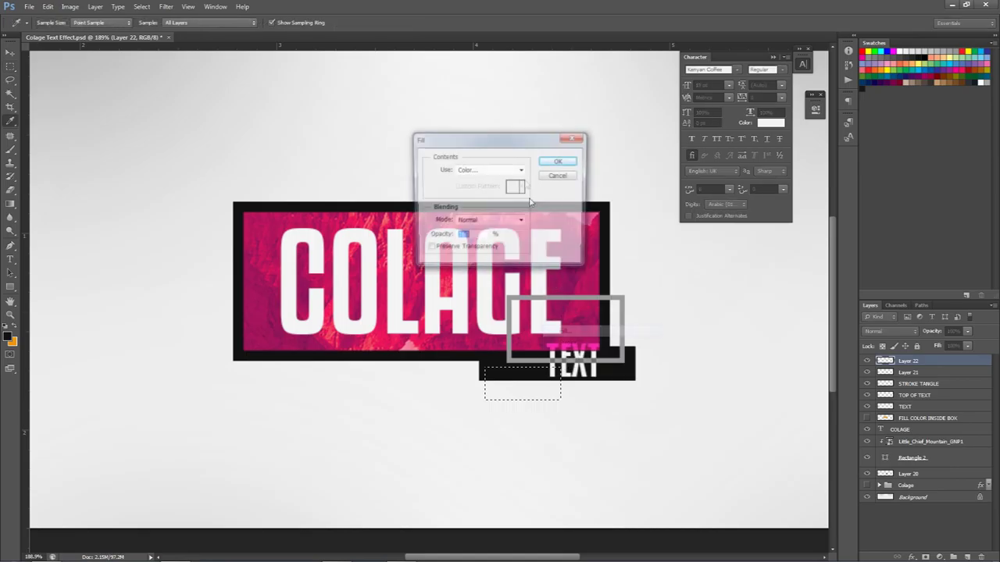
pyautogui.click(492, 169)
pyautogui.click(464, 263)
pyautogui.click(559, 161)
pyautogui.rightClick(563, 280)
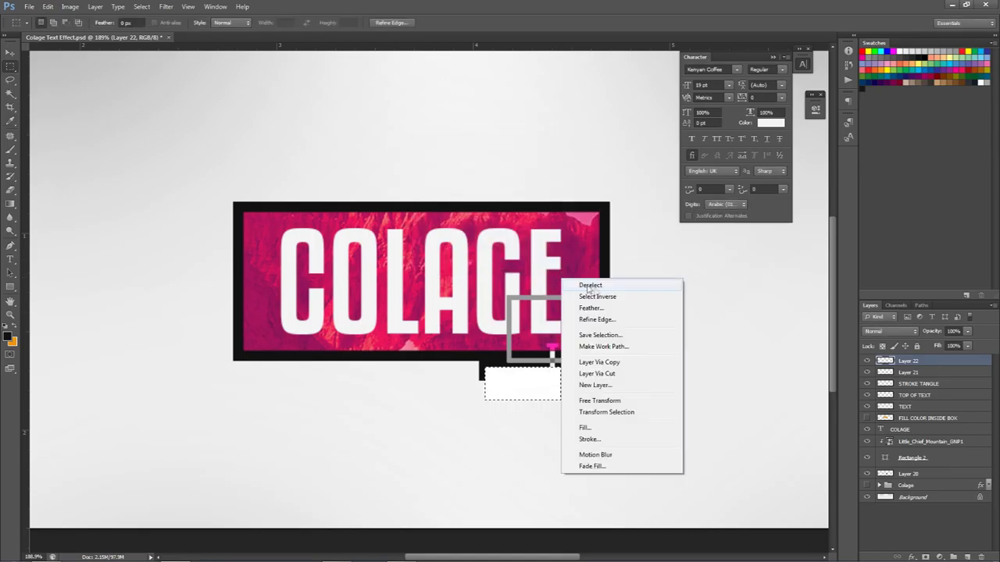
pyautogui.click(591, 286)
pyautogui.click(891, 331)
pyautogui.click(886, 321)
# Move and stretch the black box under the TEXT strip, then add empty Layer 23
pyautogui.scroll(9, 872, 336)
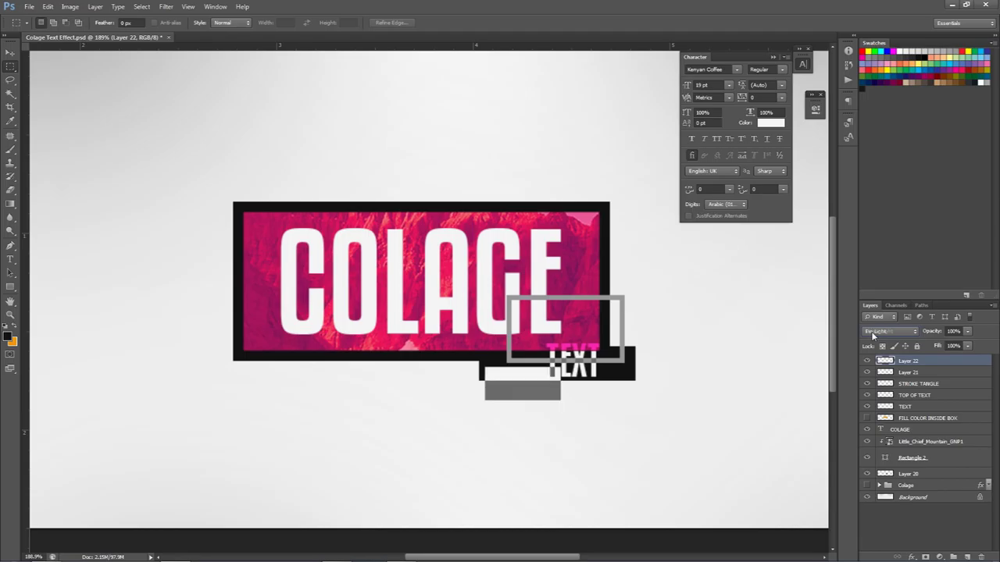
pyautogui.scroll(-1, 873, 336)
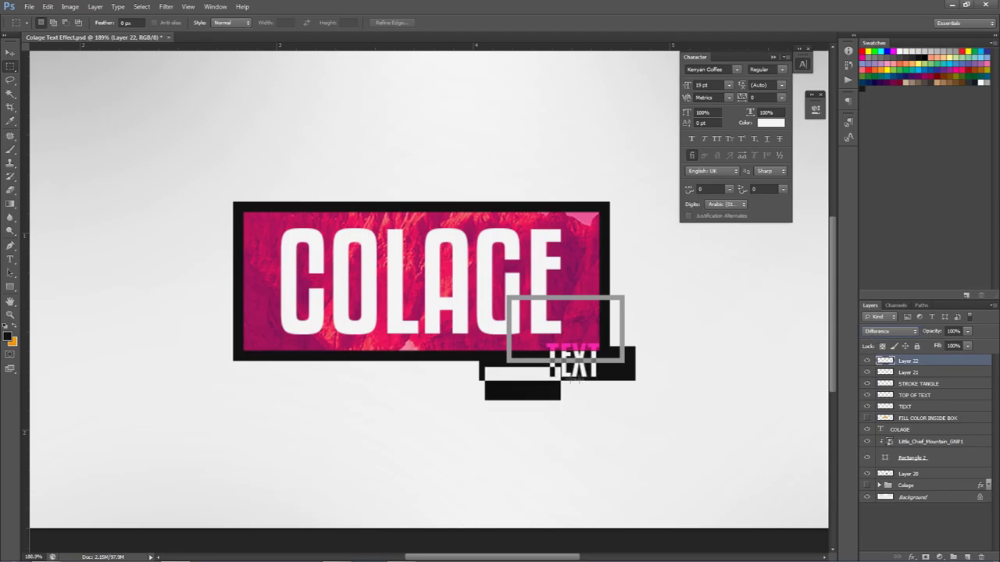
pyautogui.press('v')
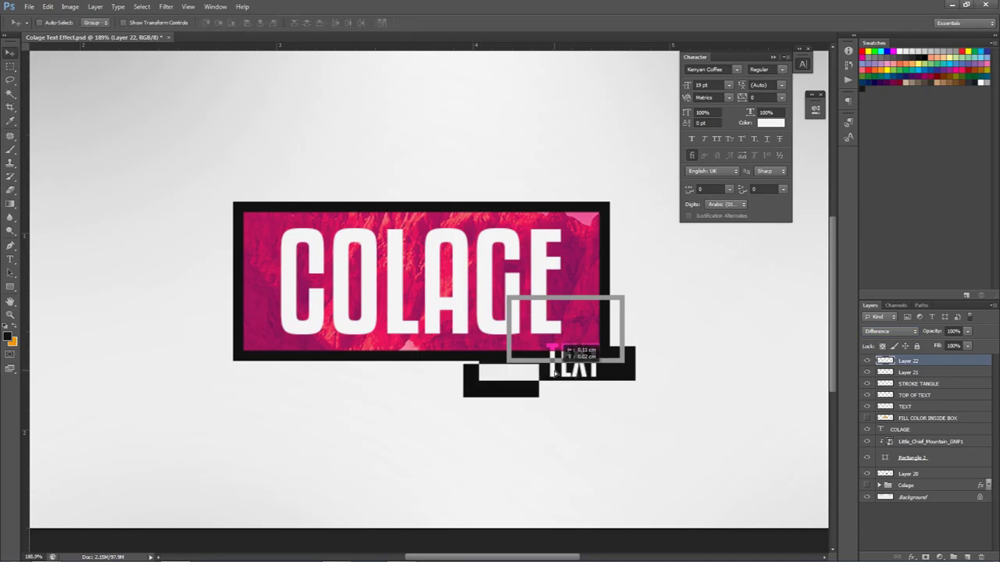
pyautogui.moveTo(500, 394)
pyautogui.mouseDown()
pyautogui.moveTo(483, 401)
pyautogui.moveTo(500, 405)
pyautogui.mouseUp()
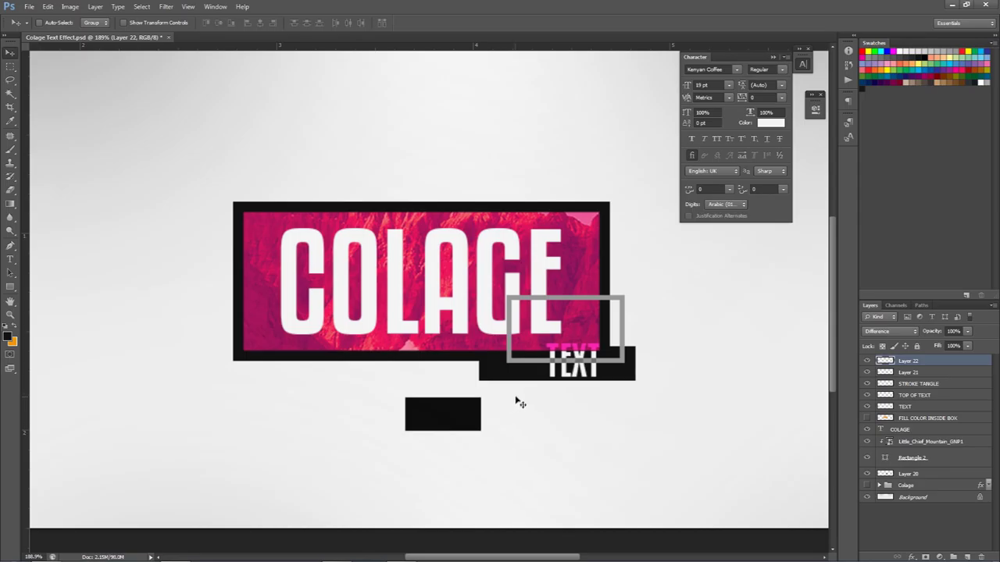
pyautogui.moveTo(518, 401); pyautogui.dragTo(604, 375)
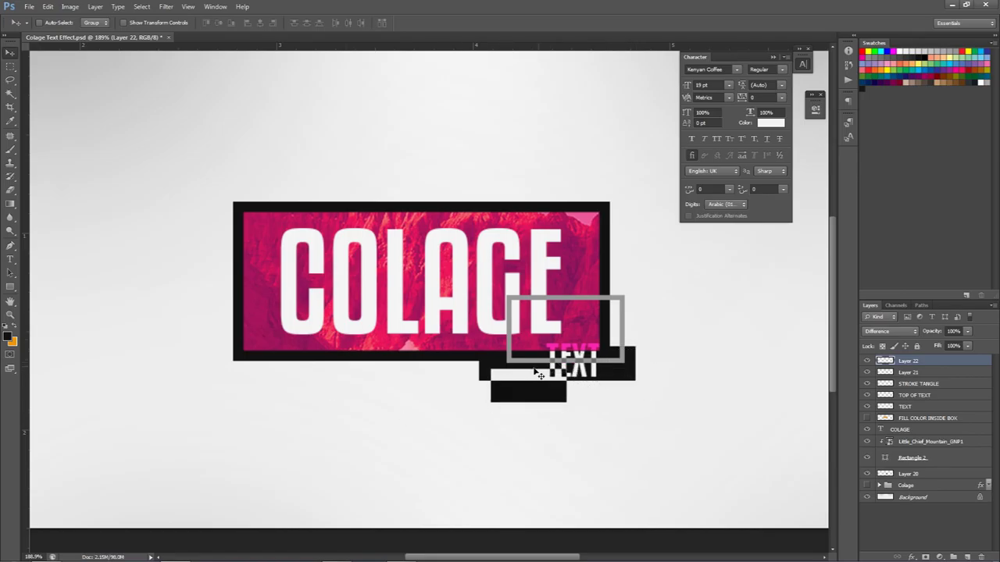
pyautogui.hotkey('ctrl', 't')
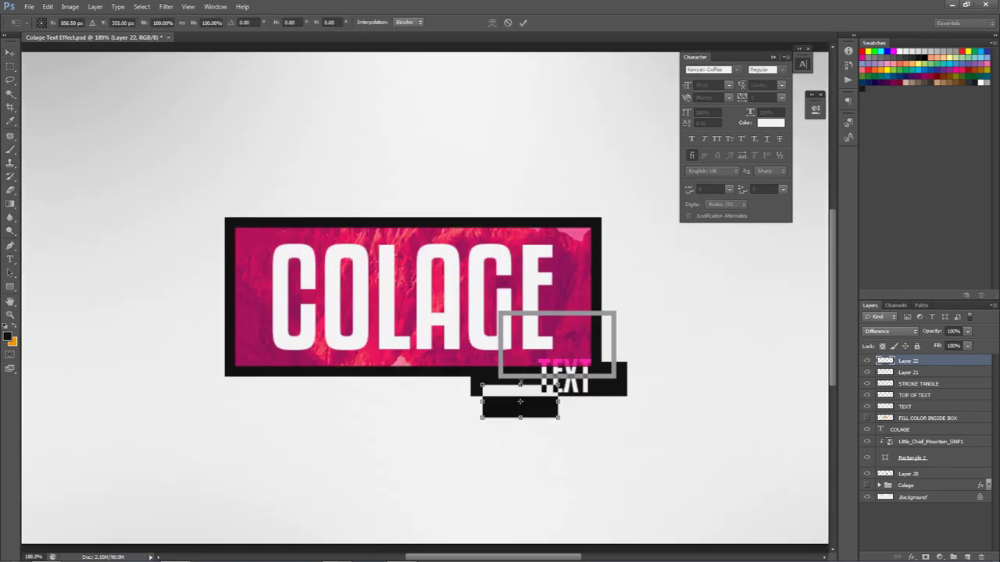
pyautogui.moveTo(520, 383); pyautogui.dragTo(520, 372)
pyautogui.press('Return')
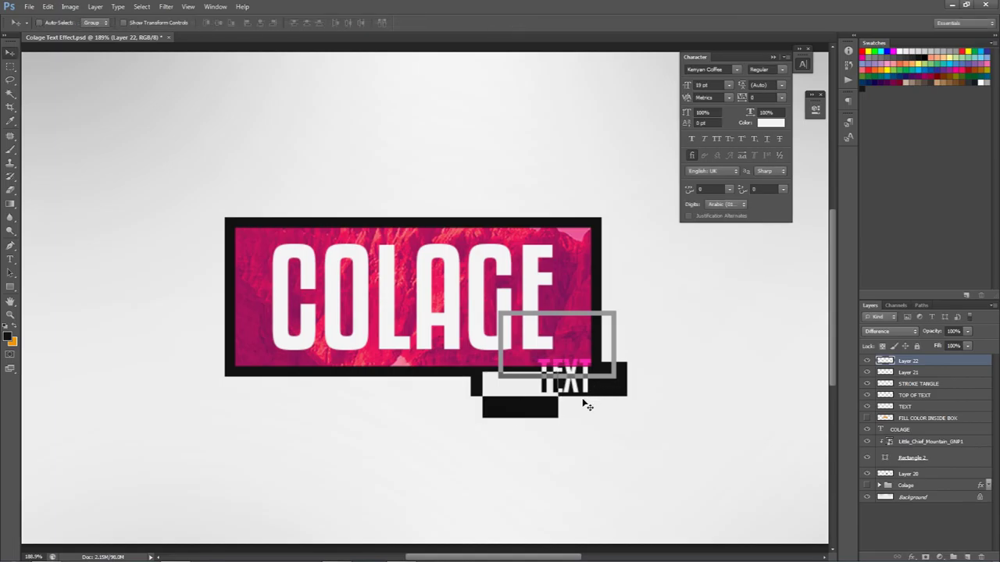
pyautogui.moveTo(569, 397); pyautogui.dragTo(569, 395)
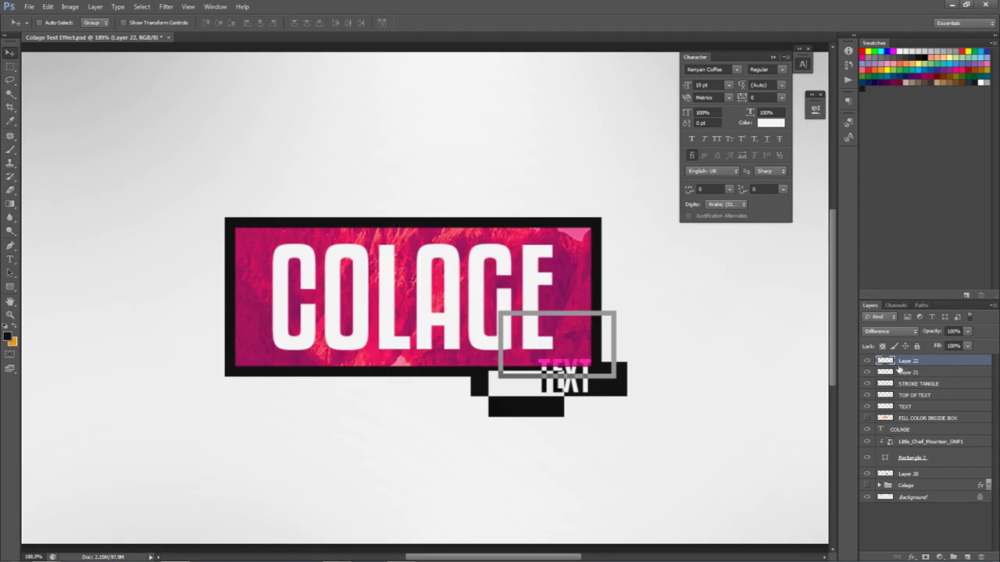
pyautogui.click(967, 557)
pyautogui.press('p')
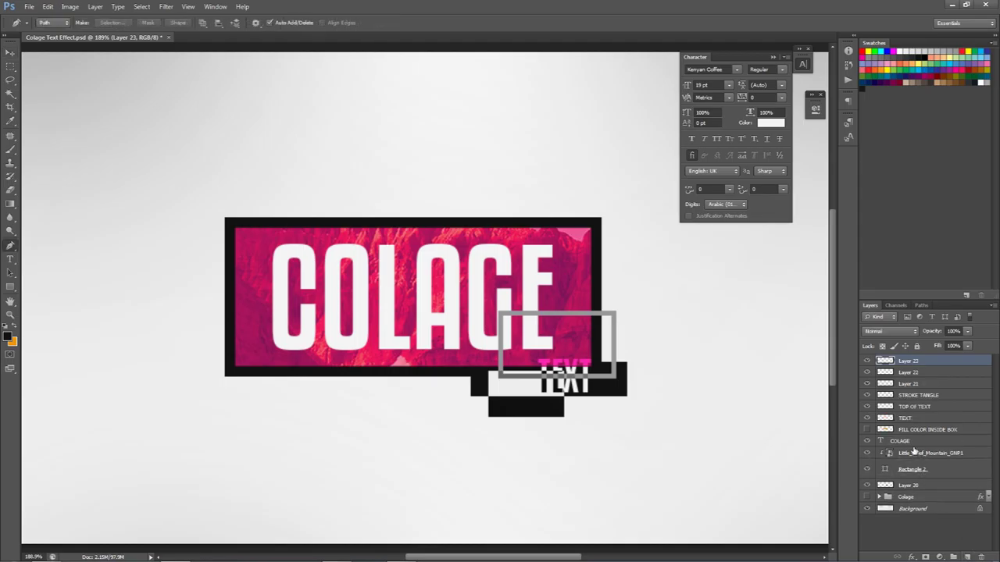
# Select the frame's top and left border strips and fill them orange on Layer 23
pyautogui.scroll(2, 368, 218)
pyautogui.moveTo(395, 219); pyautogui.dragTo(446, 218)
pyautogui.scroll(2, 440, 219)
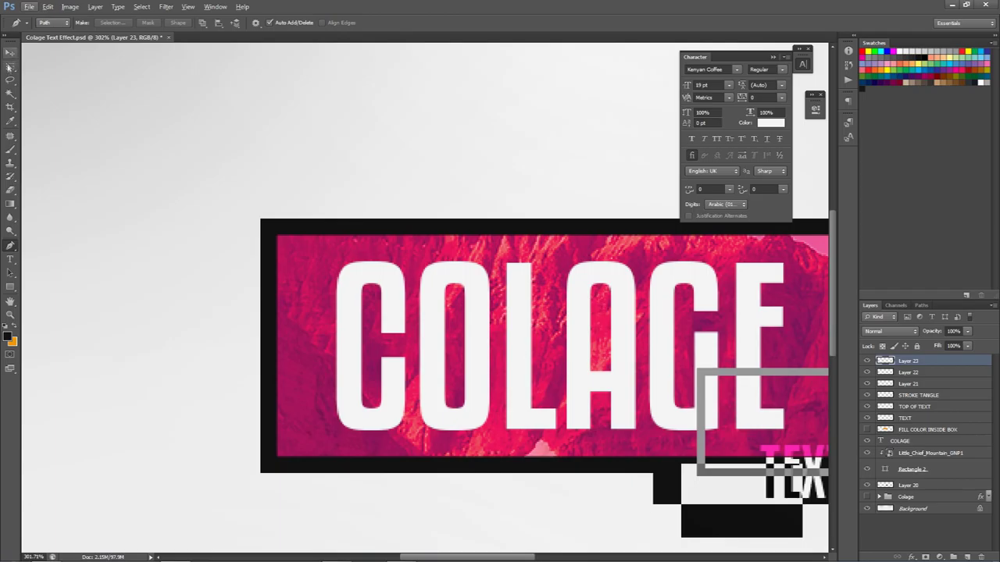
pyautogui.press('m')
pyautogui.moveTo(629, 200); pyautogui.dragTo(570, 204)
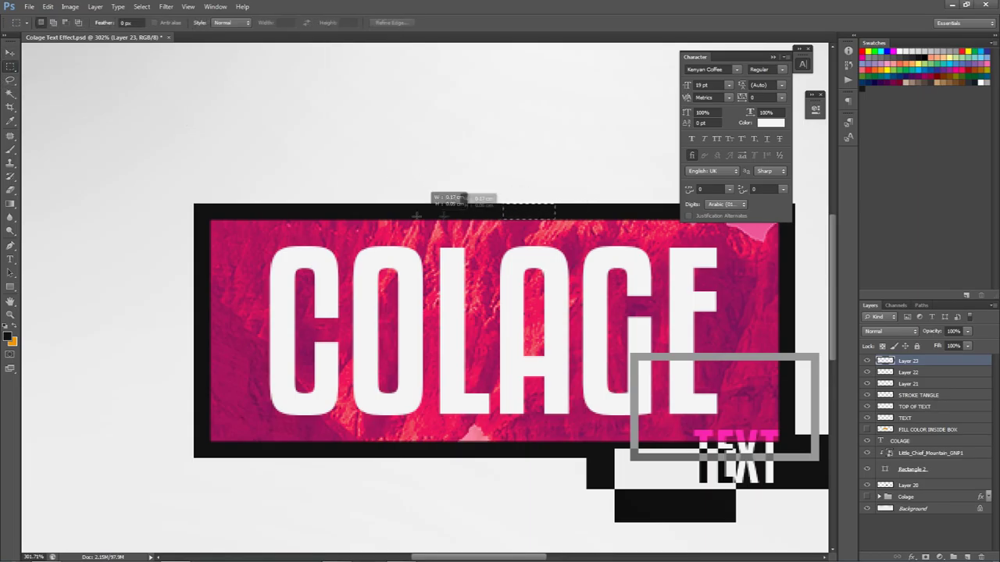
pyautogui.moveTo(196, 215); pyautogui.dragTo(196, 215)
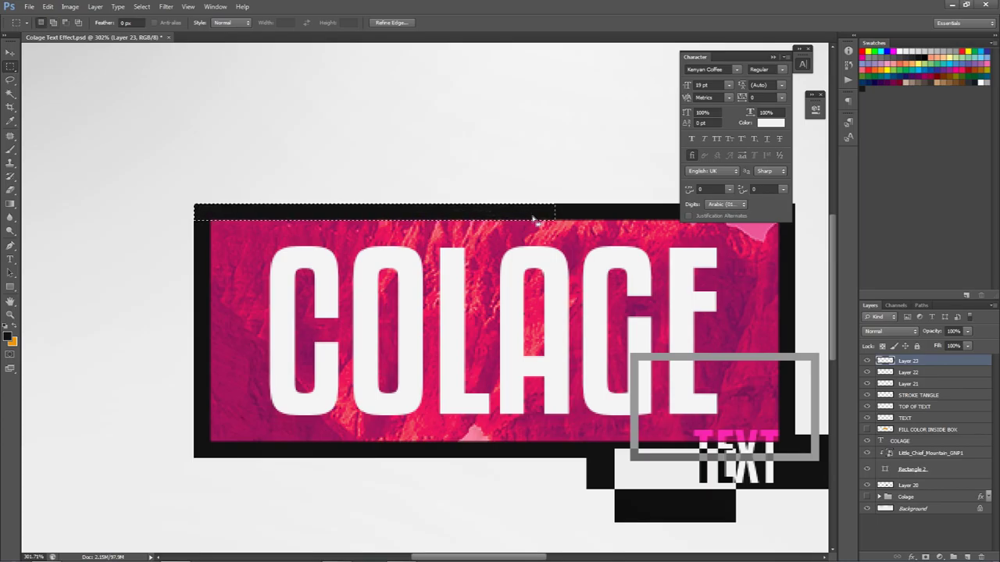
pyautogui.press('shift')
pyautogui.moveTo(203, 229); pyautogui.dragTo(209, 449)
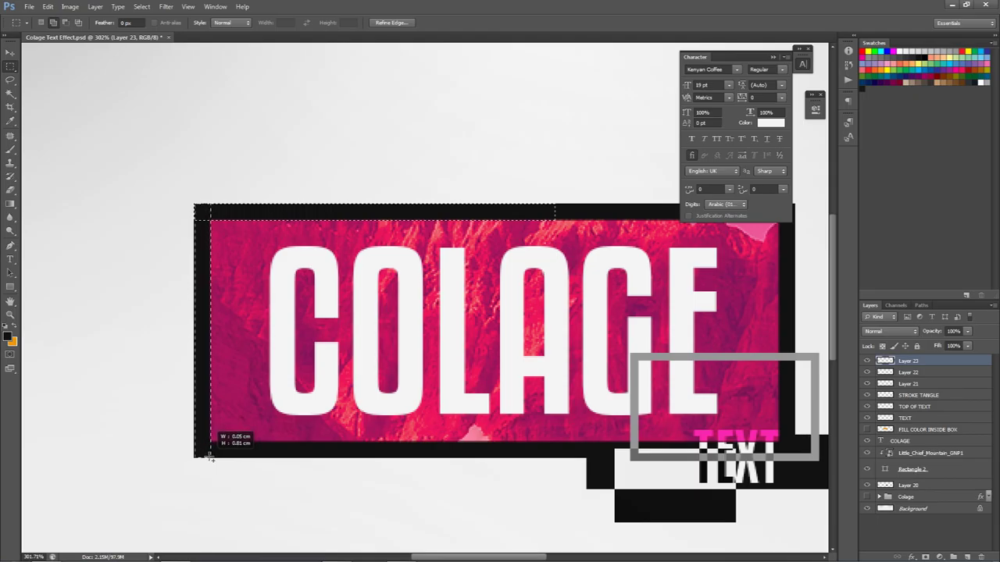
pyautogui.moveTo(210, 458); pyautogui.dragTo(210, 459)
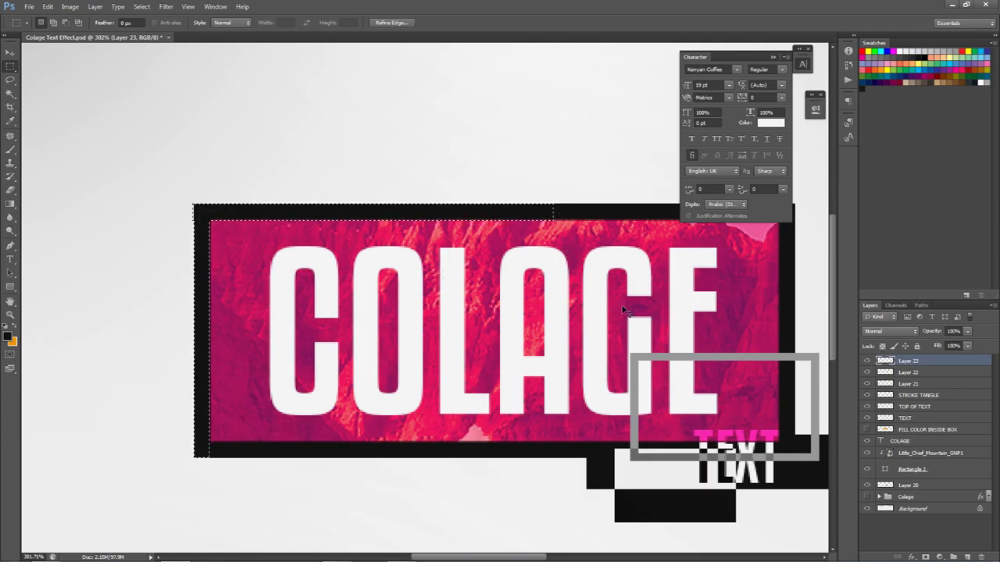
pyautogui.hotkey('ctrl', 'BackSpace')
pyautogui.hotkey('ctrl', 'd')
# Duplicate the Little_Chief_Mountain_GNP1 photo to the top and clip it to the orange strip
pyautogui.press('v')
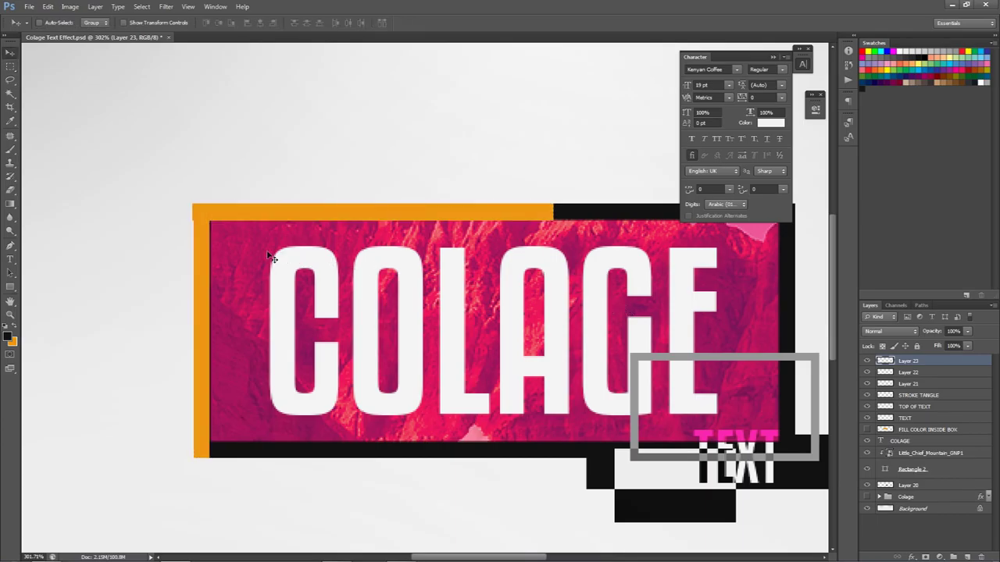
pyautogui.press('m')
pyautogui.moveTo(143, 168); pyautogui.dragTo(192, 492)
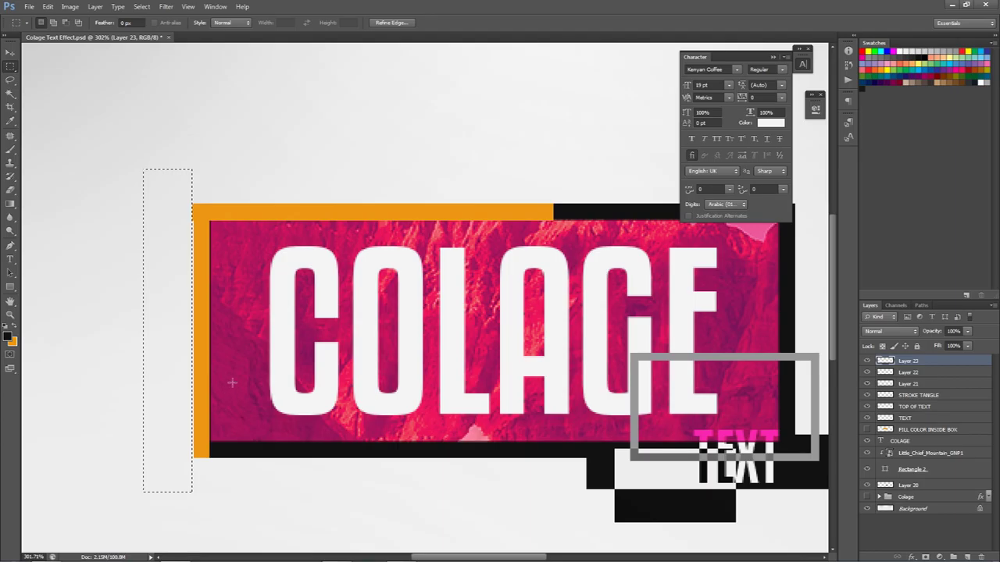
pyautogui.hotkey('ctrl', 'd')
pyautogui.press('v')
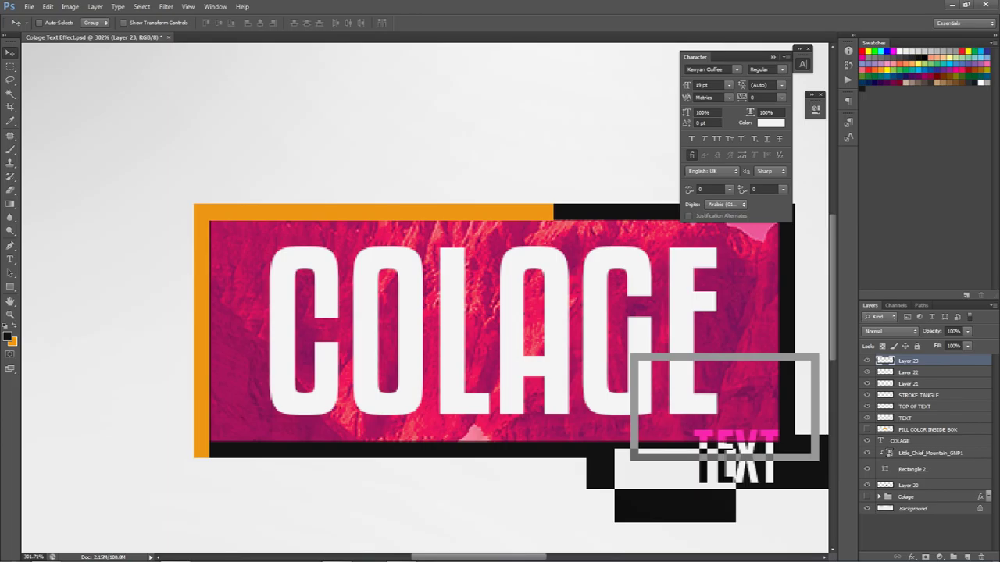
pyautogui.click(930, 454)
pyautogui.moveTo(930, 455); pyautogui.dragTo(930, 361)
pyautogui.rightClick(927, 362)
pyautogui.click(852, 355)
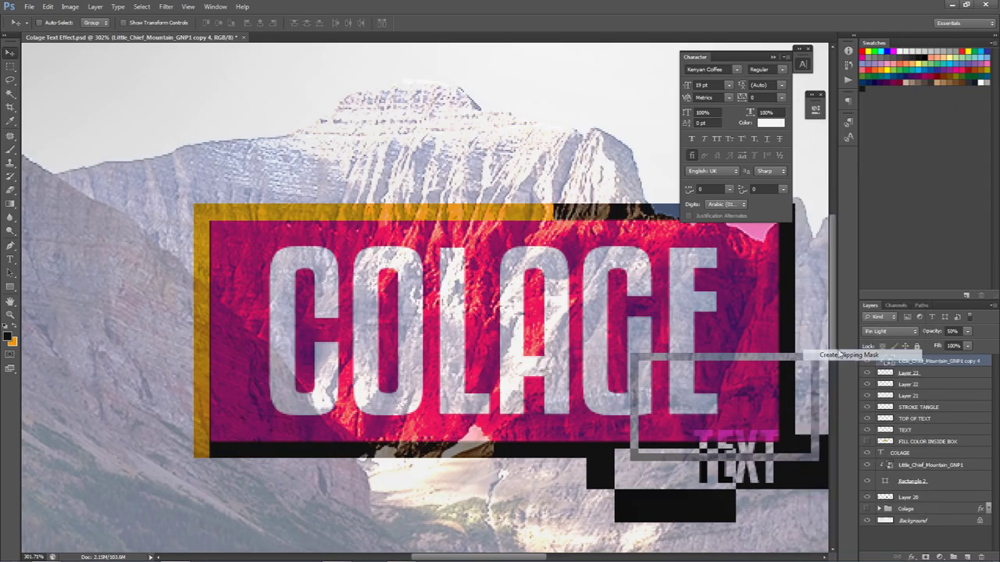
pyautogui.doubleClick(952, 372)
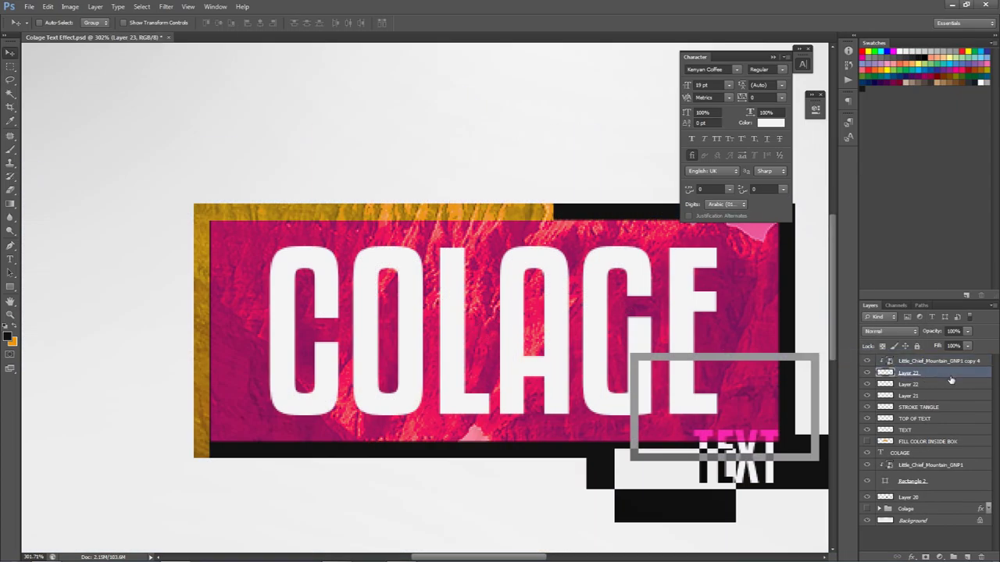
# Apply a grey 979797 Color Overlay to Layer 23's L-shaped strip
pyautogui.click(694, 316)
pyautogui.click(873, 227)
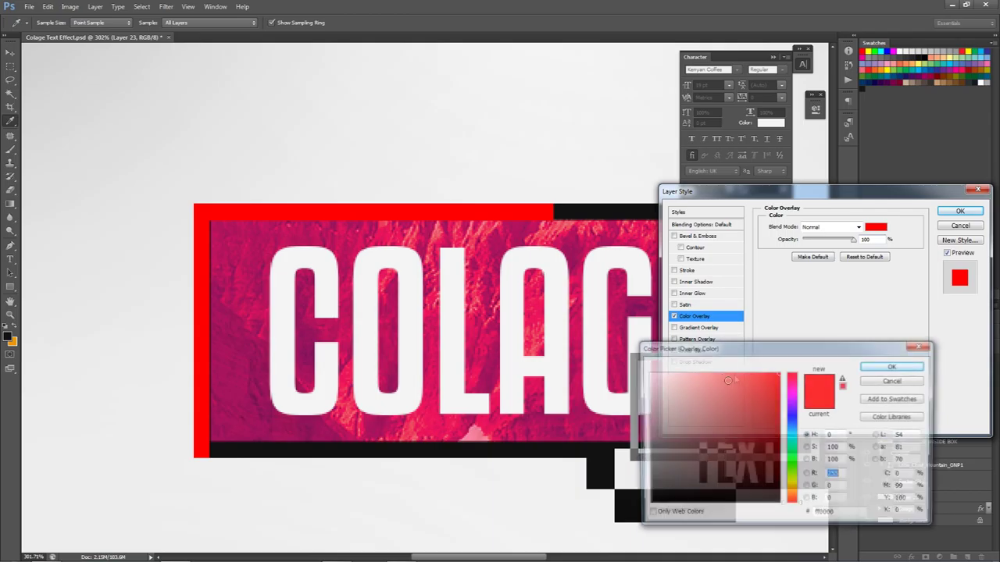
pyautogui.click(600, 476)
pyautogui.moveTo(600, 476)
pyautogui.mouseDown()
pyautogui.moveTo(625, 478)
pyautogui.moveTo(577, 468)
pyautogui.moveTo(559, 449)
pyautogui.moveTo(572, 428)
pyautogui.mouseUp()
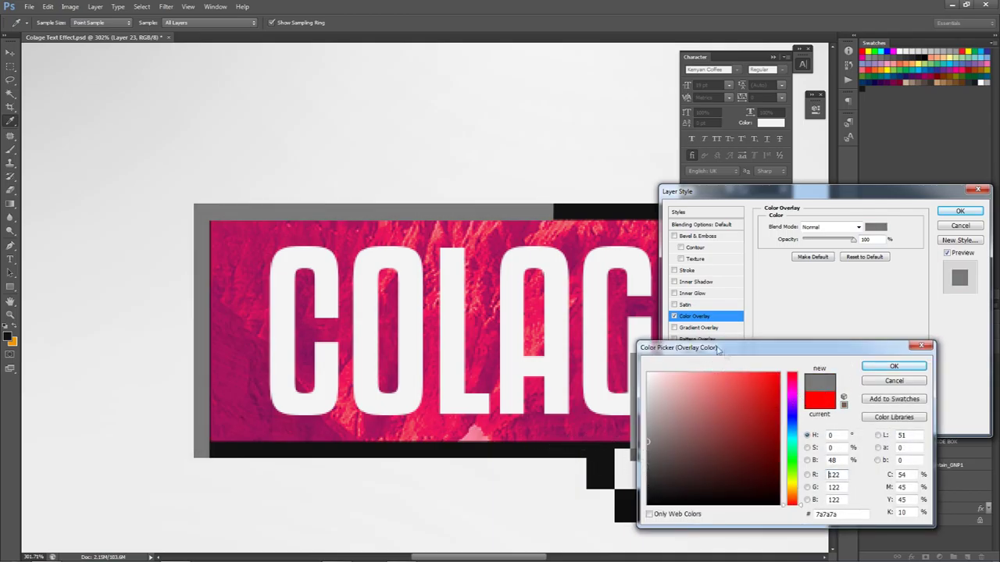
pyautogui.moveTo(720, 350); pyautogui.dragTo(754, 351)
pyautogui.click(900, 367)
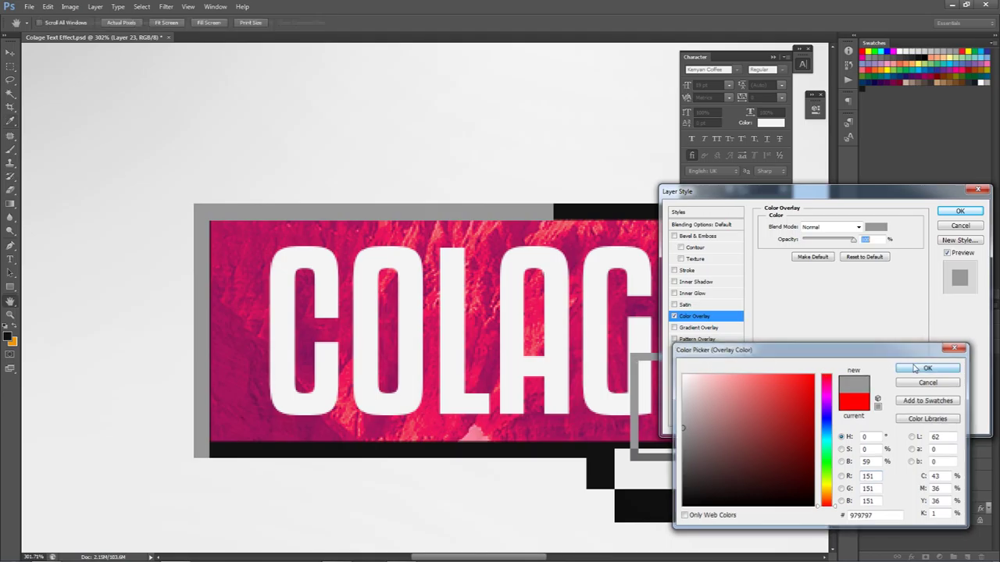
pyautogui.press('Return')
pyautogui.rightClick(915, 373)
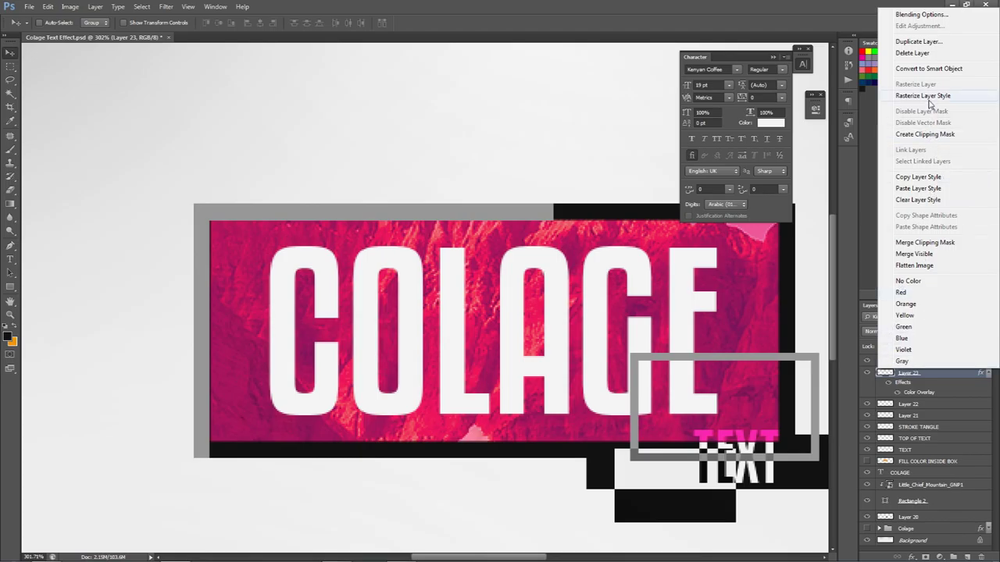
pyautogui.click(923, 384)
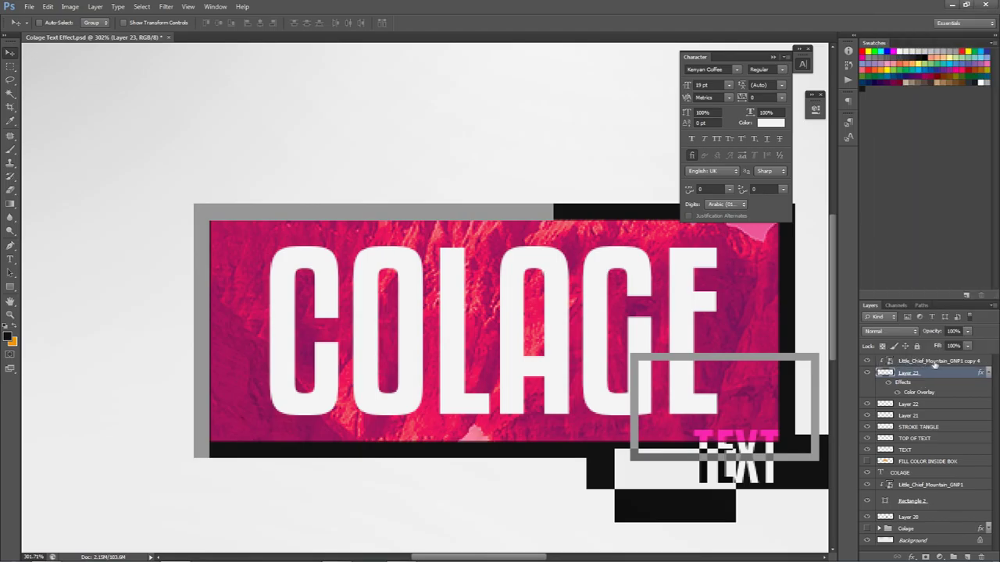
# Rasterize Layer 23's grey overlay and set the mountain copy to Luminosity blending
pyautogui.rightClick(925, 376)
pyautogui.click(922, 101)
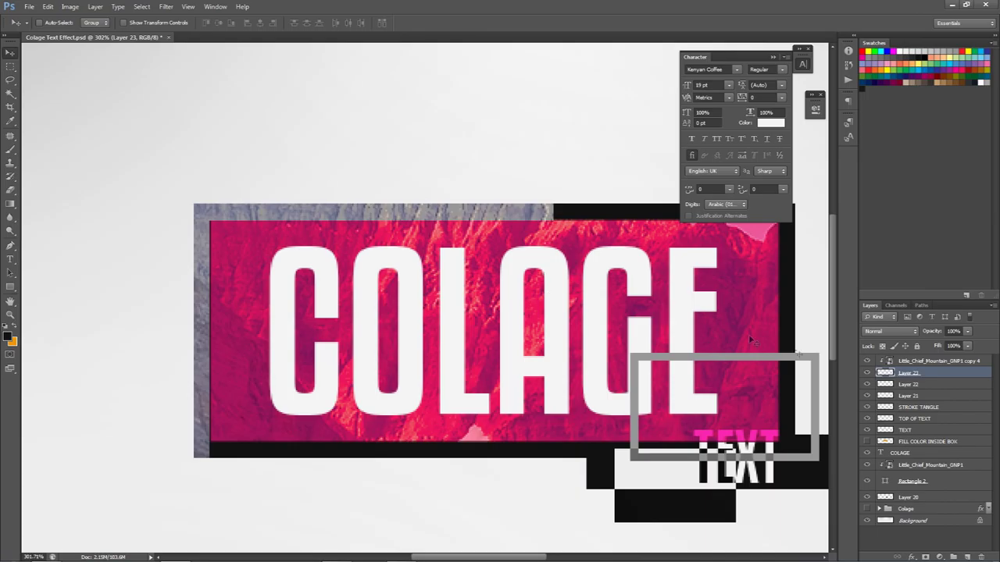
pyautogui.hotkey('alt', ']')
pyautogui.click(890, 321)
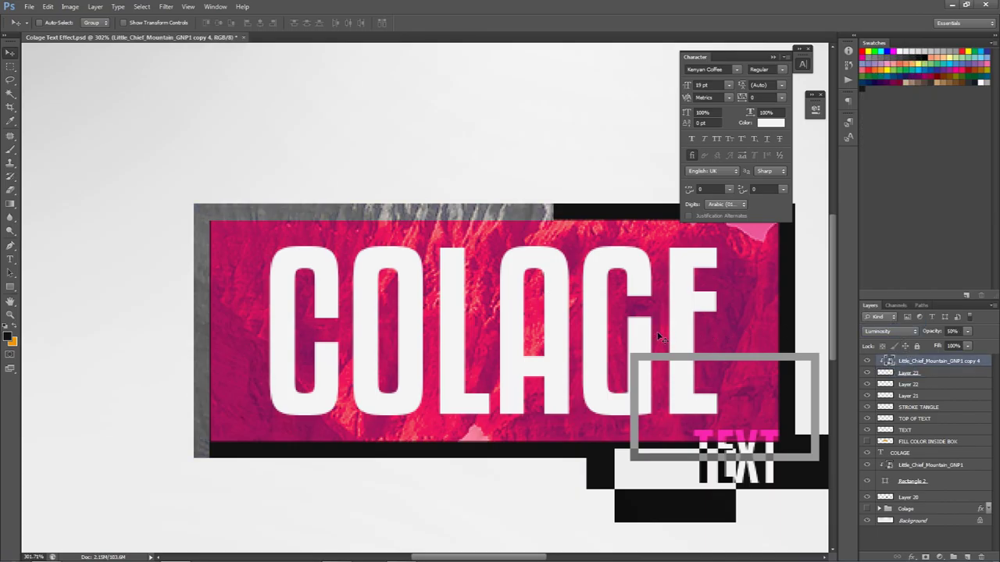
pyautogui.scroll(-3, 659, 336)
pyautogui.moveTo(578, 414); pyautogui.dragTo(593, 383)
# Try Darken blending on the clipped mountain copy
pyautogui.click(882, 333)
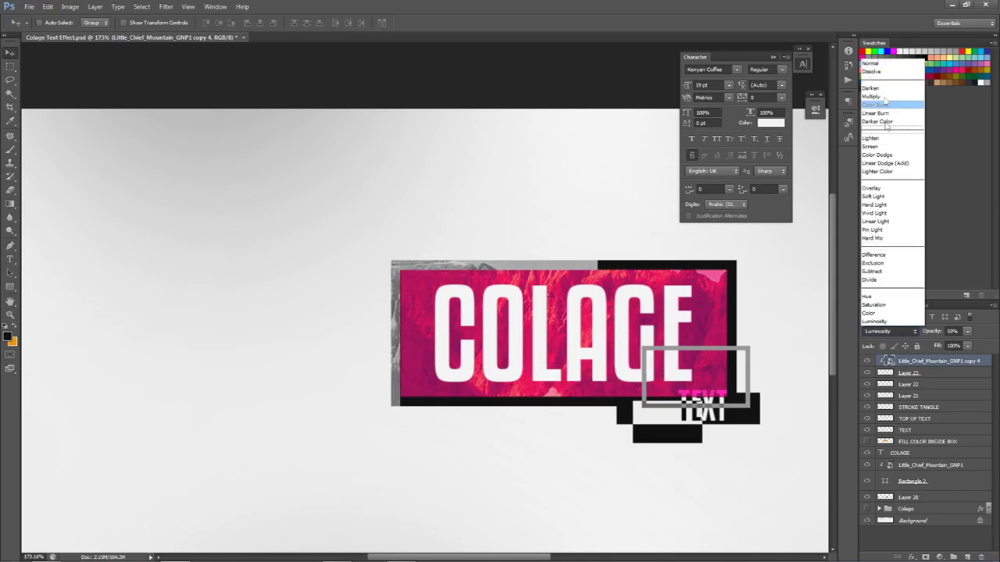
pyautogui.click(879, 90)
pyautogui.scroll(-12, 886, 327)
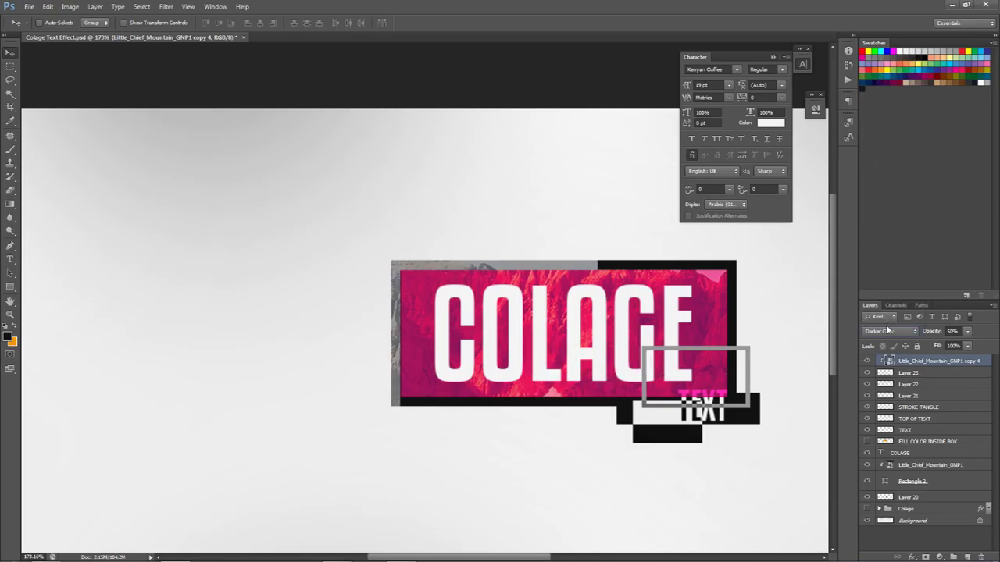
pyautogui.scroll(-8, 886, 332)
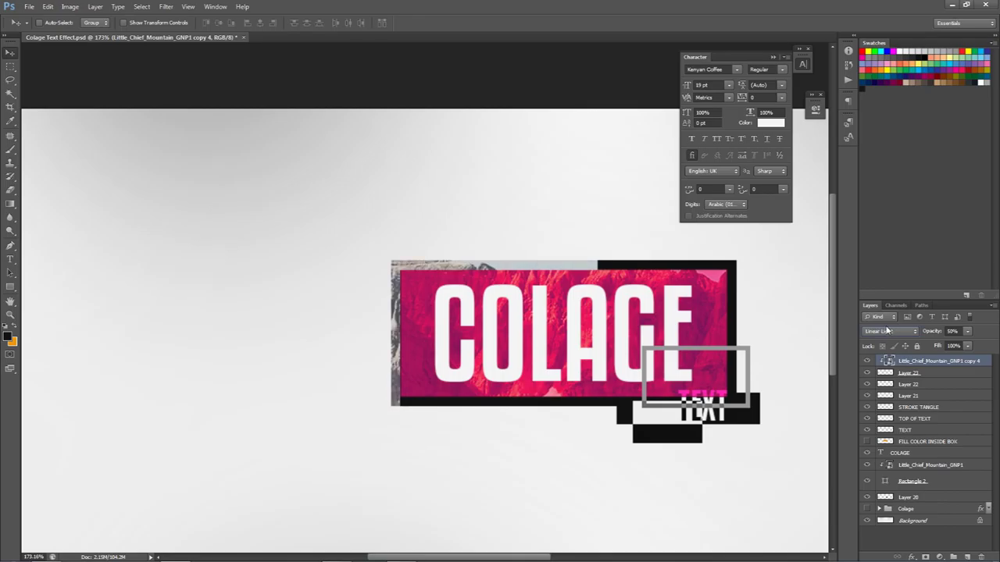
pyautogui.scroll(1, 886, 331)
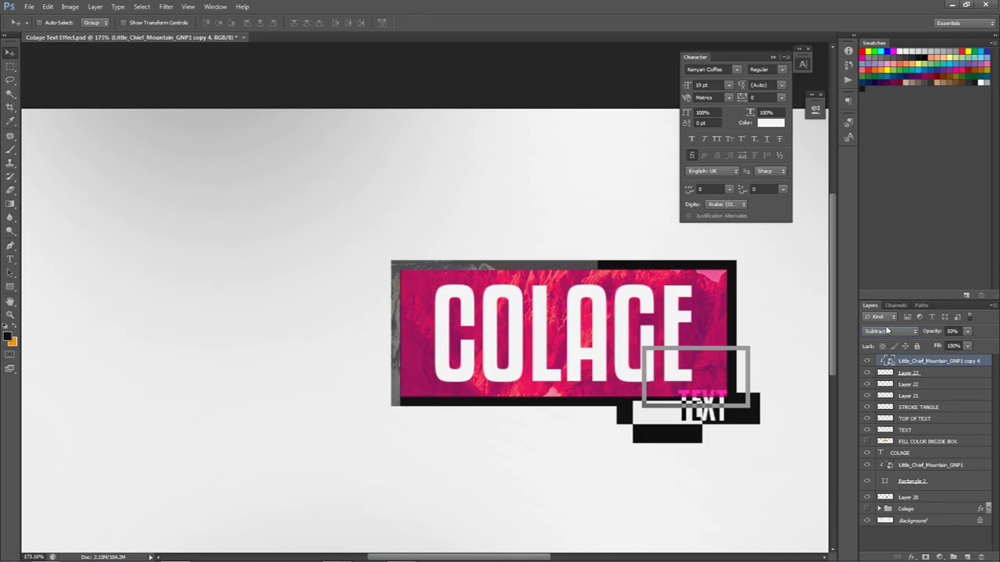
pyautogui.scroll(-5, 886, 331)
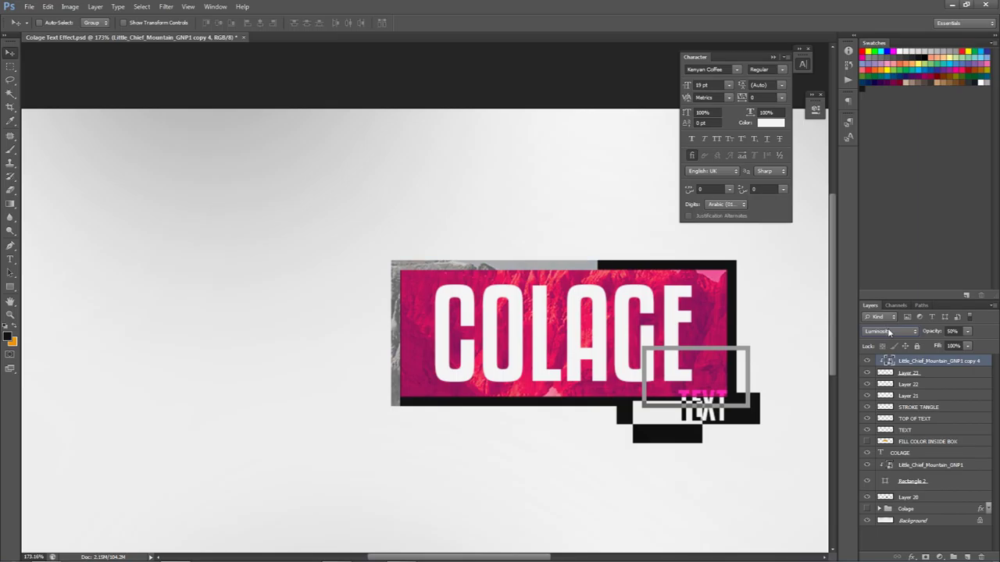
pyautogui.doubleClick(950, 373)
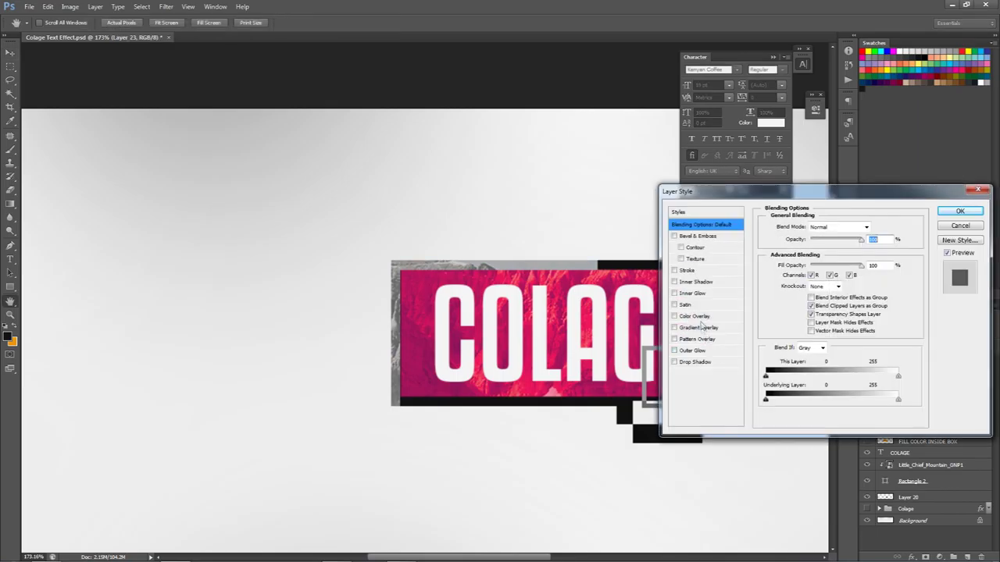
# Give Layer 23 a dark grey 1f1f1f Color Overlay and rasterize it into the pixels
pyautogui.click(695, 315)
pyautogui.click(875, 227)
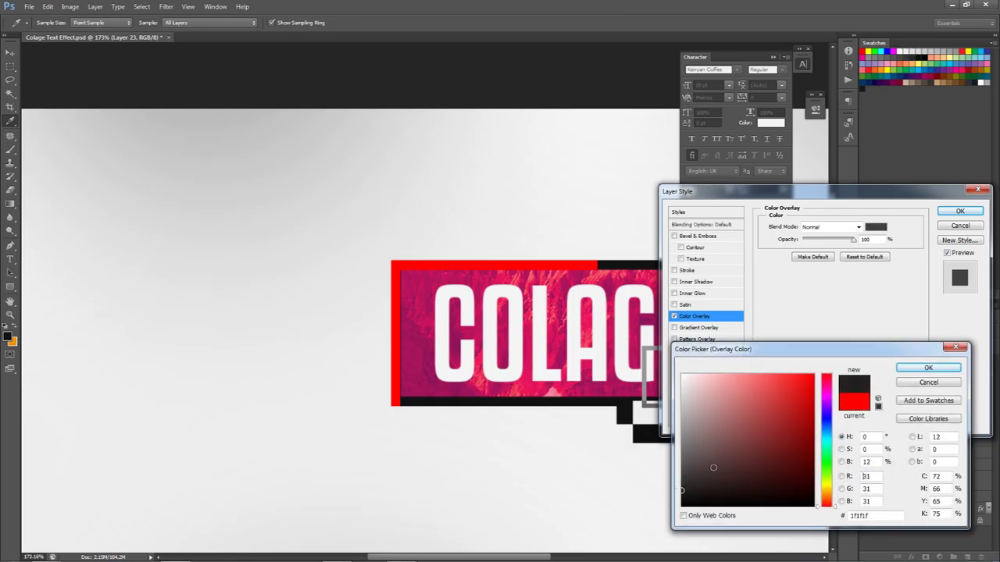
pyautogui.click(928, 368)
pyautogui.press('Return')
pyautogui.rightClick(929, 375)
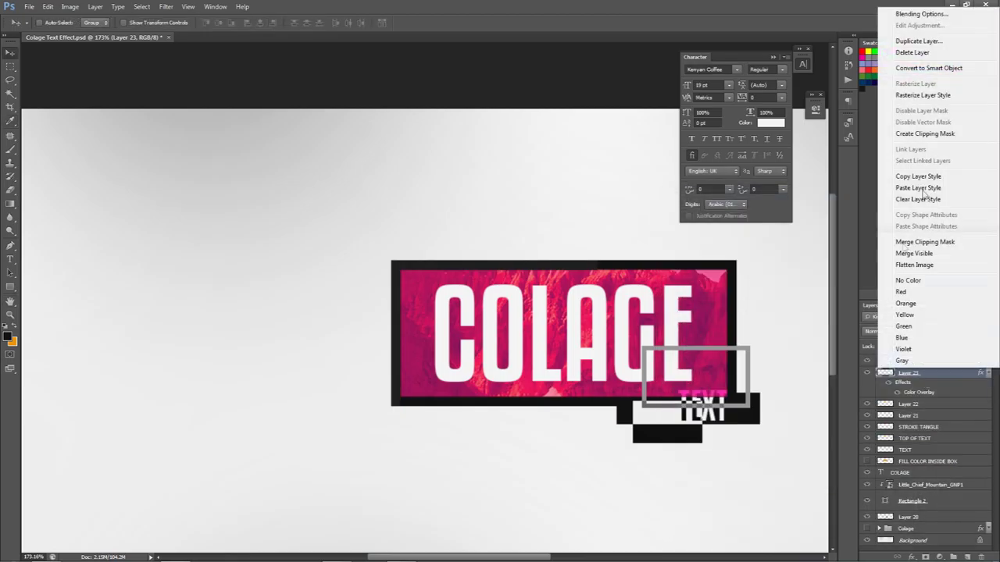
pyautogui.click(922, 95)
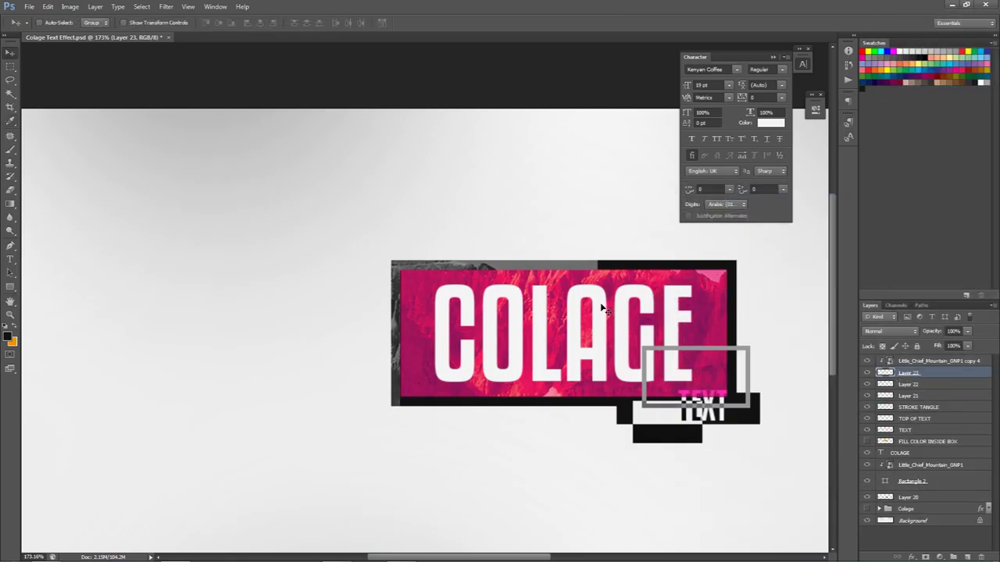
pyautogui.scroll(-6, 604, 309)
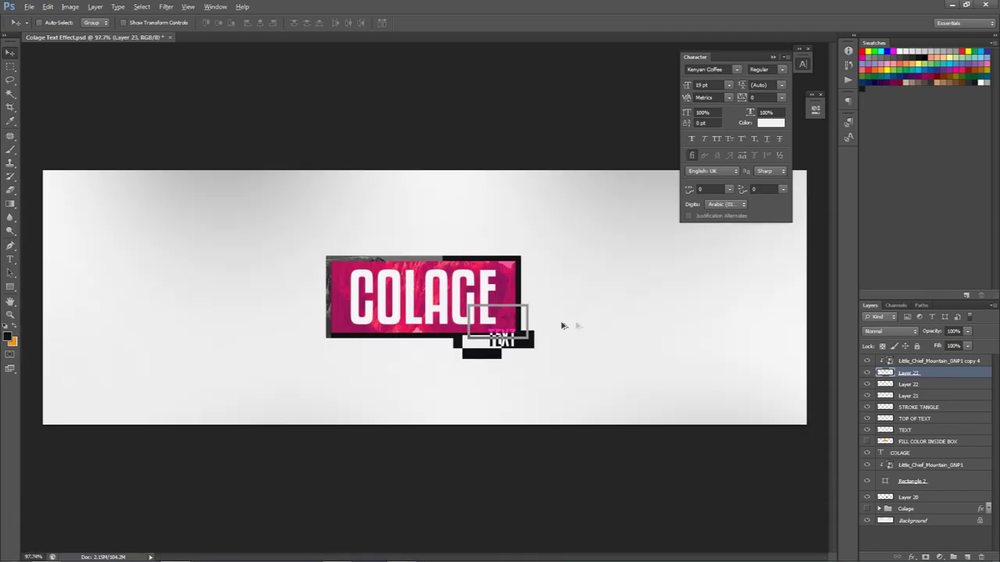
pyautogui.press('alt')
pyautogui.click(910, 362)
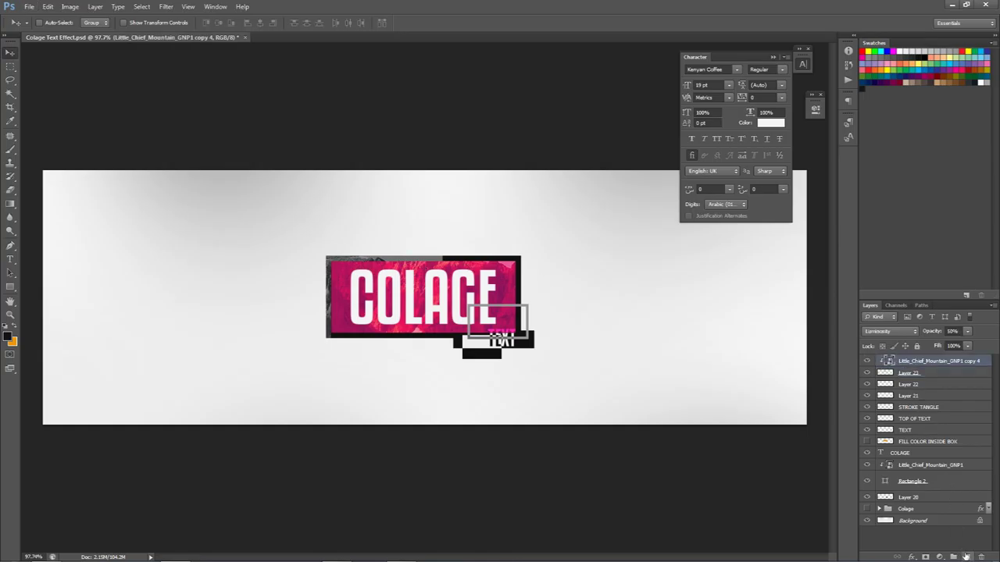
# On a new layer, fill a thin strip along the COLAGE panel's bottom edge
pyautogui.click(968, 557)
pyautogui.press('m')
pyautogui.scroll(5, 399, 335)
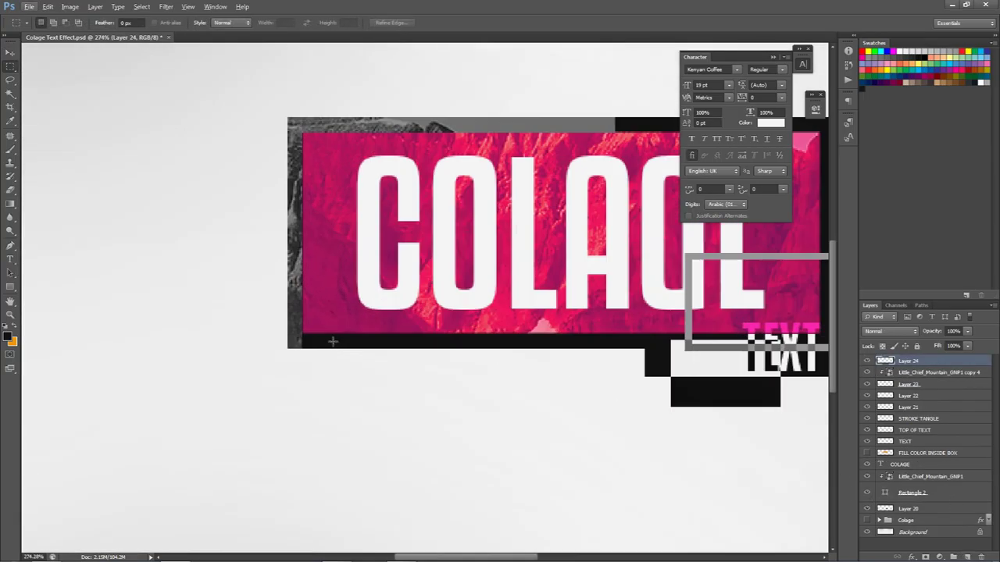
pyautogui.moveTo(329, 335); pyautogui.dragTo(669, 349)
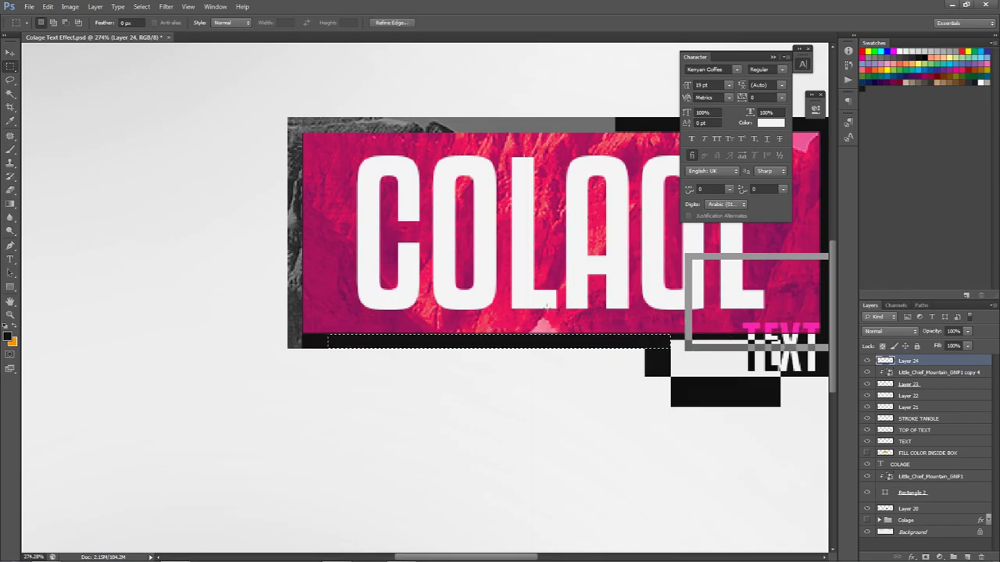
pyautogui.hotkey('ctrl', 'BackSpace')
pyautogui.hotkey('ctrl', 'd')
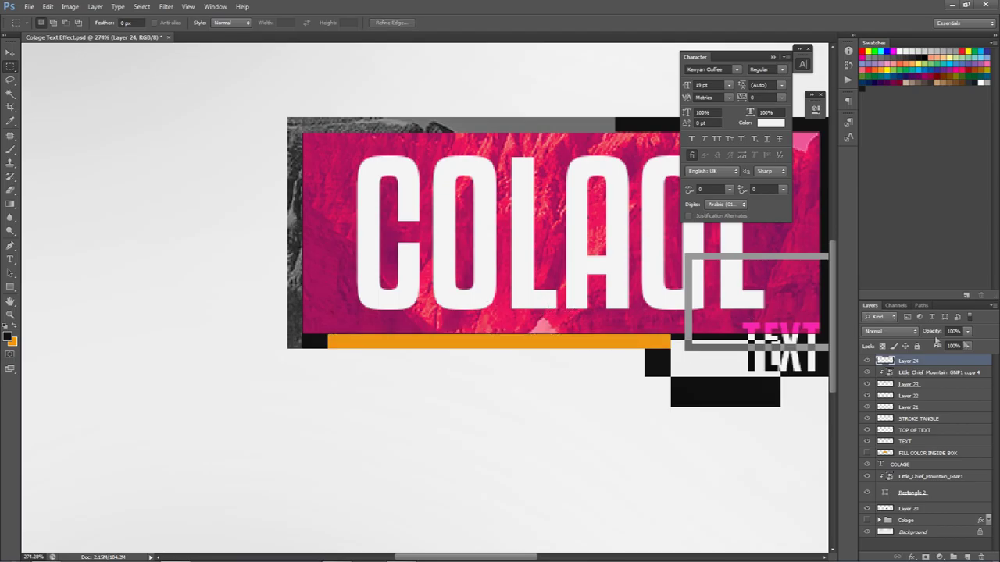
# Lower the strip layer's Fill to 0%, then restore it to full
pyautogui.click(969, 347)
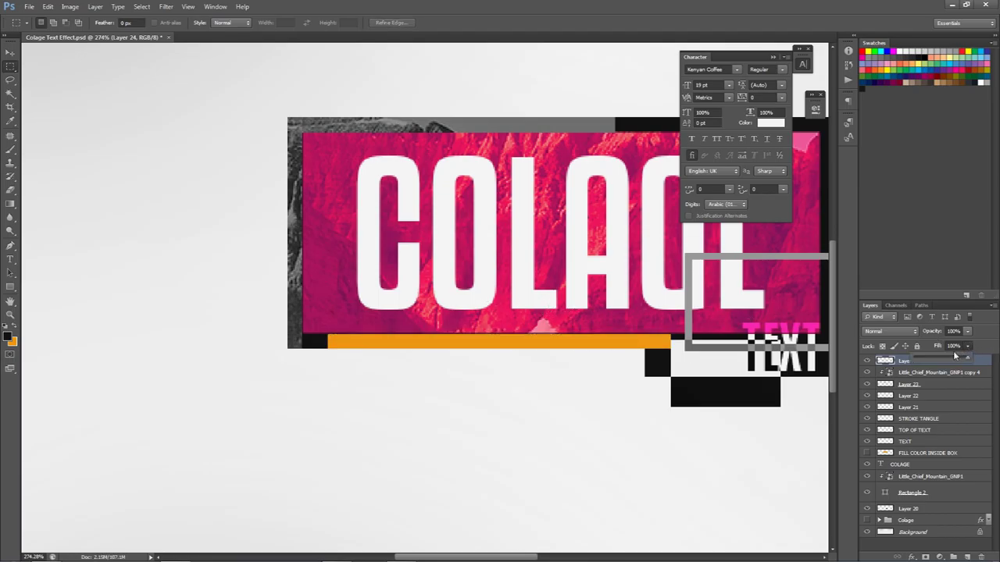
pyautogui.moveTo(972, 357); pyautogui.dragTo(914, 357)
pyautogui.click(974, 362)
pyautogui.doubleClick(969, 361)
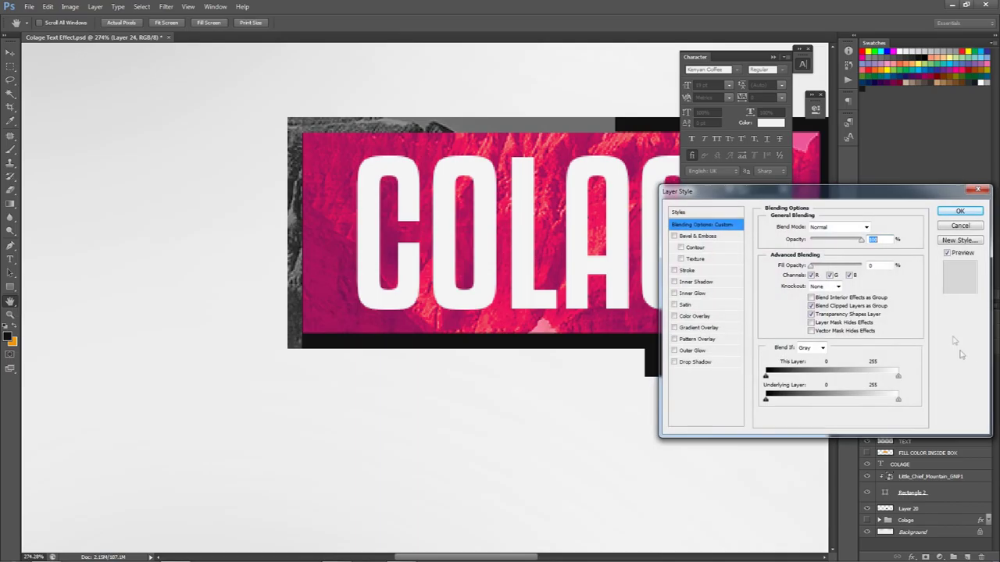
pyautogui.click(966, 233)
pyautogui.moveTo(942, 358); pyautogui.dragTo(989, 359)
# Give the strip layer a grey Color Overlay
pyautogui.doubleClick(961, 361)
pyautogui.click(707, 316)
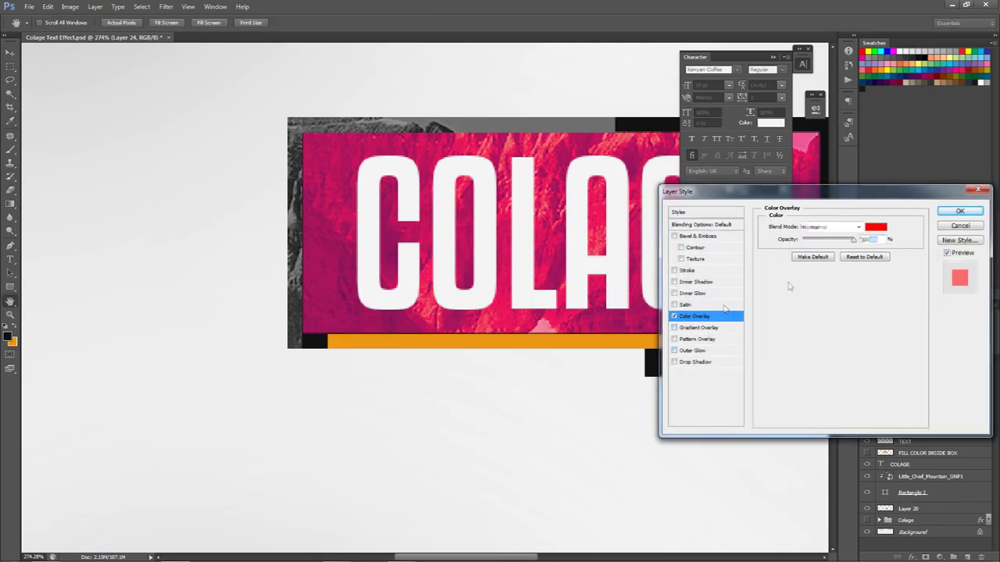
pyautogui.click(876, 226)
pyautogui.click(692, 438)
pyautogui.click(921, 374)
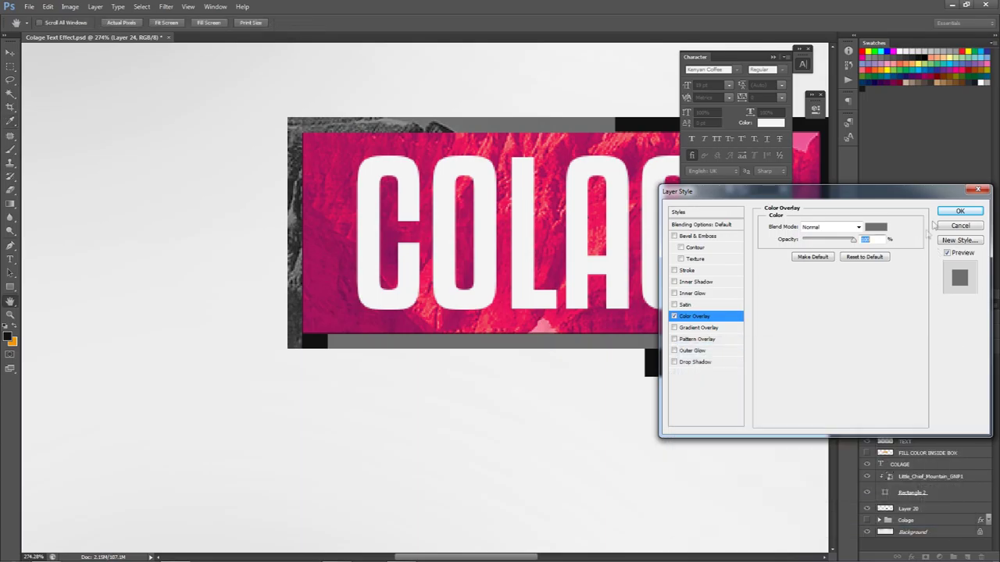
pyautogui.click(960, 211)
# Rasterize the strip's layer style to merge the grey overlay into its pixels
pyautogui.rightClick(923, 363)
pyautogui.click(924, 90)
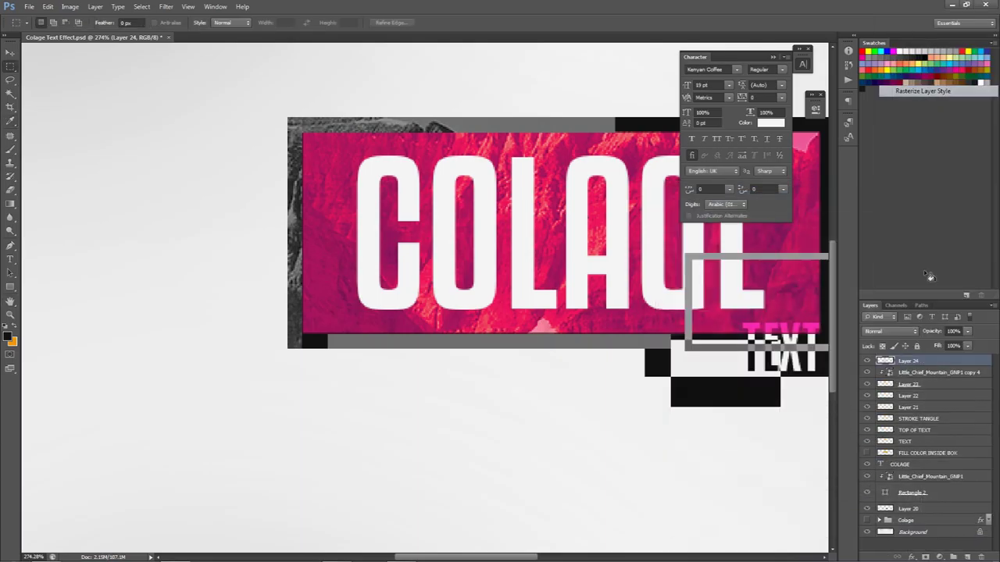
pyautogui.doubleClick(945, 363)
# Add a Pattern Overlay to the strip using a light pattern at reduced scale
pyautogui.click(697, 339)
pyautogui.click(815, 270)
pyautogui.click(817, 299)
pyautogui.scroll(1, 858, 312)
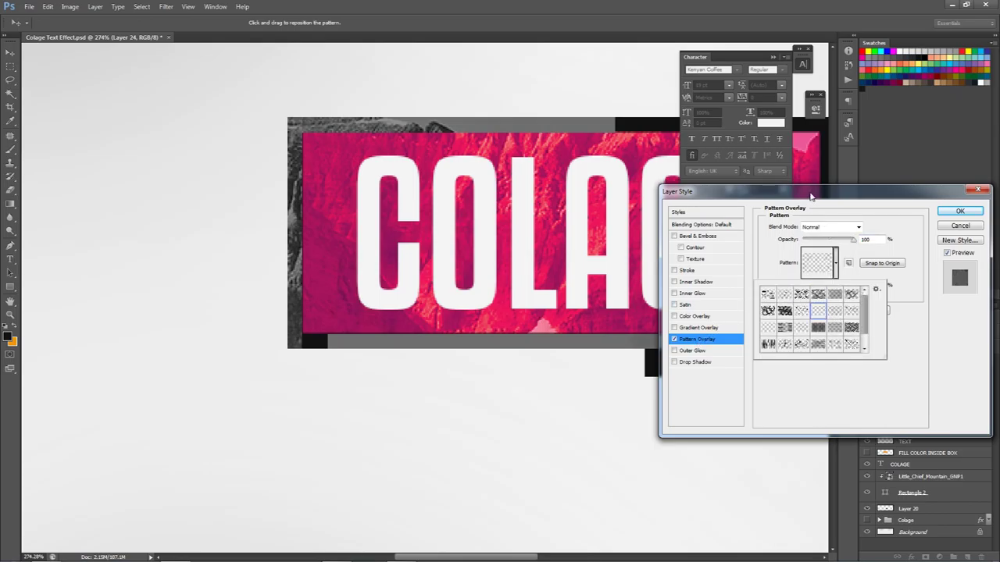
pyautogui.moveTo(810, 196); pyautogui.dragTo(803, 205)
pyautogui.moveTo(823, 295); pyautogui.dragTo(797, 295)
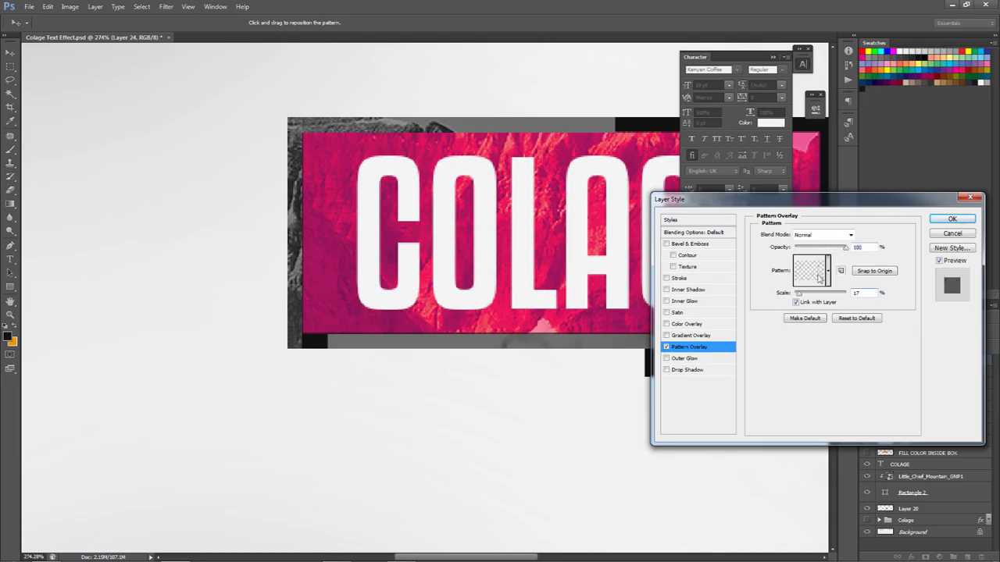
# Switch the overlay to the dark diagonal pattern at Scale 7 with lower opacity
pyautogui.click(822, 274)
pyautogui.click(827, 302)
pyautogui.click(843, 336)
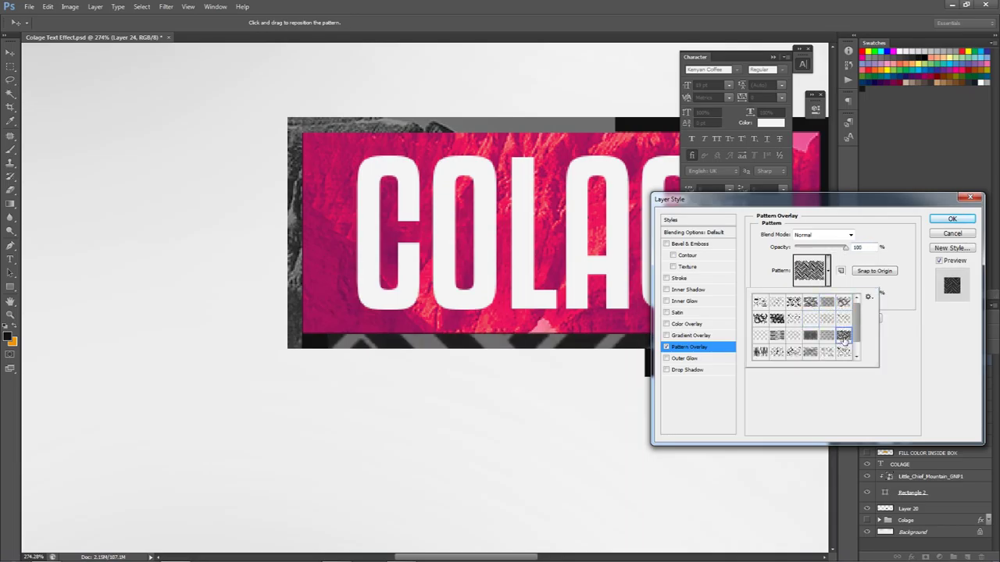
pyautogui.click(820, 213)
pyautogui.moveTo(803, 300); pyautogui.dragTo(797, 301)
pyautogui.moveTo(818, 248); pyautogui.dragTo(815, 250)
pyautogui.click(949, 219)
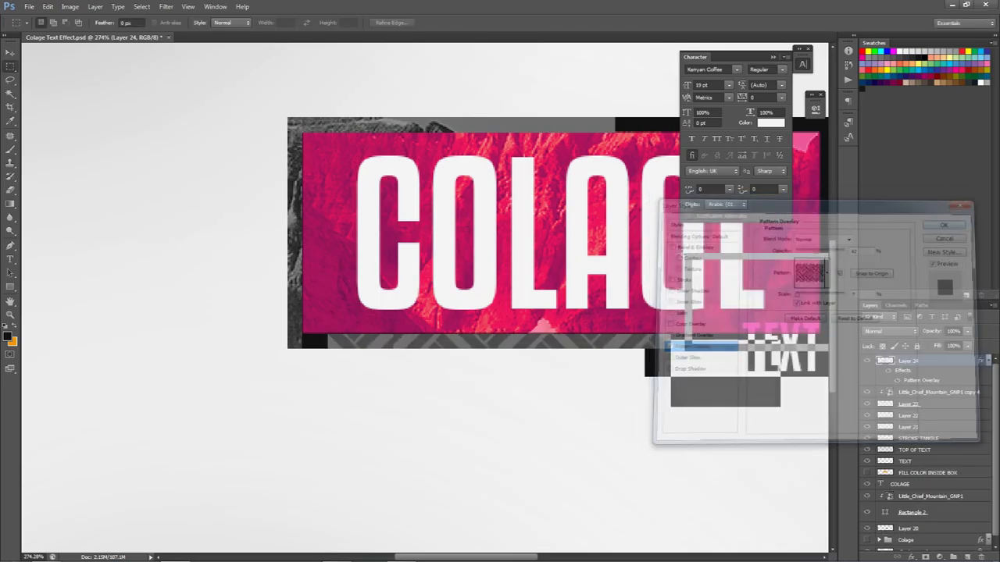
pyautogui.scroll(-6, 653, 277)
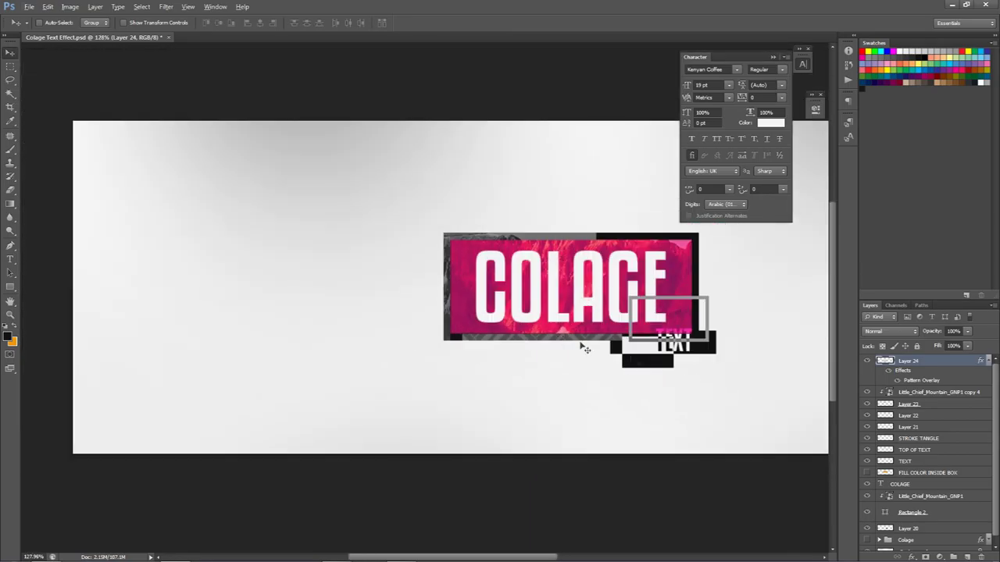
# Add an Inner Bevel of size 5 px with highlight 15% and shadow 43%
pyautogui.doubleClick(930, 361)
pyautogui.click(686, 245)
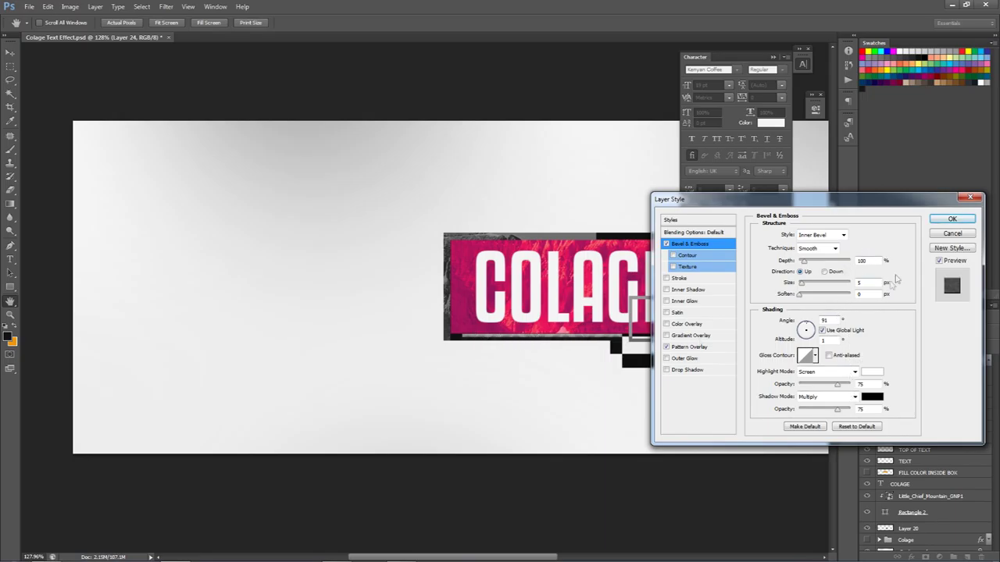
pyautogui.click(831, 264)
pyautogui.press('Tab')
pyautogui.press('Tab')
pyautogui.press('Tab')
pyautogui.press('Tab')
pyautogui.moveTo(834, 411); pyautogui.dragTo(804, 412)
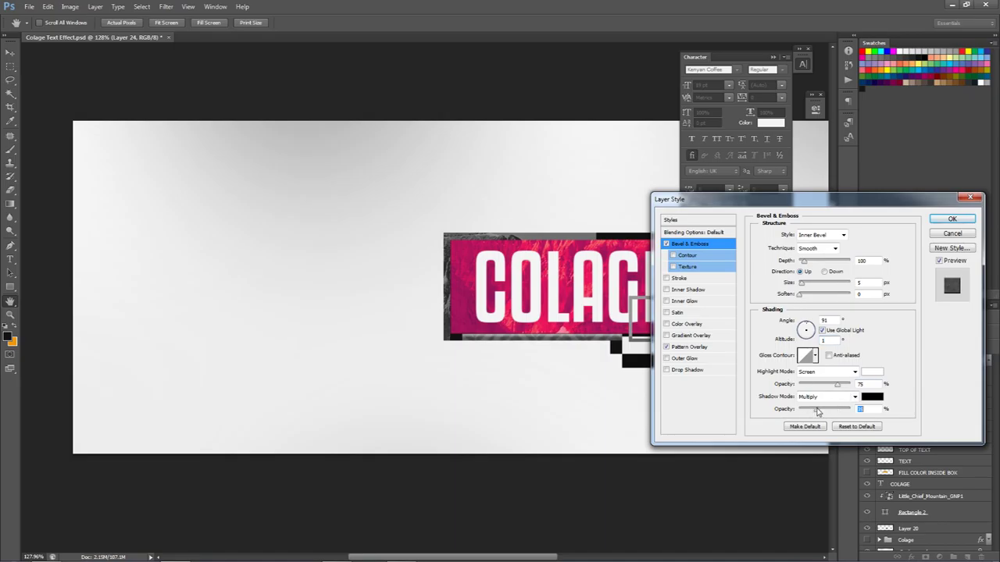
pyautogui.moveTo(826, 411); pyautogui.dragTo(810, 388)
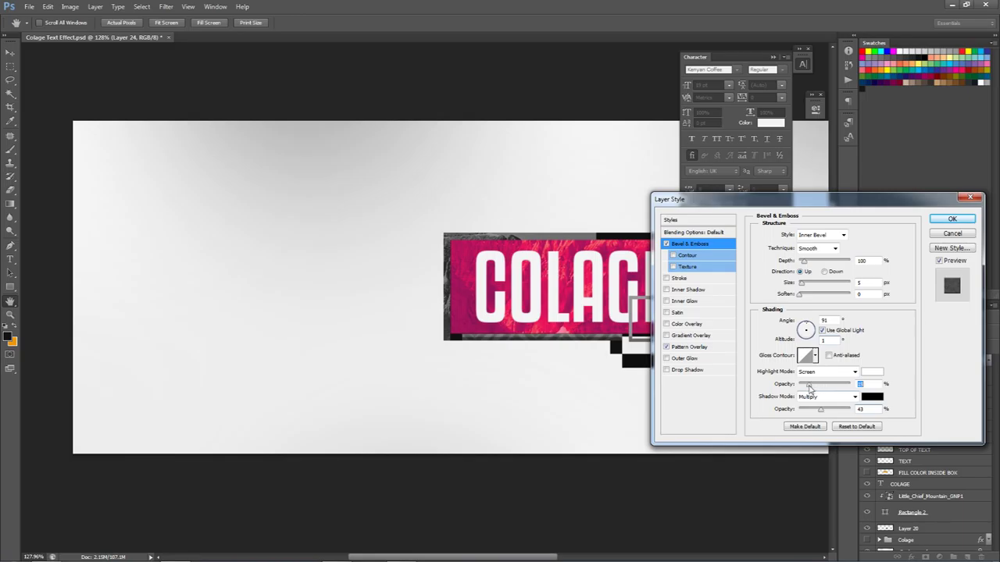
pyautogui.click(952, 220)
pyautogui.scroll(-3, 621, 315)
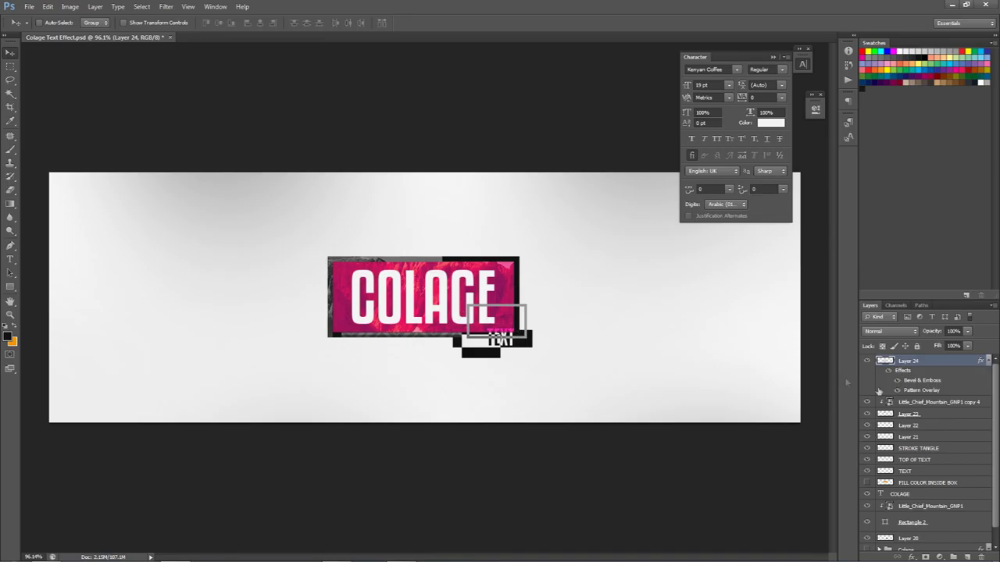
pyautogui.click(987, 360)
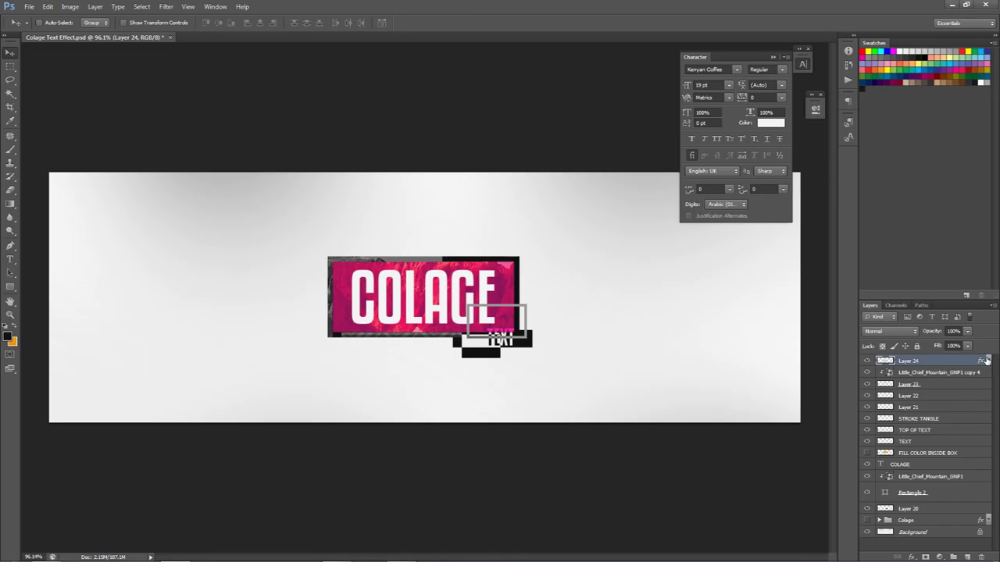
# On a new layer, fill a black rectangle over the top of COLAGE and nudge it into place
pyautogui.click(967, 555)
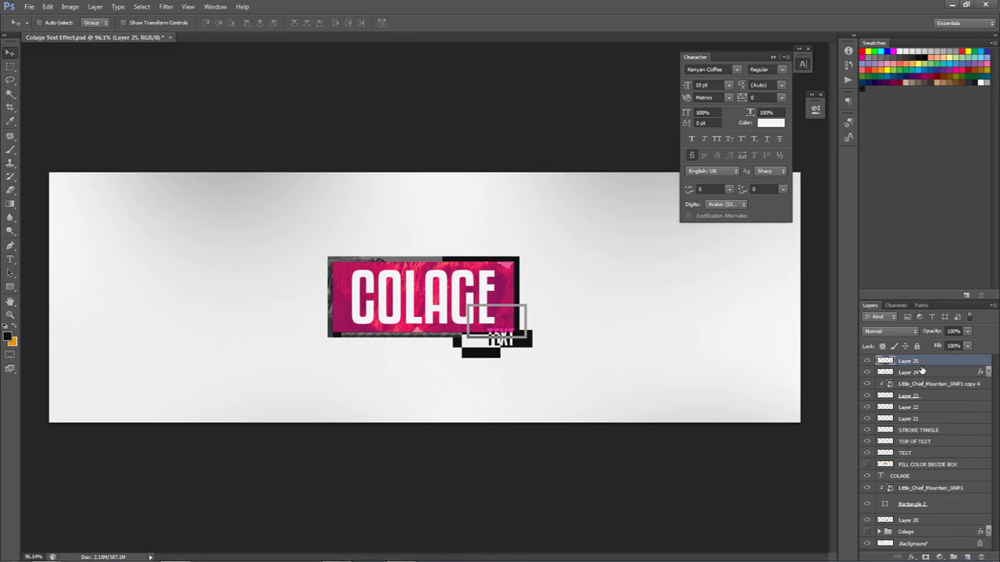
pyautogui.press('m')
pyautogui.scroll(3, 474, 268)
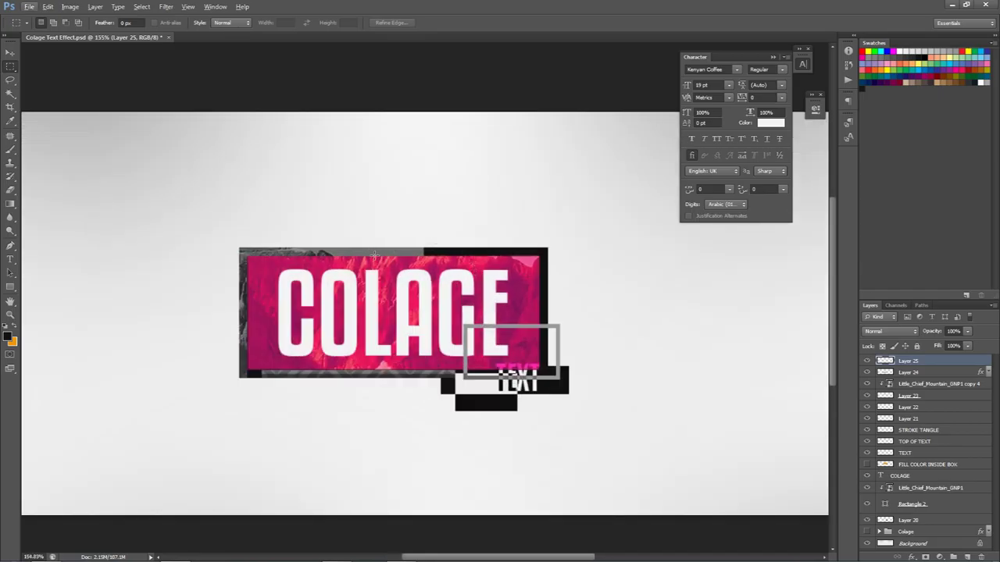
pyautogui.moveTo(374, 255); pyautogui.dragTo(538, 303)
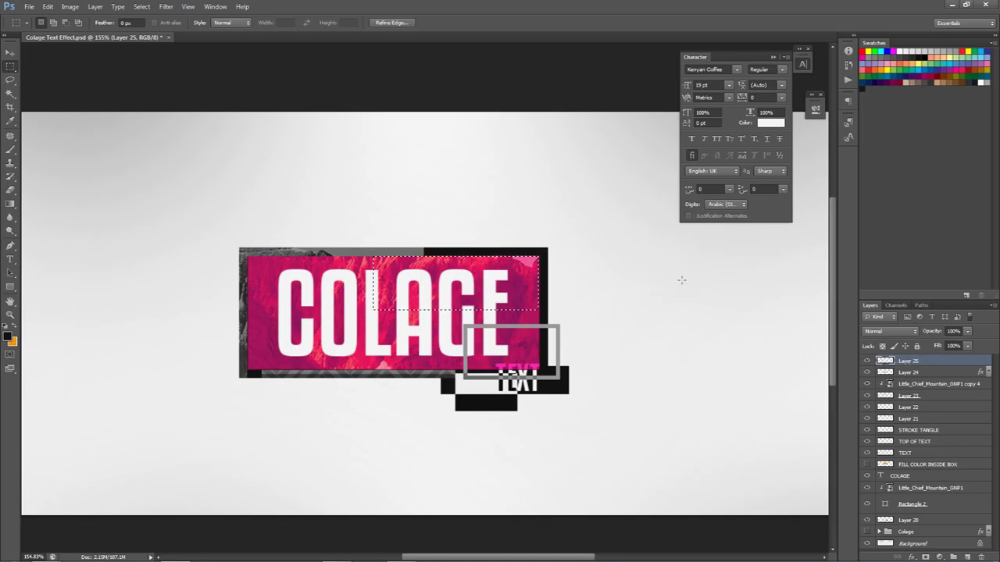
pyautogui.hotkey('alt', 'BackSpace')
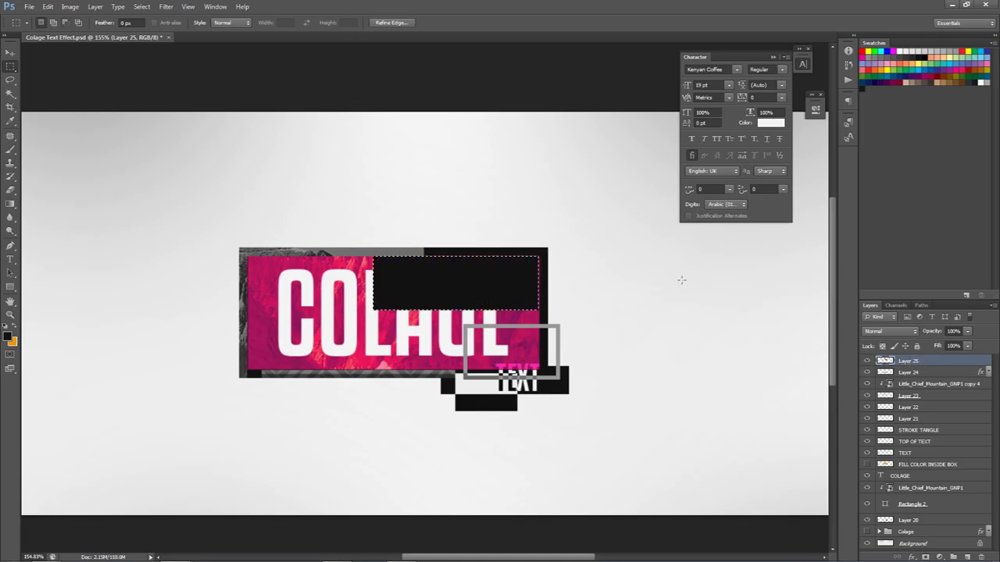
pyautogui.hotkey('ctrl', 'd')
pyautogui.press('v')
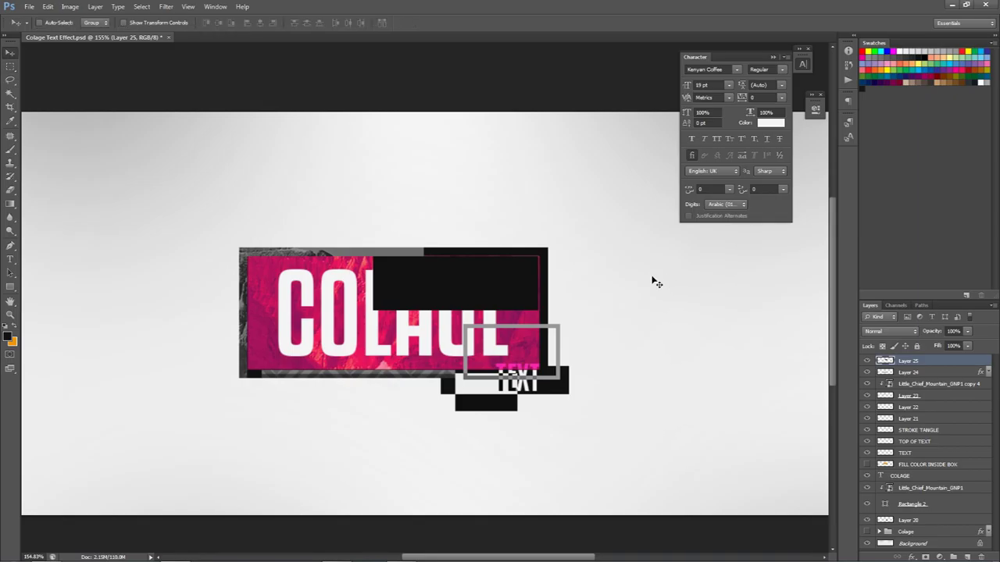
pyautogui.press('Right')
pyautogui.press('Up')
pyautogui.press('Down')
pyautogui.press('Left')
# Set the rectangle's Fill to 0% and add an Inner Shadow with distance 0 and slightly higher opacity
pyautogui.click(967, 346)
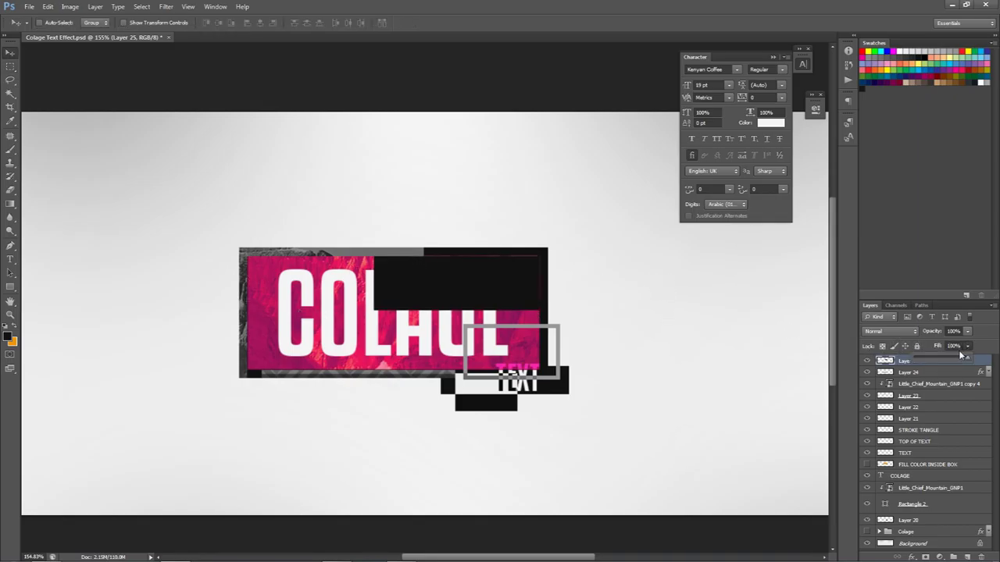
pyautogui.moveTo(962, 358); pyautogui.dragTo(874, 356)
pyautogui.doubleClick(950, 360)
pyautogui.click(687, 290)
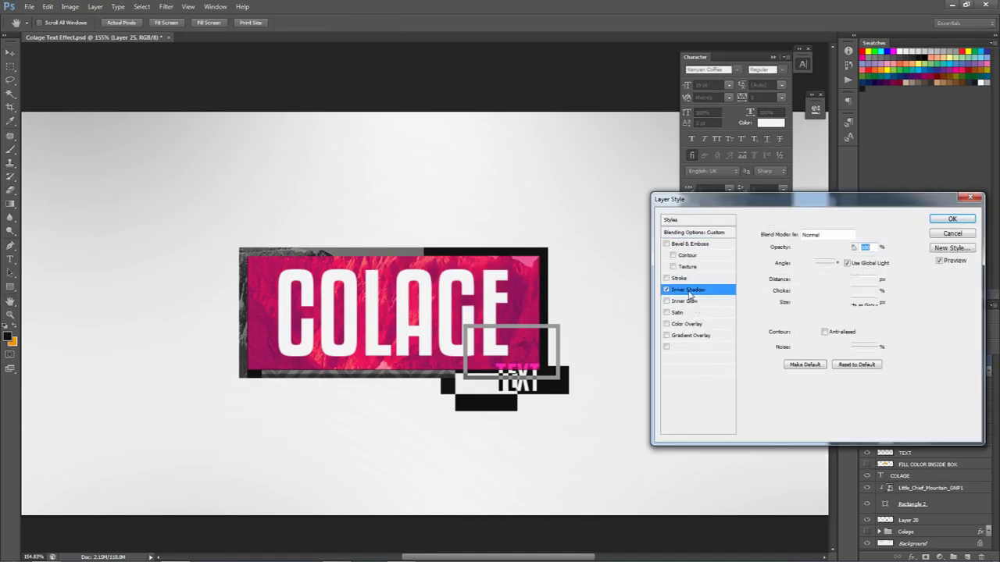
pyautogui.moveTo(798, 281); pyautogui.dragTo(803, 305)
pyautogui.moveTo(831, 248); pyautogui.dragTo(837, 254)
pyautogui.click(953, 219)
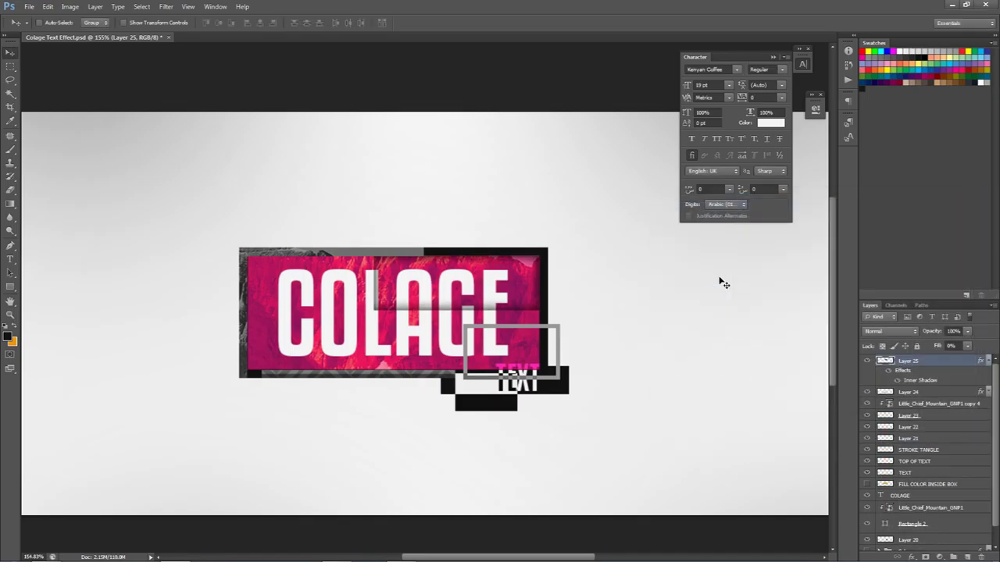
# Narrow the rectangle from its left side and shorten it from the bottom
pyautogui.hotkey('ctrl', 't')
pyautogui.moveTo(371, 281); pyautogui.dragTo(434, 282)
pyautogui.press('Return')
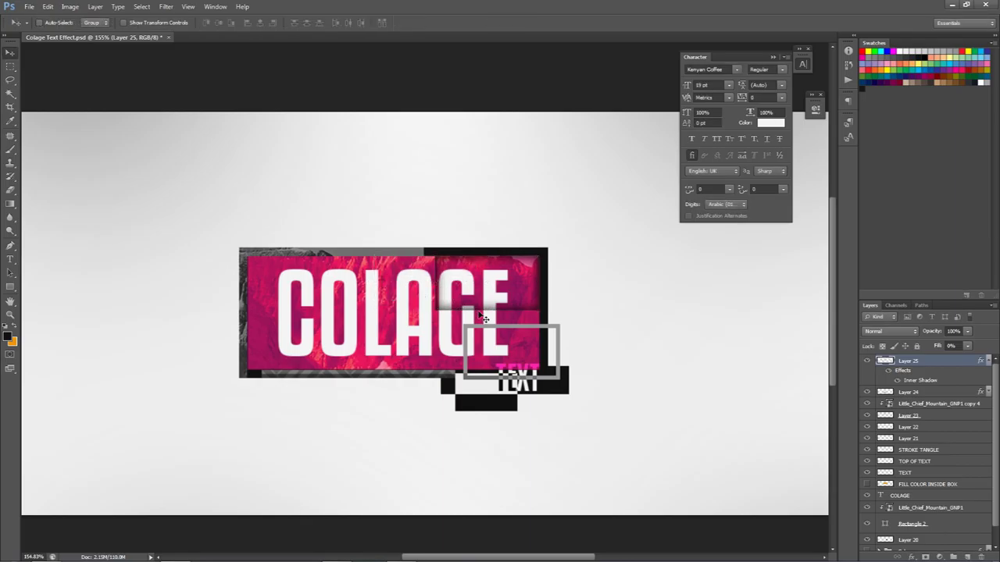
pyautogui.hotkey('ctrl', 't')
pyautogui.moveTo(487, 308); pyautogui.dragTo(487, 283)
pyautogui.press('Return')
pyautogui.scroll(-3, 569, 338)
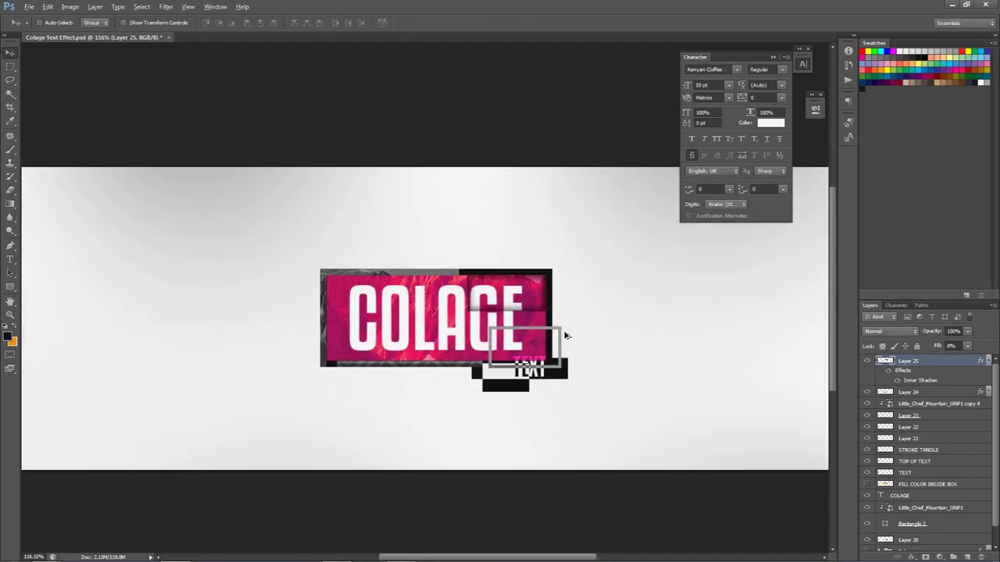
# Add a Pattern Overlay to Layer 25, trying several patterns and shrinking the scale
pyautogui.doubleClick(938, 364)
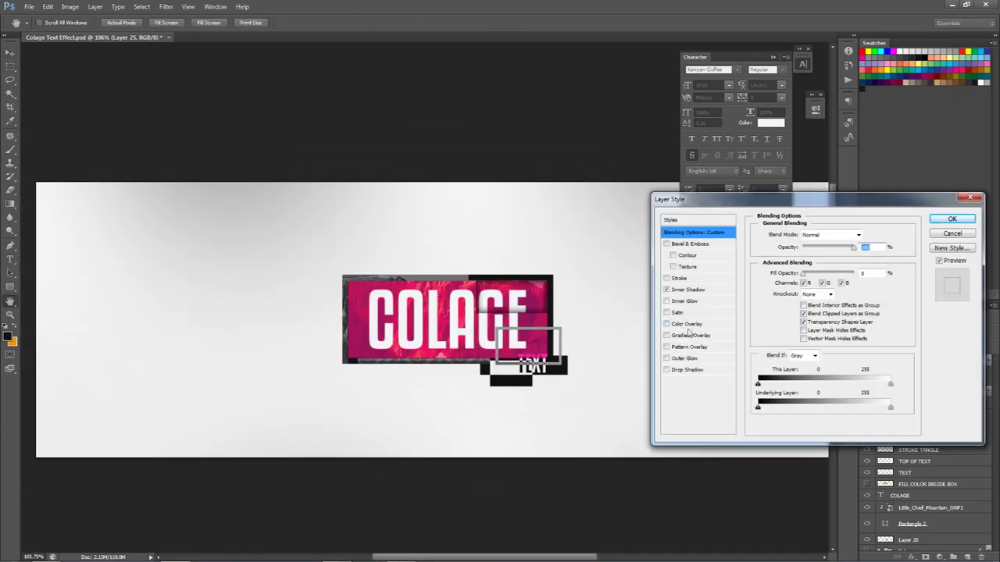
pyautogui.click(688, 347)
pyautogui.click(810, 281)
pyautogui.click(817, 321)
pyautogui.click(809, 337)
pyautogui.click(794, 336)
pyautogui.click(776, 337)
pyautogui.doubleClick(777, 338)
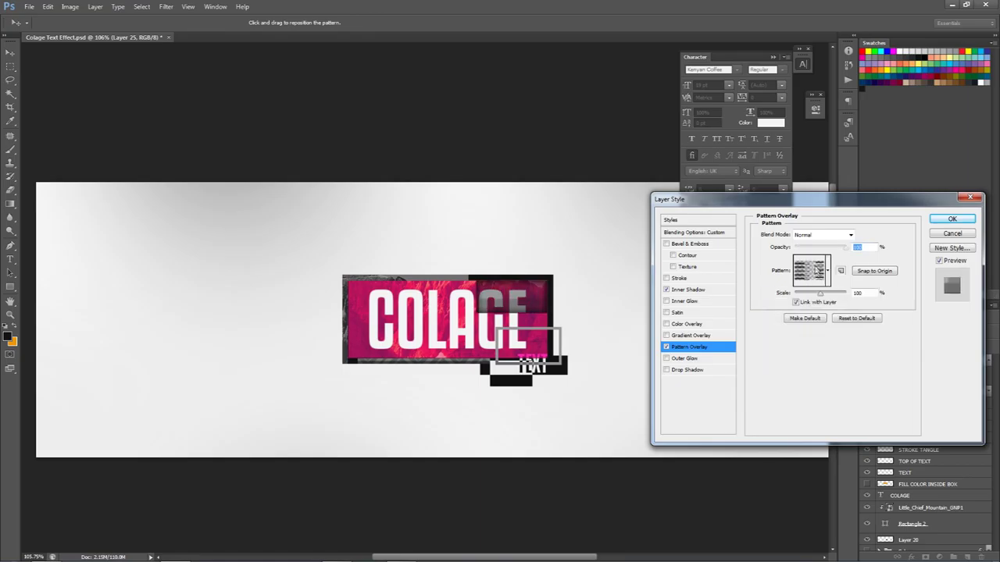
pyautogui.moveTo(811, 293); pyautogui.dragTo(797, 294)
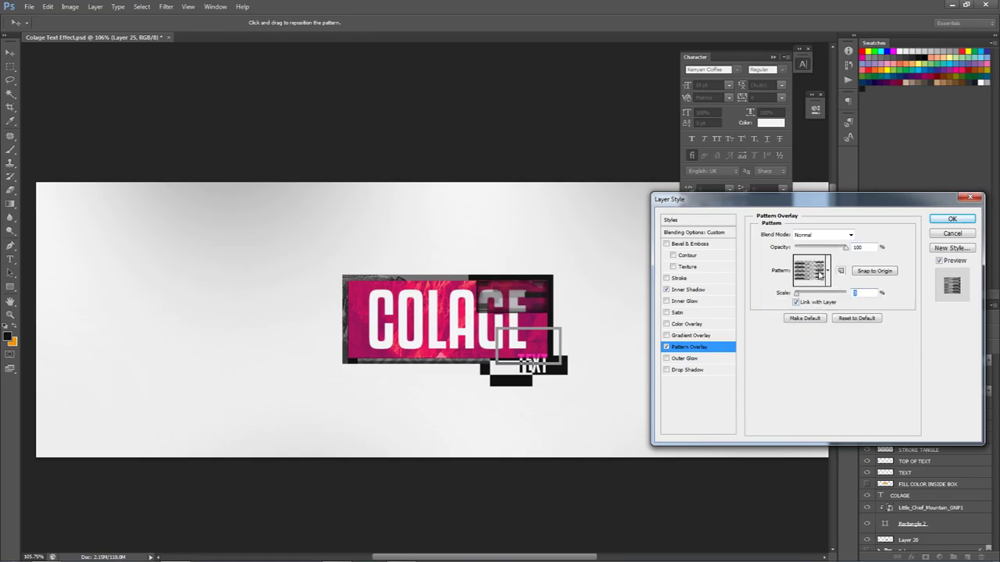
# Choose the light speckled pattern at 7% scale with lowered opacity
pyautogui.click(813, 272)
pyautogui.click(843, 349)
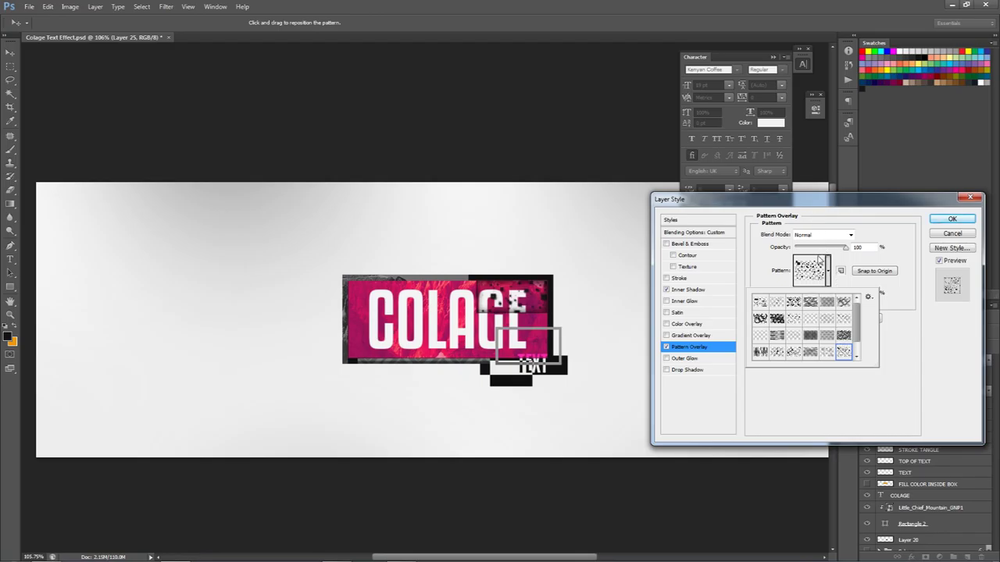
pyautogui.click(820, 273)
pyautogui.moveTo(818, 249); pyautogui.dragTo(817, 250)
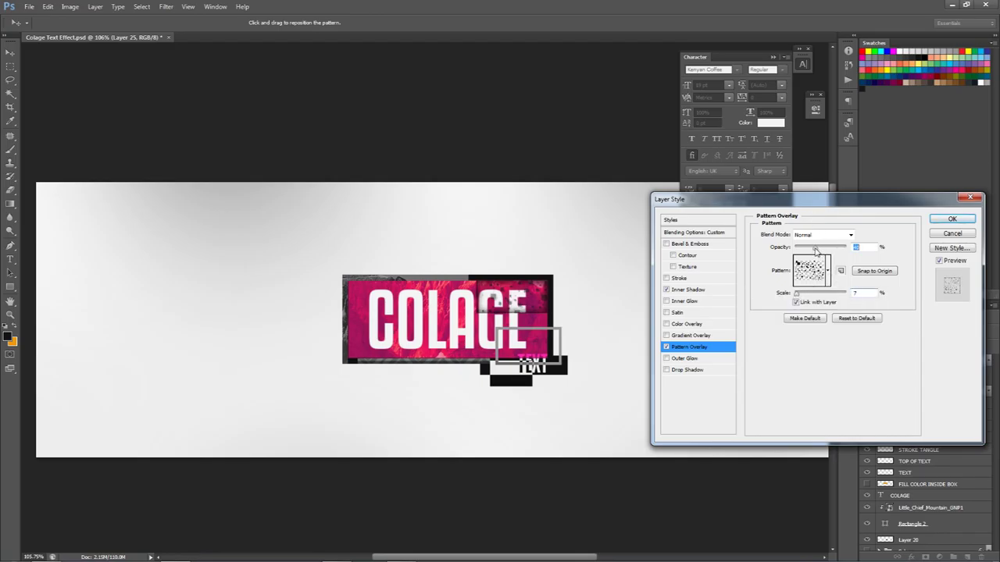
pyautogui.click(953, 219)
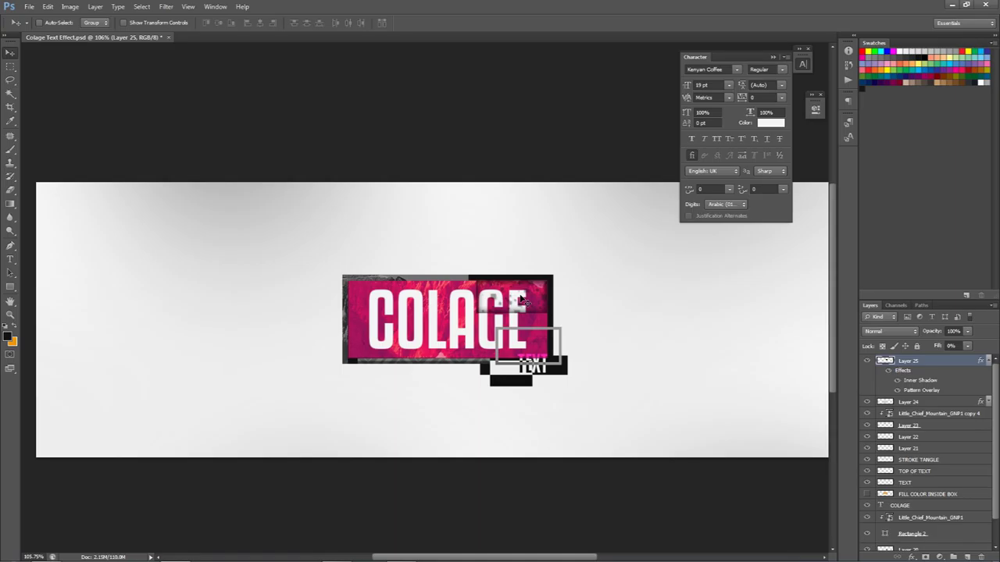
pyautogui.click(988, 361)
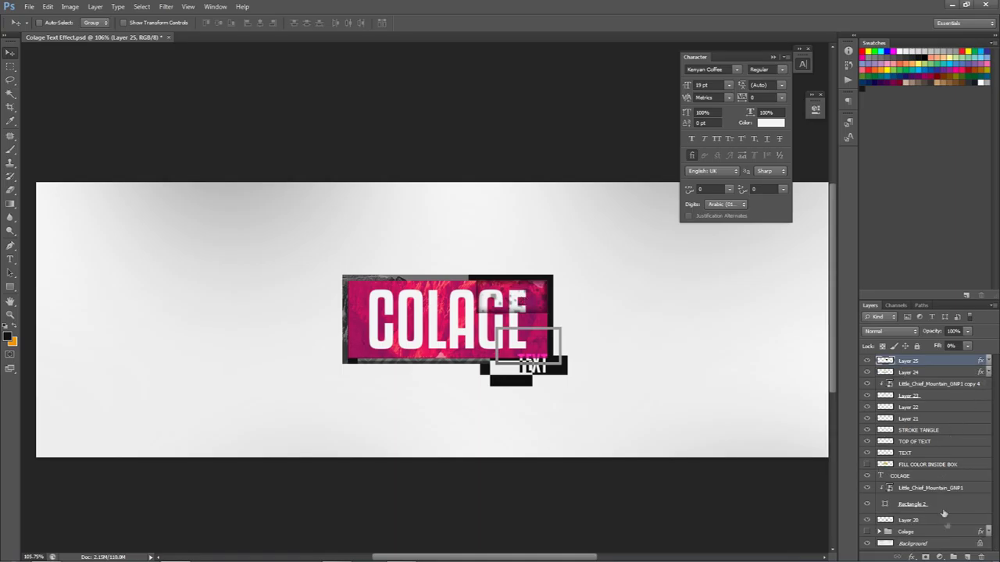
# On a new Layer 26, fill a black rectangle over the COLAGE text
pyautogui.click(967, 556)
pyautogui.press('m')
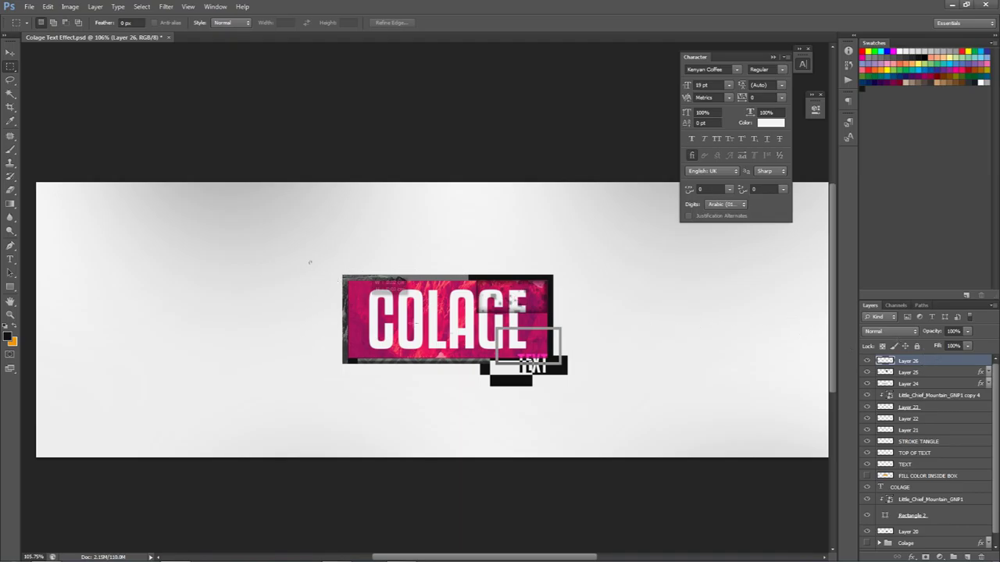
pyautogui.moveTo(309, 261); pyautogui.dragTo(489, 329)
pyautogui.moveTo(424, 305); pyautogui.dragTo(542, 294)
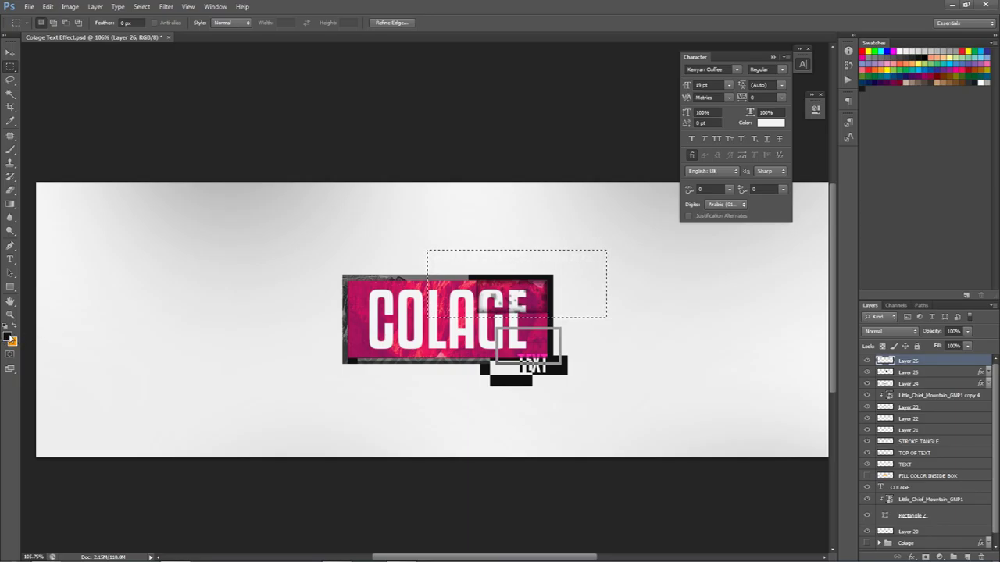
pyautogui.hotkey('alt', 'BackSpace')
pyautogui.hotkey('ctrl', 'd')
# Set the black block's blend mode to Color after trying Luminosity
pyautogui.click(910, 332)
pyautogui.click(883, 324)
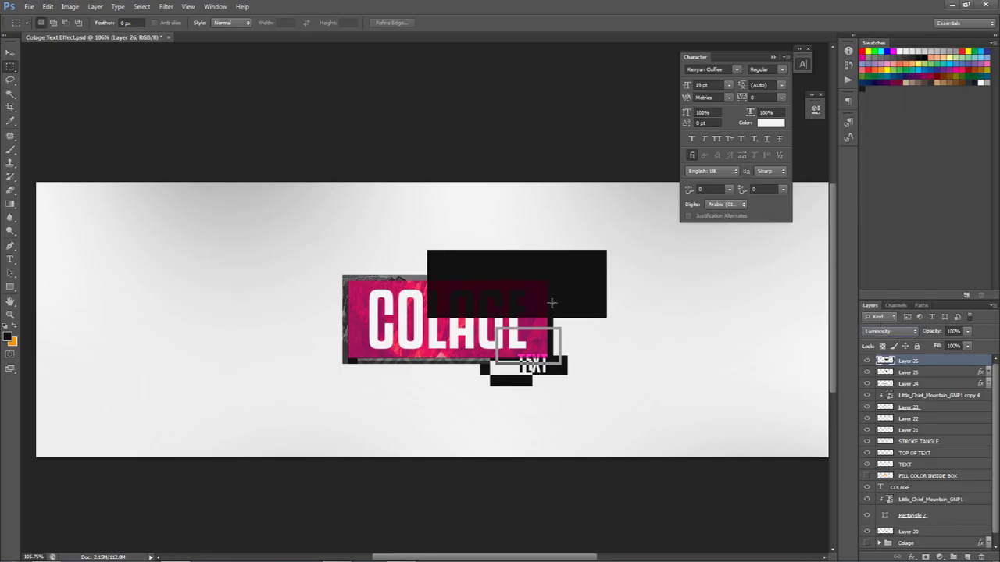
pyautogui.click(887, 332)
pyautogui.click(871, 310)
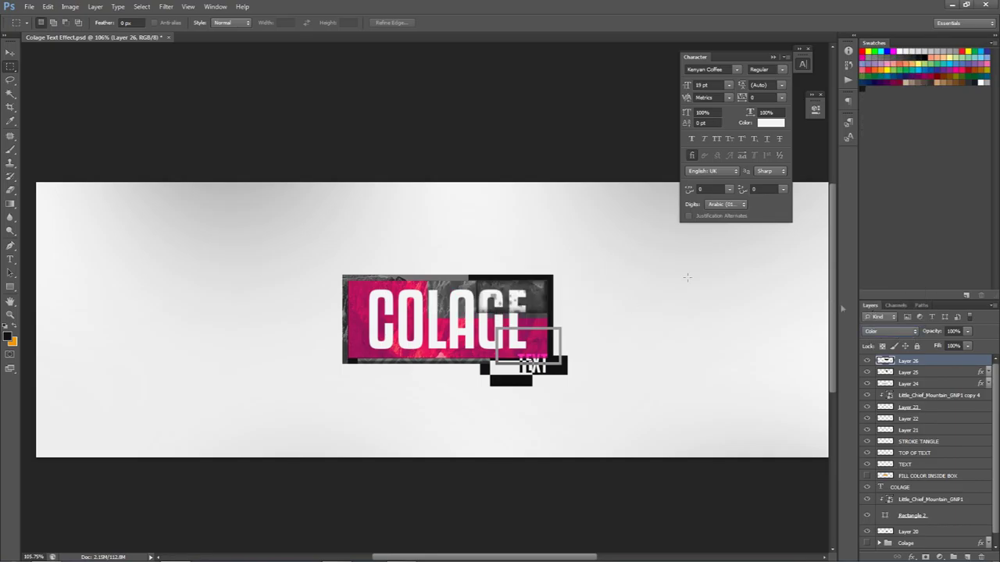
pyautogui.moveTo(612, 293); pyautogui.dragTo(578, 338)
pyautogui.hotkey('ctrl', 'd')
# Move the black block left over COLAGE and adjust its top edge
pyautogui.press('v')
pyautogui.moveTo(617, 298); pyautogui.dragTo(658, 342)
pyautogui.hotkey('ctrl', 't')
pyautogui.moveTo(597, 285); pyautogui.dragTo(603, 318)
pyautogui.press('Return')
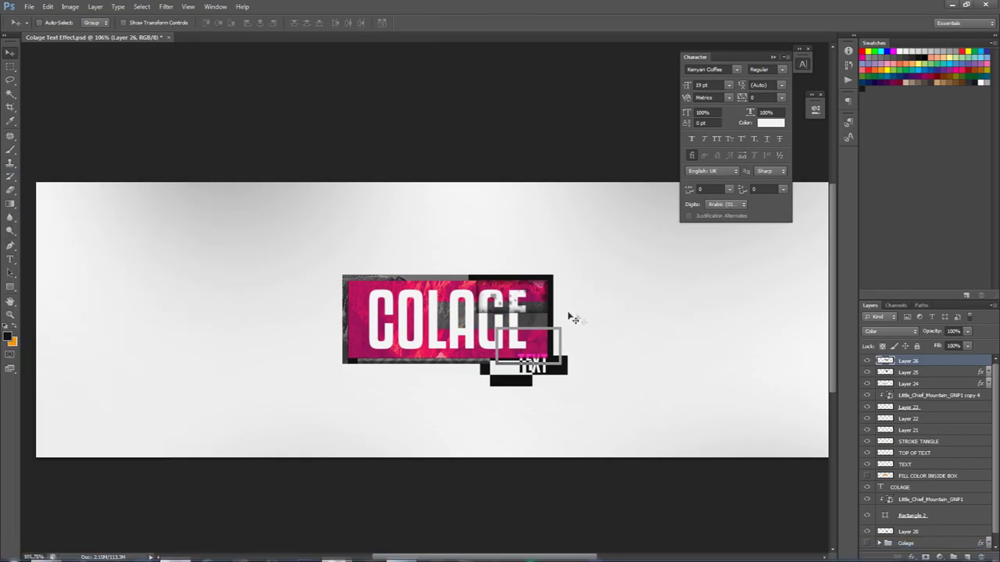
pyautogui.hotkey('ctrl', 't')
pyautogui.moveTo(524, 304); pyautogui.dragTo(523, 290)
pyautogui.press('Return')
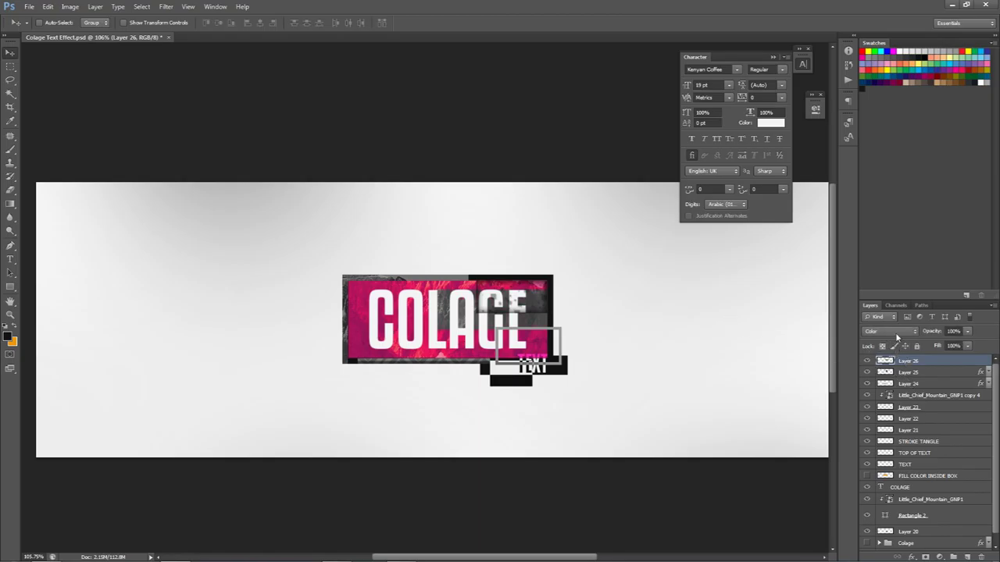
# Toggle the block to Normal and back to Color, then place a copy elsewhere
pyautogui.click(897, 335)
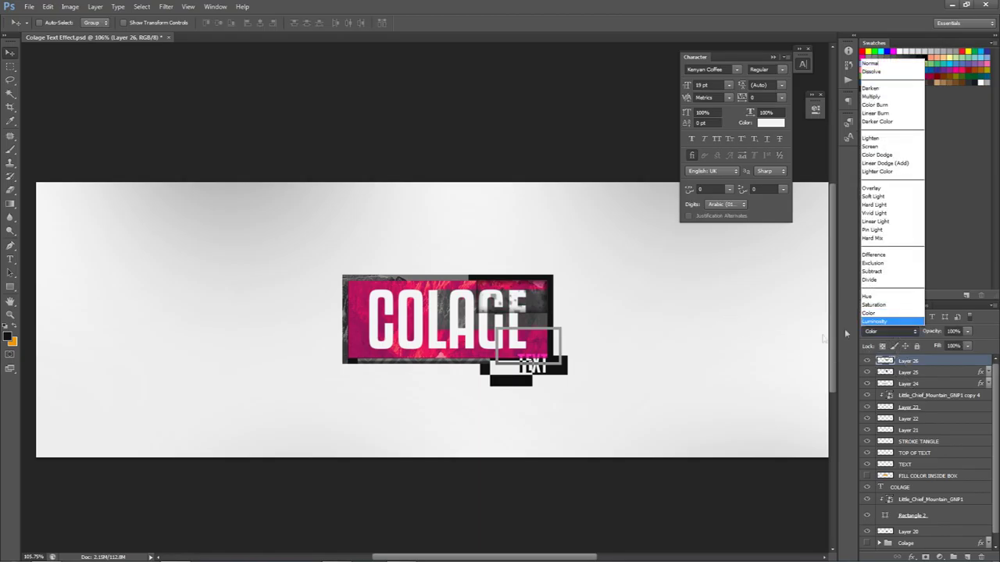
pyautogui.click(885, 60)
pyautogui.click(884, 337)
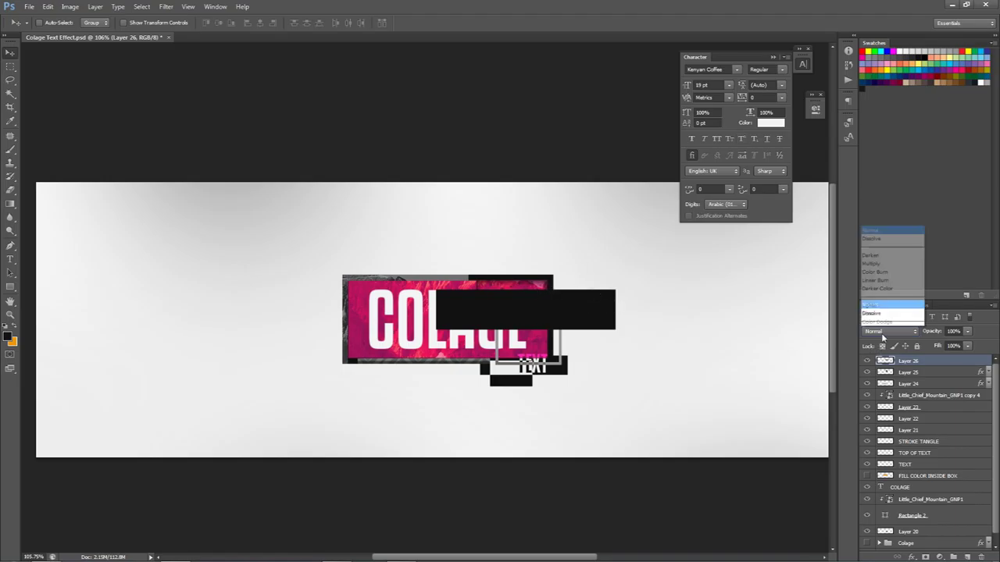
pyautogui.click(873, 313)
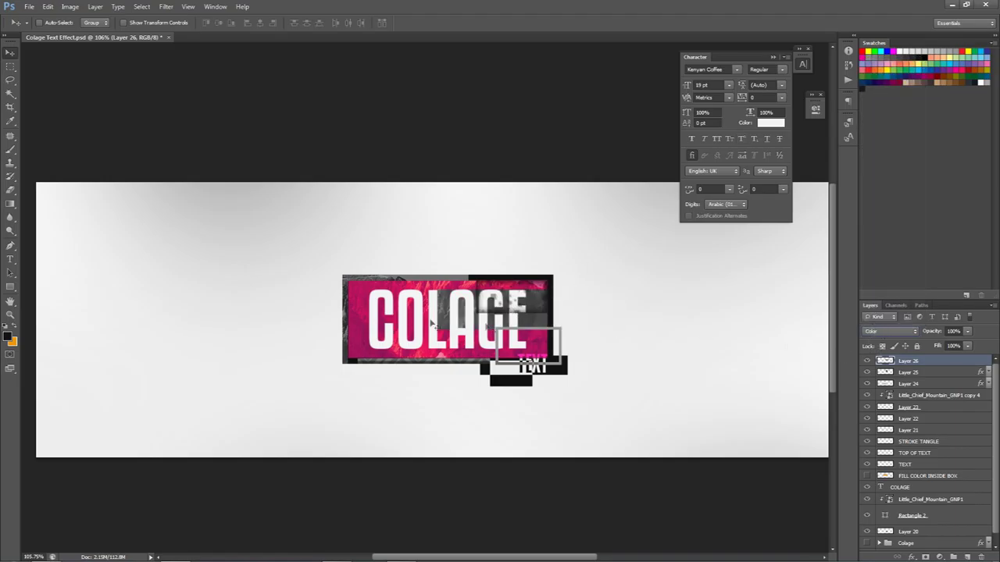
pyautogui.moveTo(438, 378); pyautogui.dragTo(498, 395)
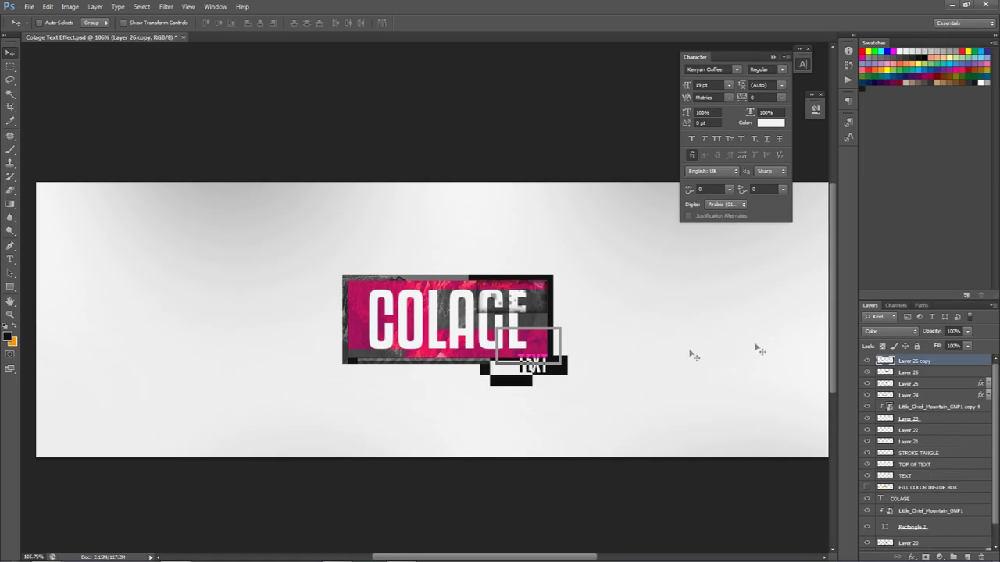
# Select the layers from Layer 26 copy down to Layer 20
pyautogui.scroll(-1, 957, 394)
pyautogui.keyDown('shift'); pyautogui.click(919, 521); pyautogui.keyUp('shift')
pyautogui.scroll(1, 926, 422)
pyautogui.click(927, 362)
pyautogui.scroll(-1, 932, 375)
pyautogui.keyDown('shift'); pyautogui.click(922, 522); pyautogui.keyUp('shift')
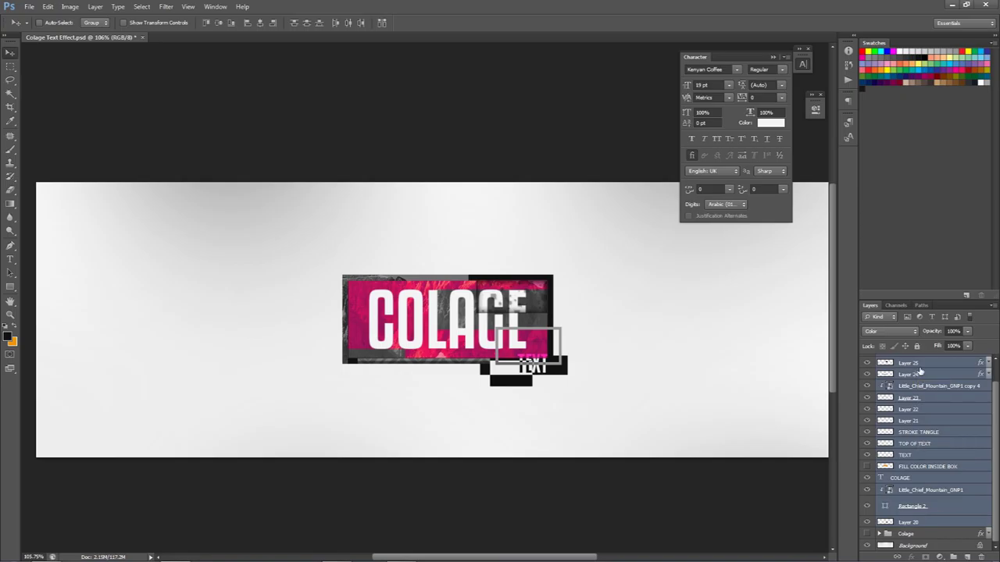
# Group the selected layers as Group 3 and give it a Drop Shadow at 75% opacity
pyautogui.hotkey('ctrl', 'g')
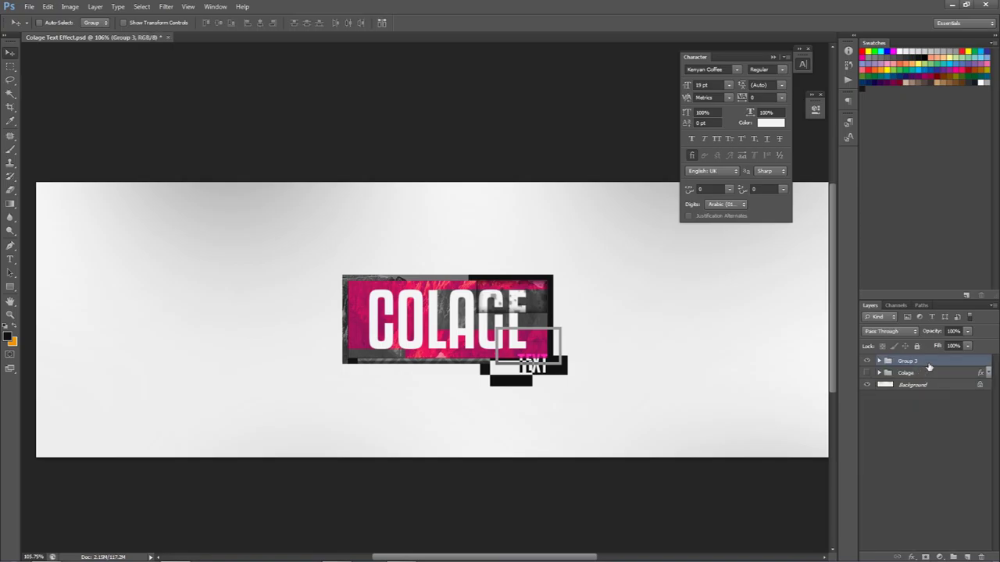
pyautogui.doubleClick(931, 366)
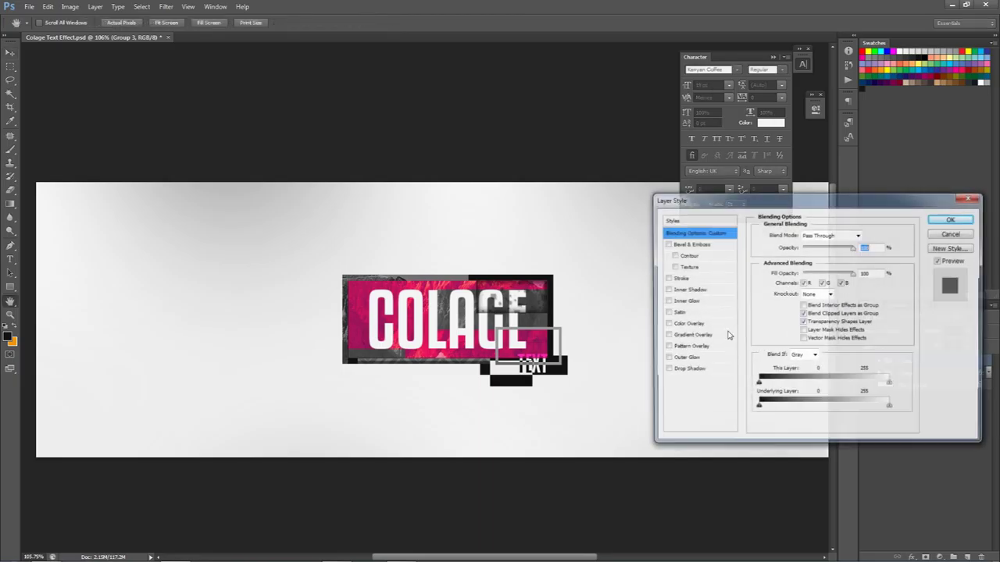
pyautogui.click(687, 370)
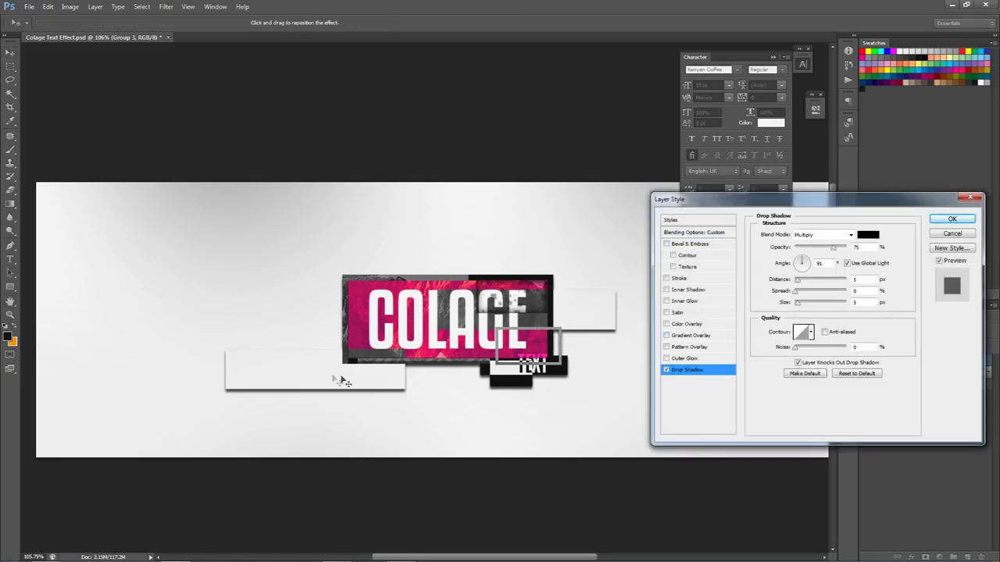
pyautogui.click(947, 220)
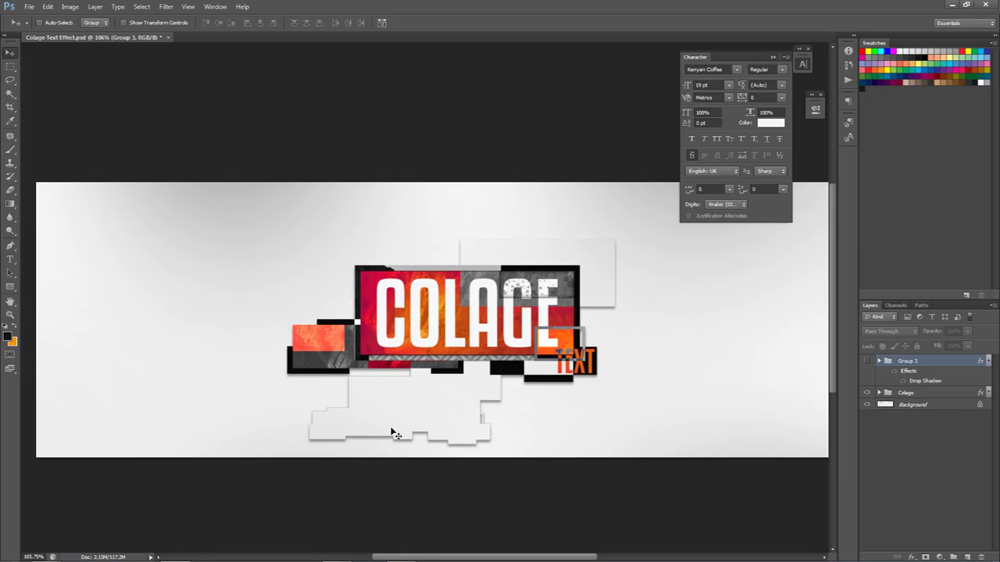
# Show Group 3, hide the older Colage group, and select Layer 26 copy inside Group 3
pyautogui.click(866, 361)
pyautogui.click(867, 393)
pyautogui.click(879, 361)
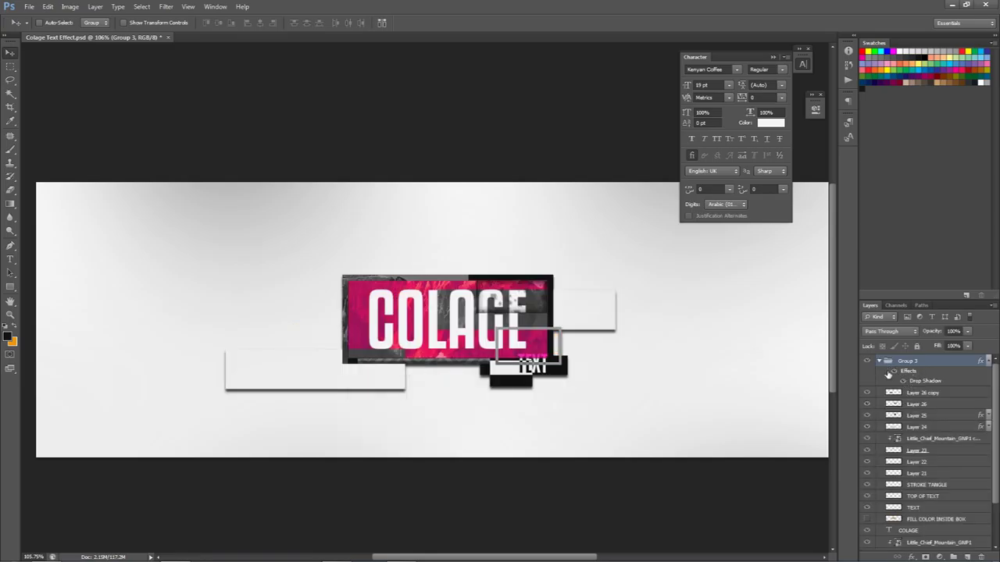
pyautogui.click(912, 395)
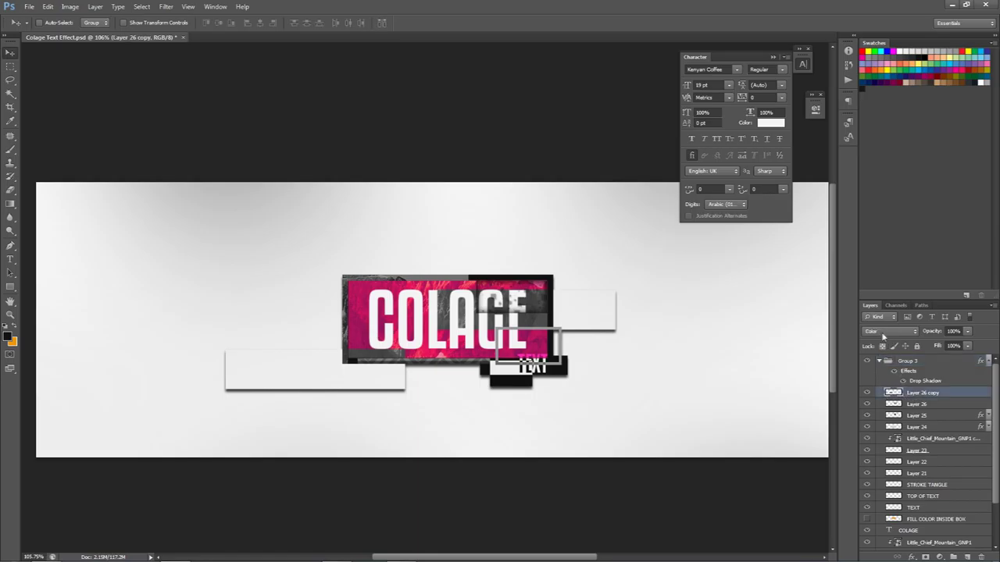